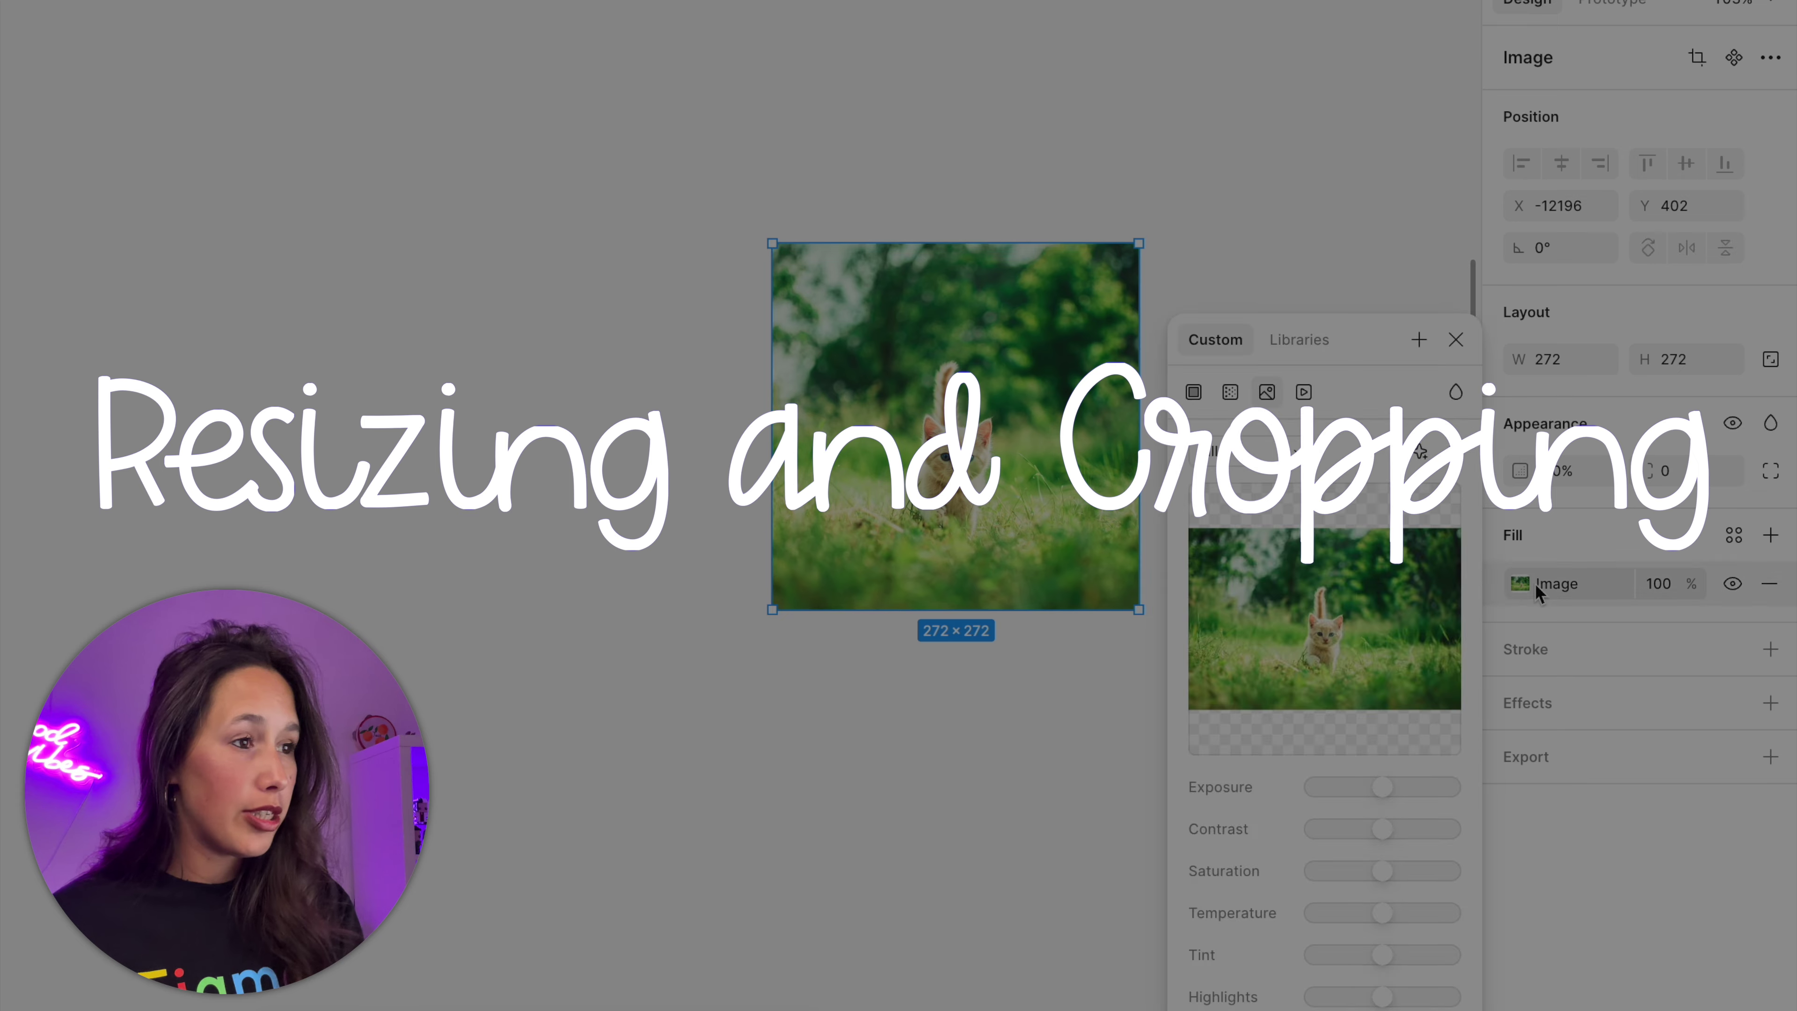
# - Stretch the kitten image's frame to a height of 480 and set its fill mode to Fit
pyautogui.click(1456, 339)
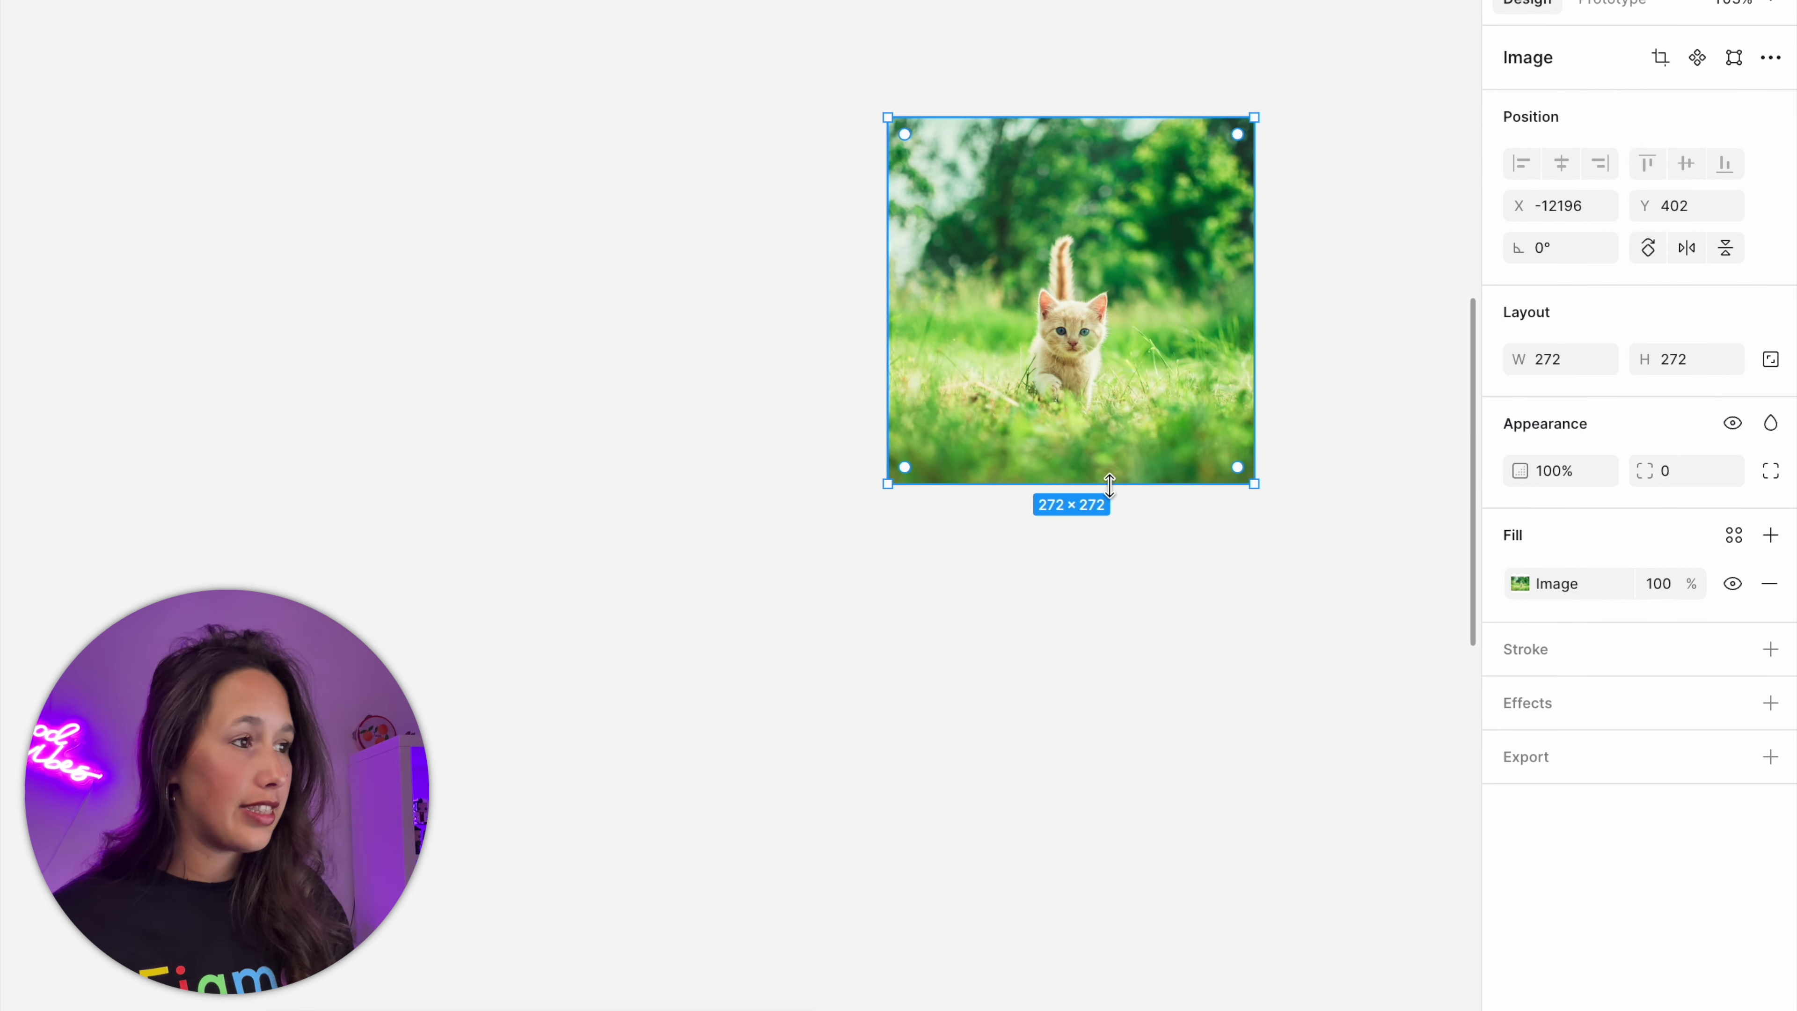
pyautogui.moveTo(1104, 473); pyautogui.dragTo(1108, 765)
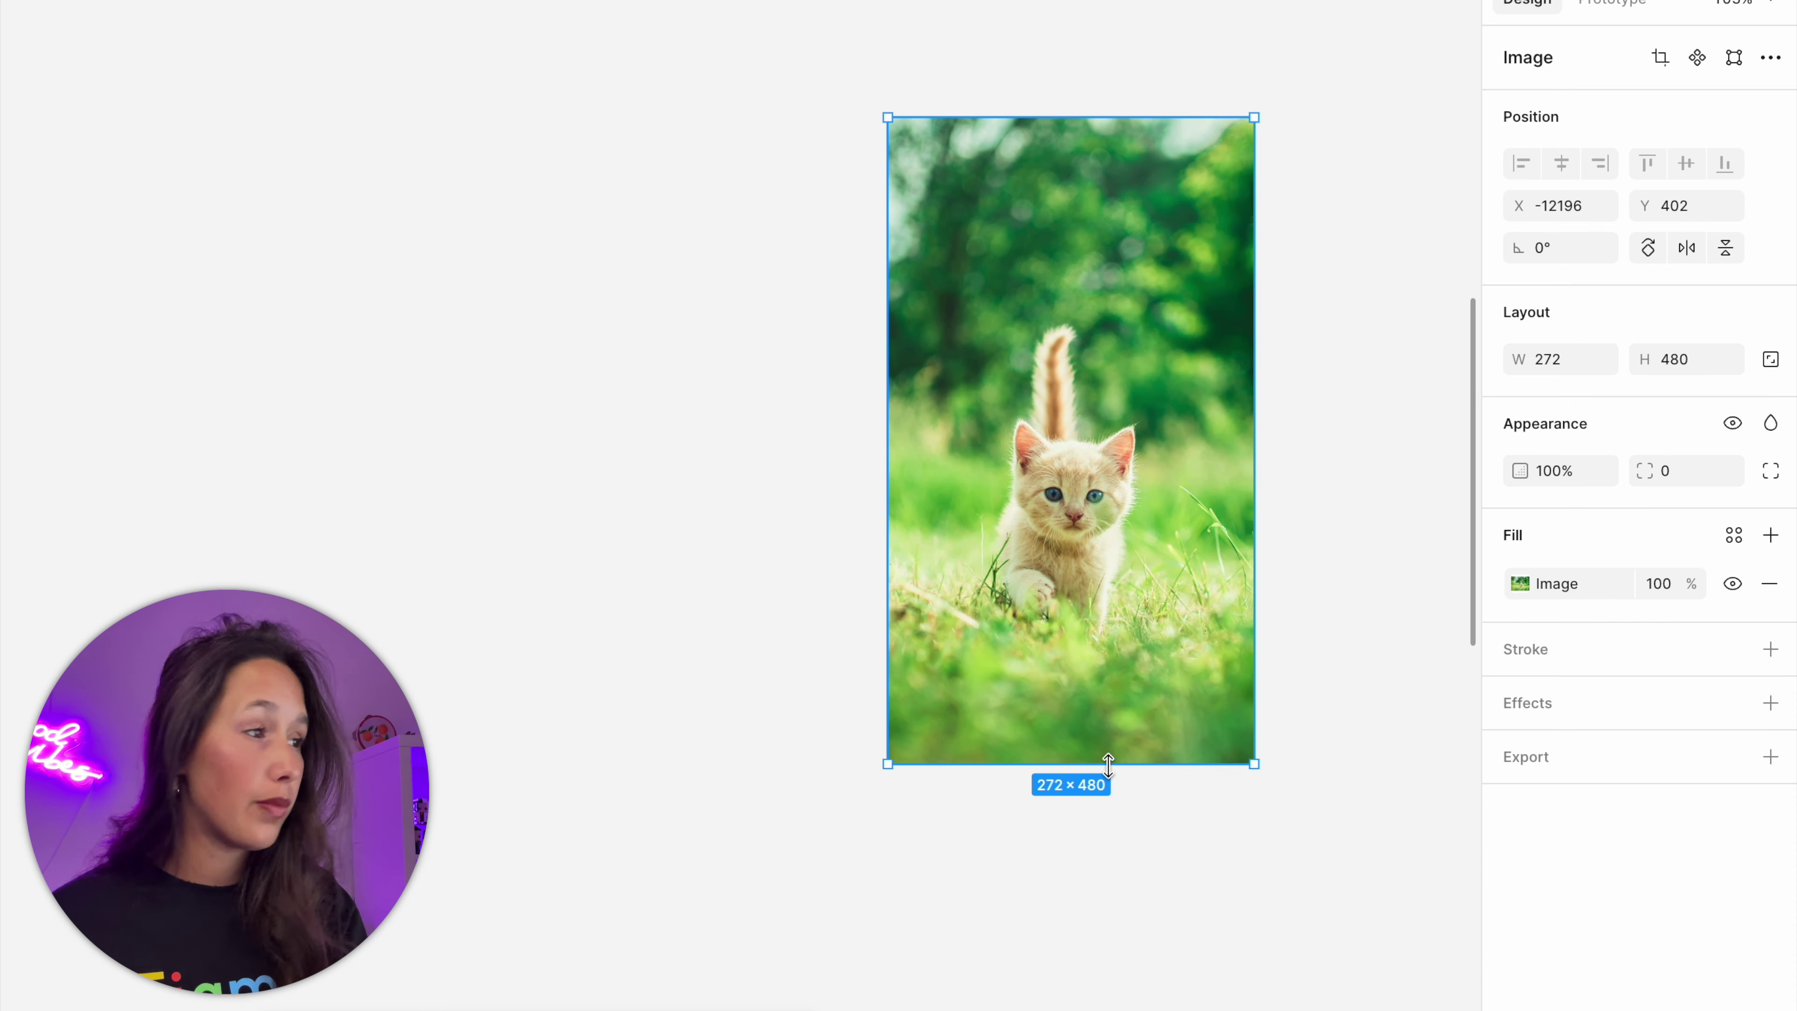
pyautogui.click(1515, 587)
pyautogui.click(1270, 452)
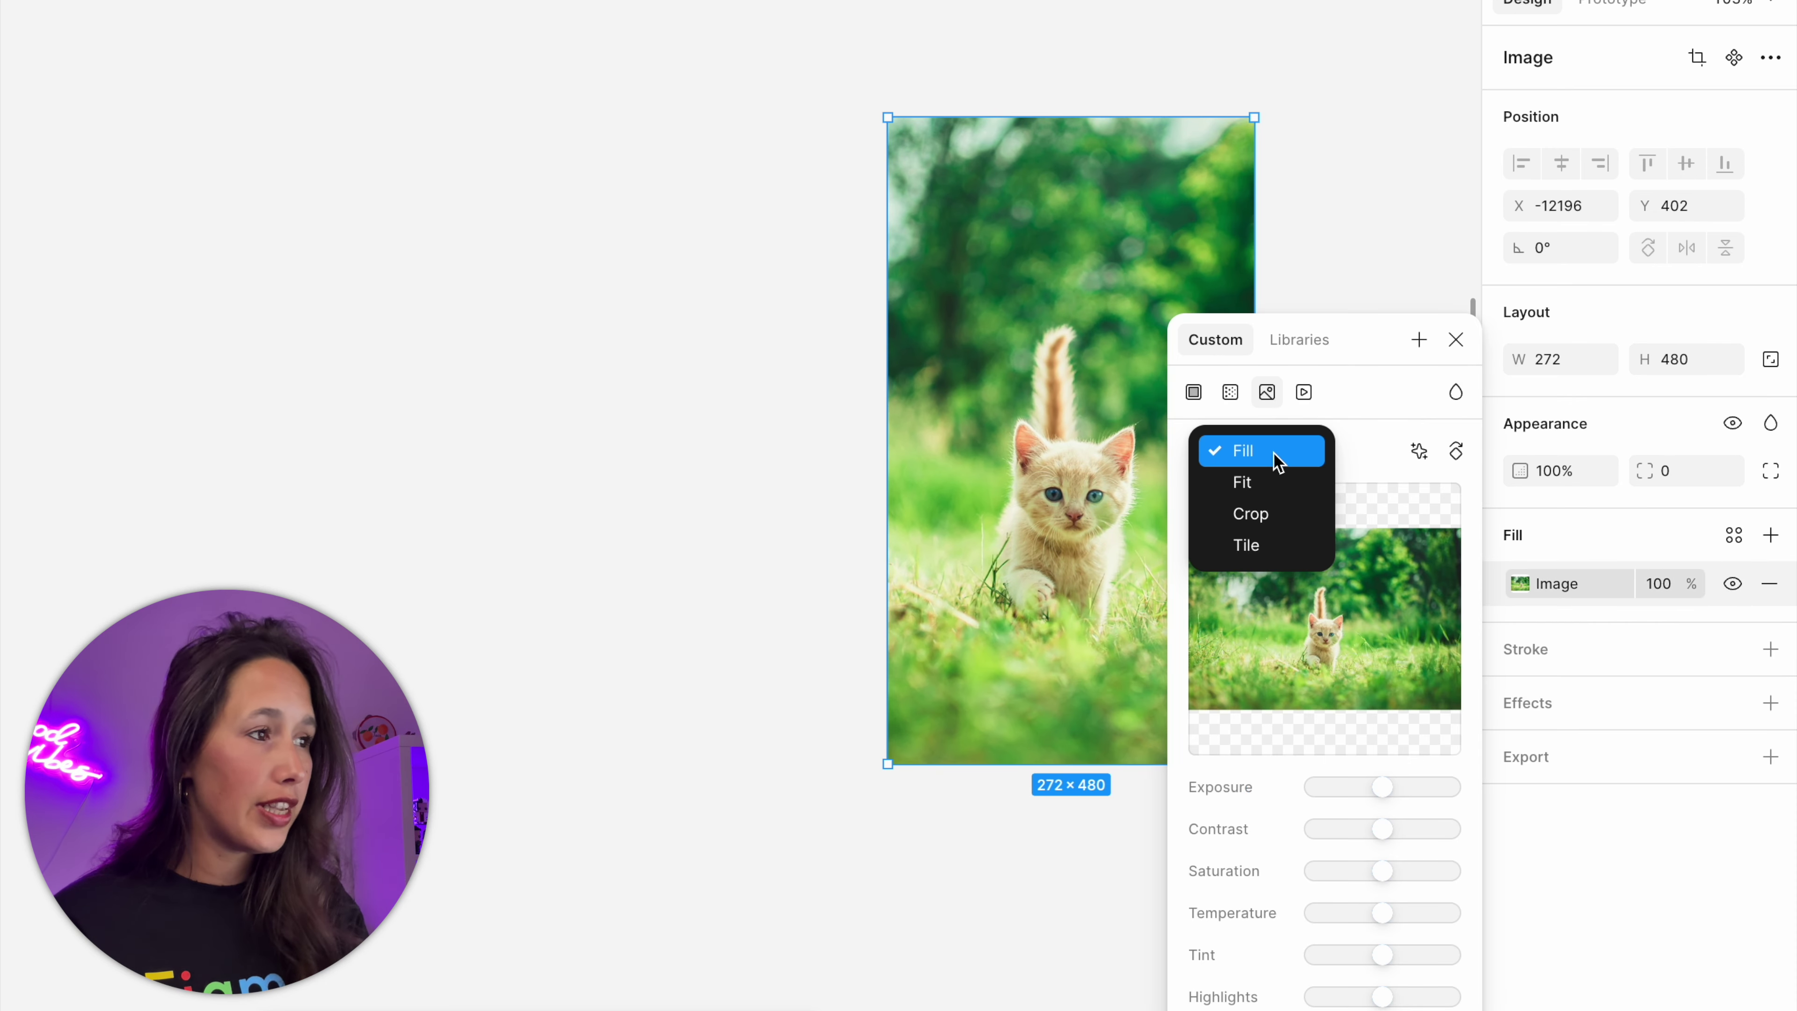
pyautogui.click(1250, 482)
# - Shorten the kitten image's frame to a height of 318 and set its fill mode back to Fill
pyautogui.moveTo(1035, 762); pyautogui.dragTo(1021, 546)
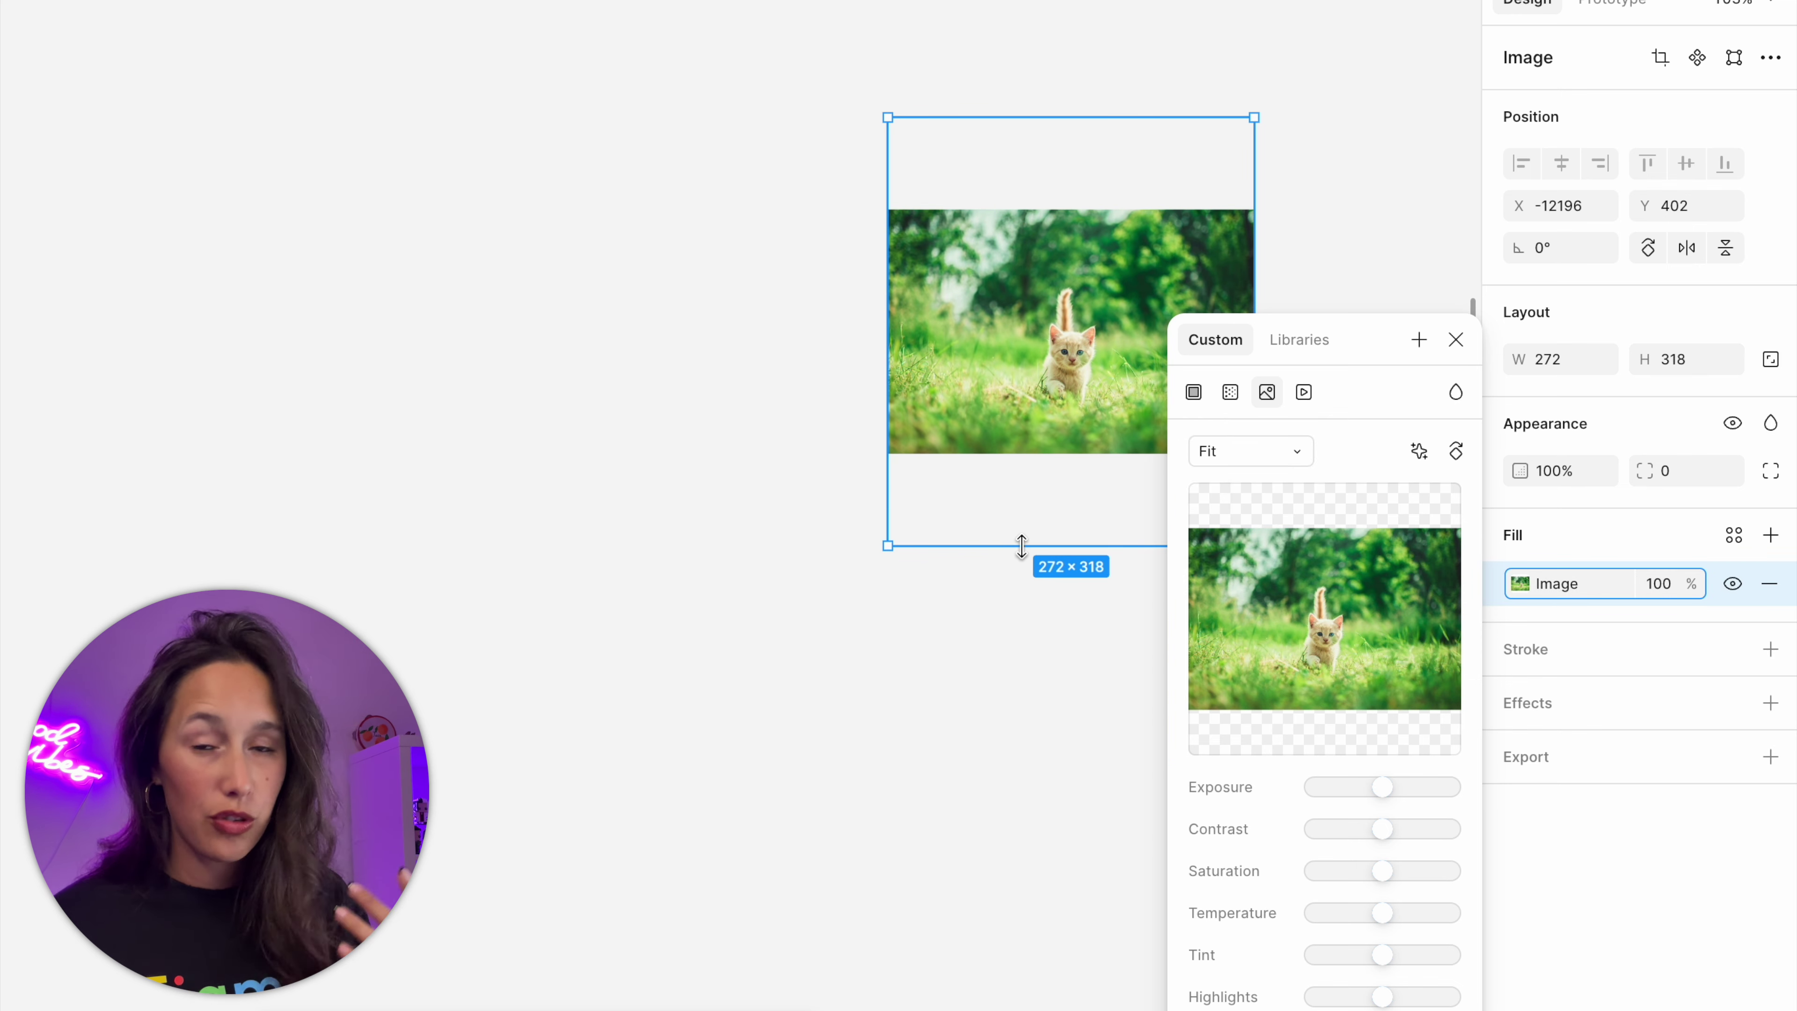
pyautogui.click(1250, 451)
pyautogui.click(1232, 419)
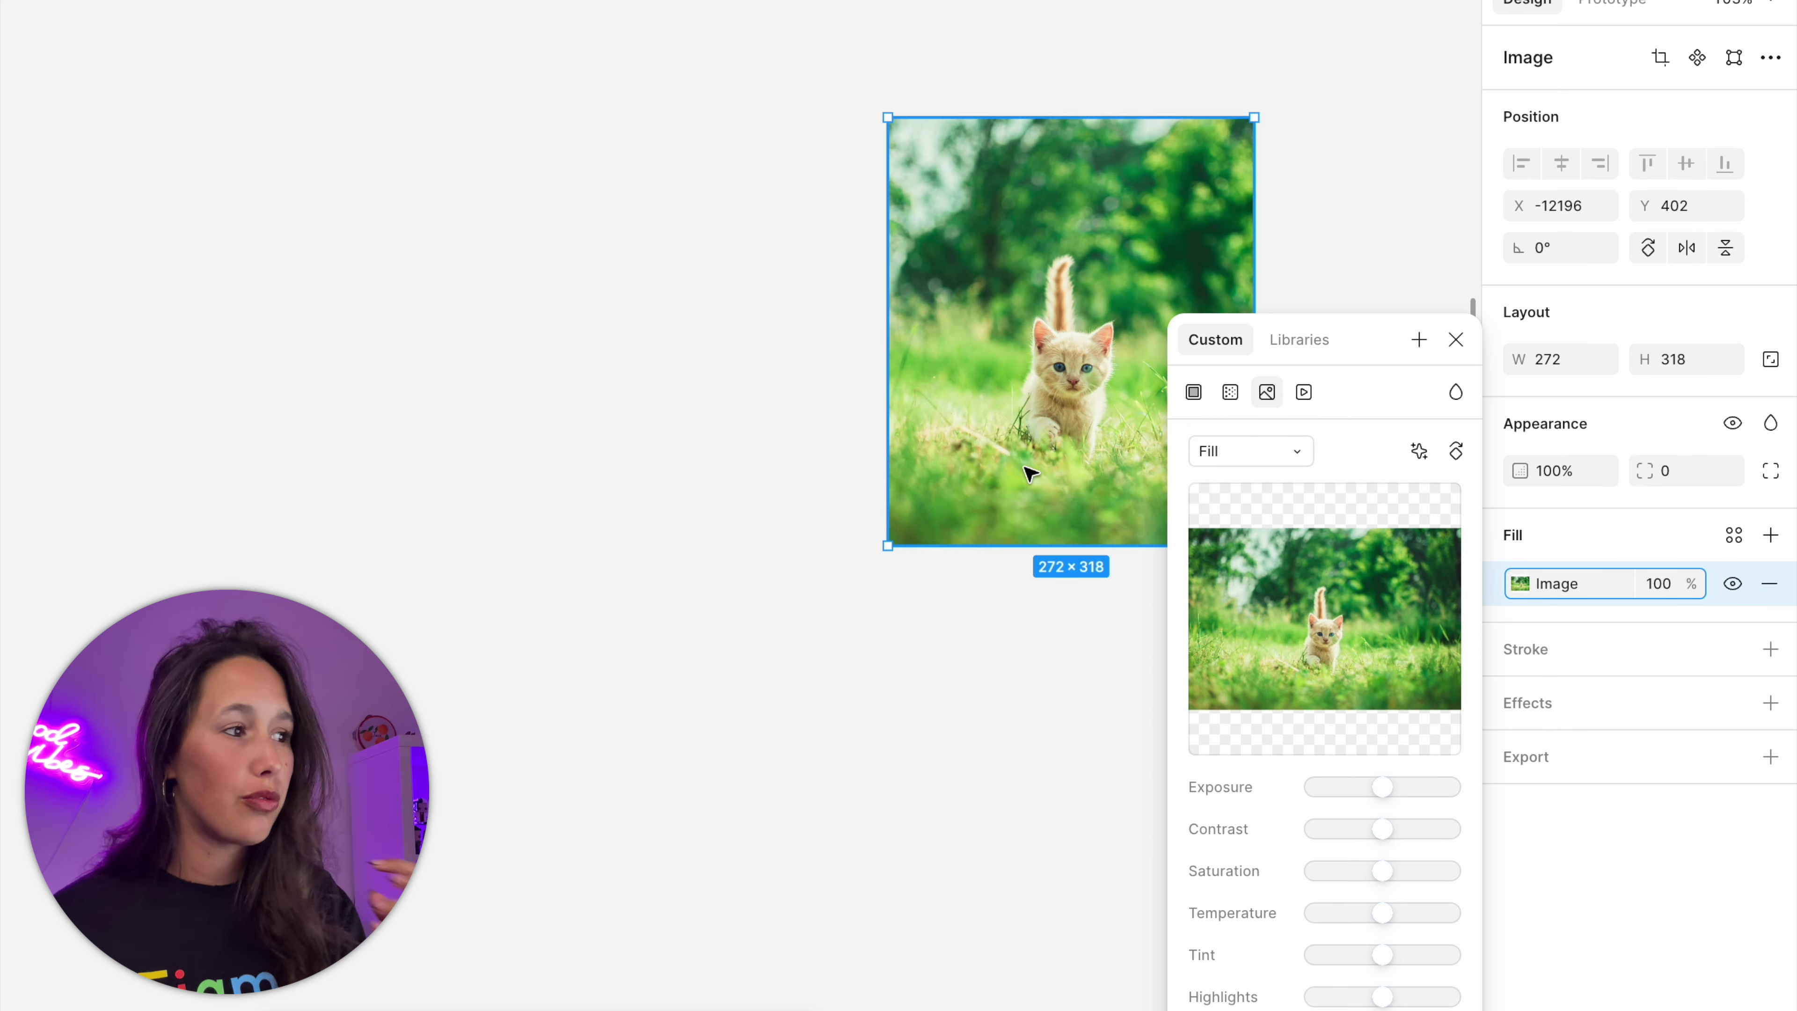
pyautogui.press('Escape')
pyautogui.click(1178, 335)
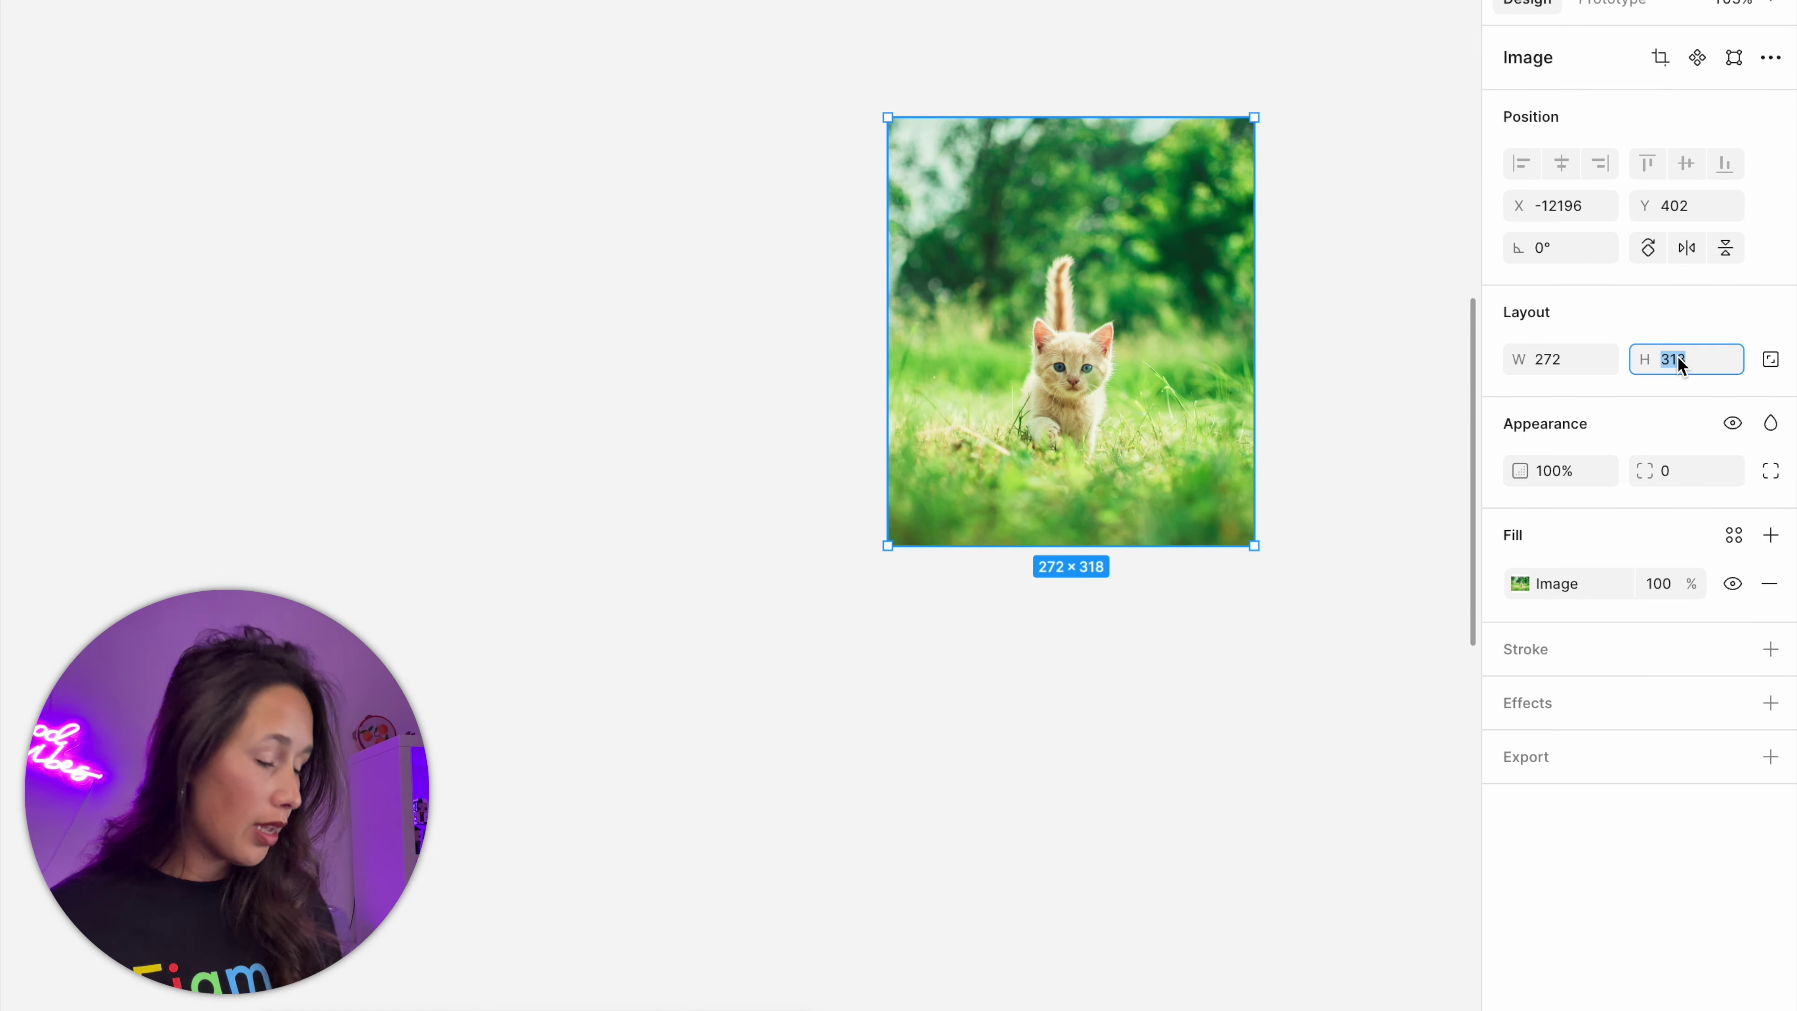
pyautogui.press('Escape')
pyautogui.press('Escape')
pyautogui.click(1167, 373)
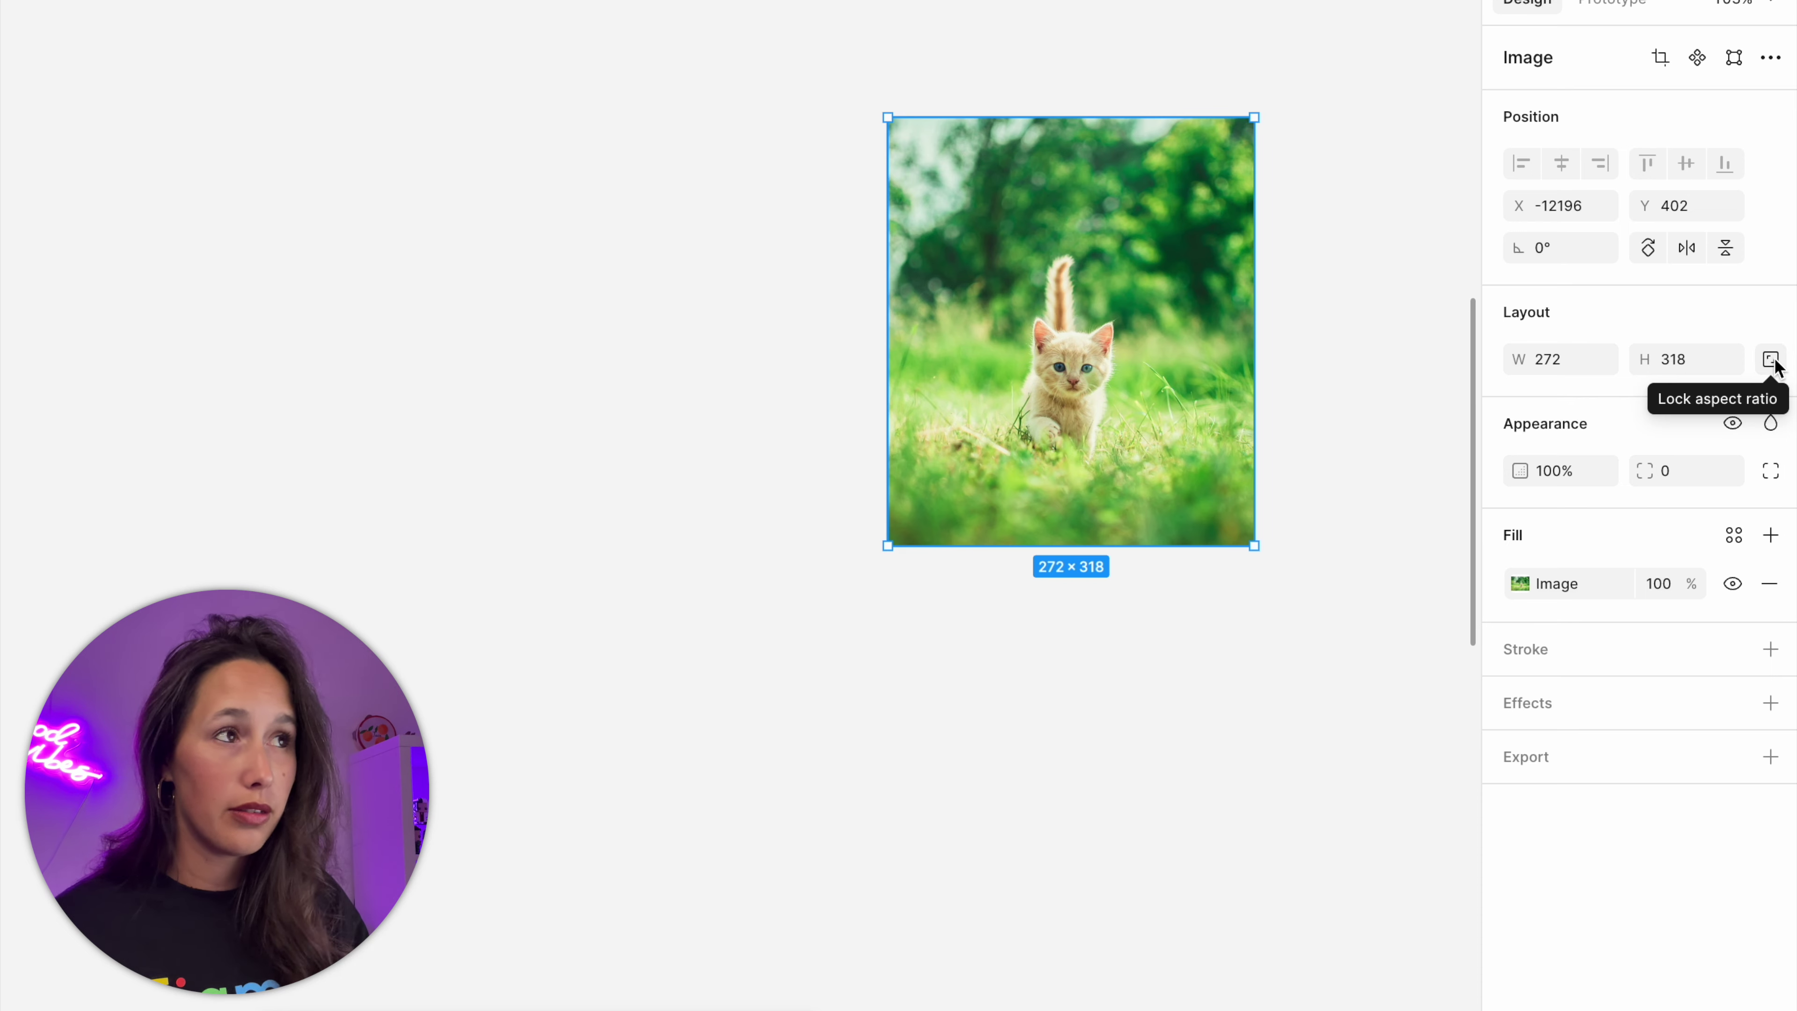
# - Resize the kitten image with its aspect ratio locked, unlock the ratio and adjust the frame to about 278 × 294
pyautogui.click(1771, 359)
pyautogui.moveTo(1106, 546); pyautogui.dragTo(1073, 669)
pyautogui.click(1771, 359)
pyautogui.click(1079, 570)
pyautogui.click(1087, 556)
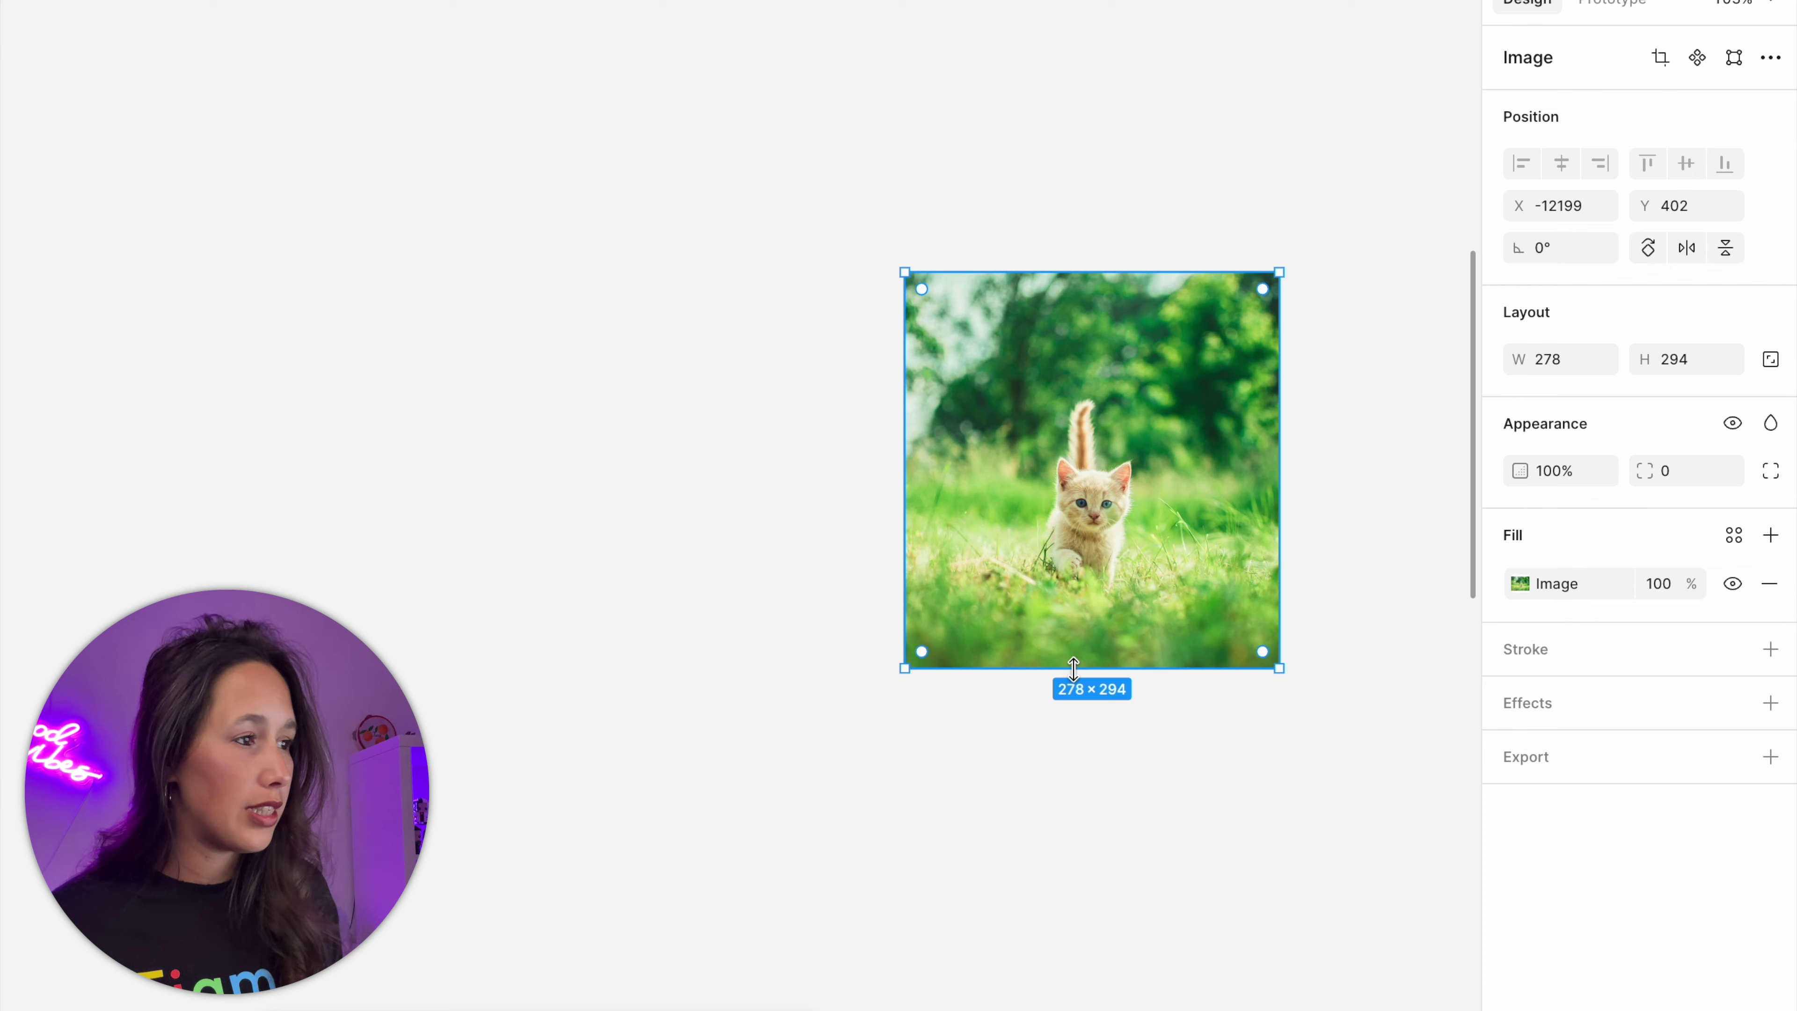
# - Set the kitten image's fill mode to Crop
pyautogui.scroll(3, 1076, 673)
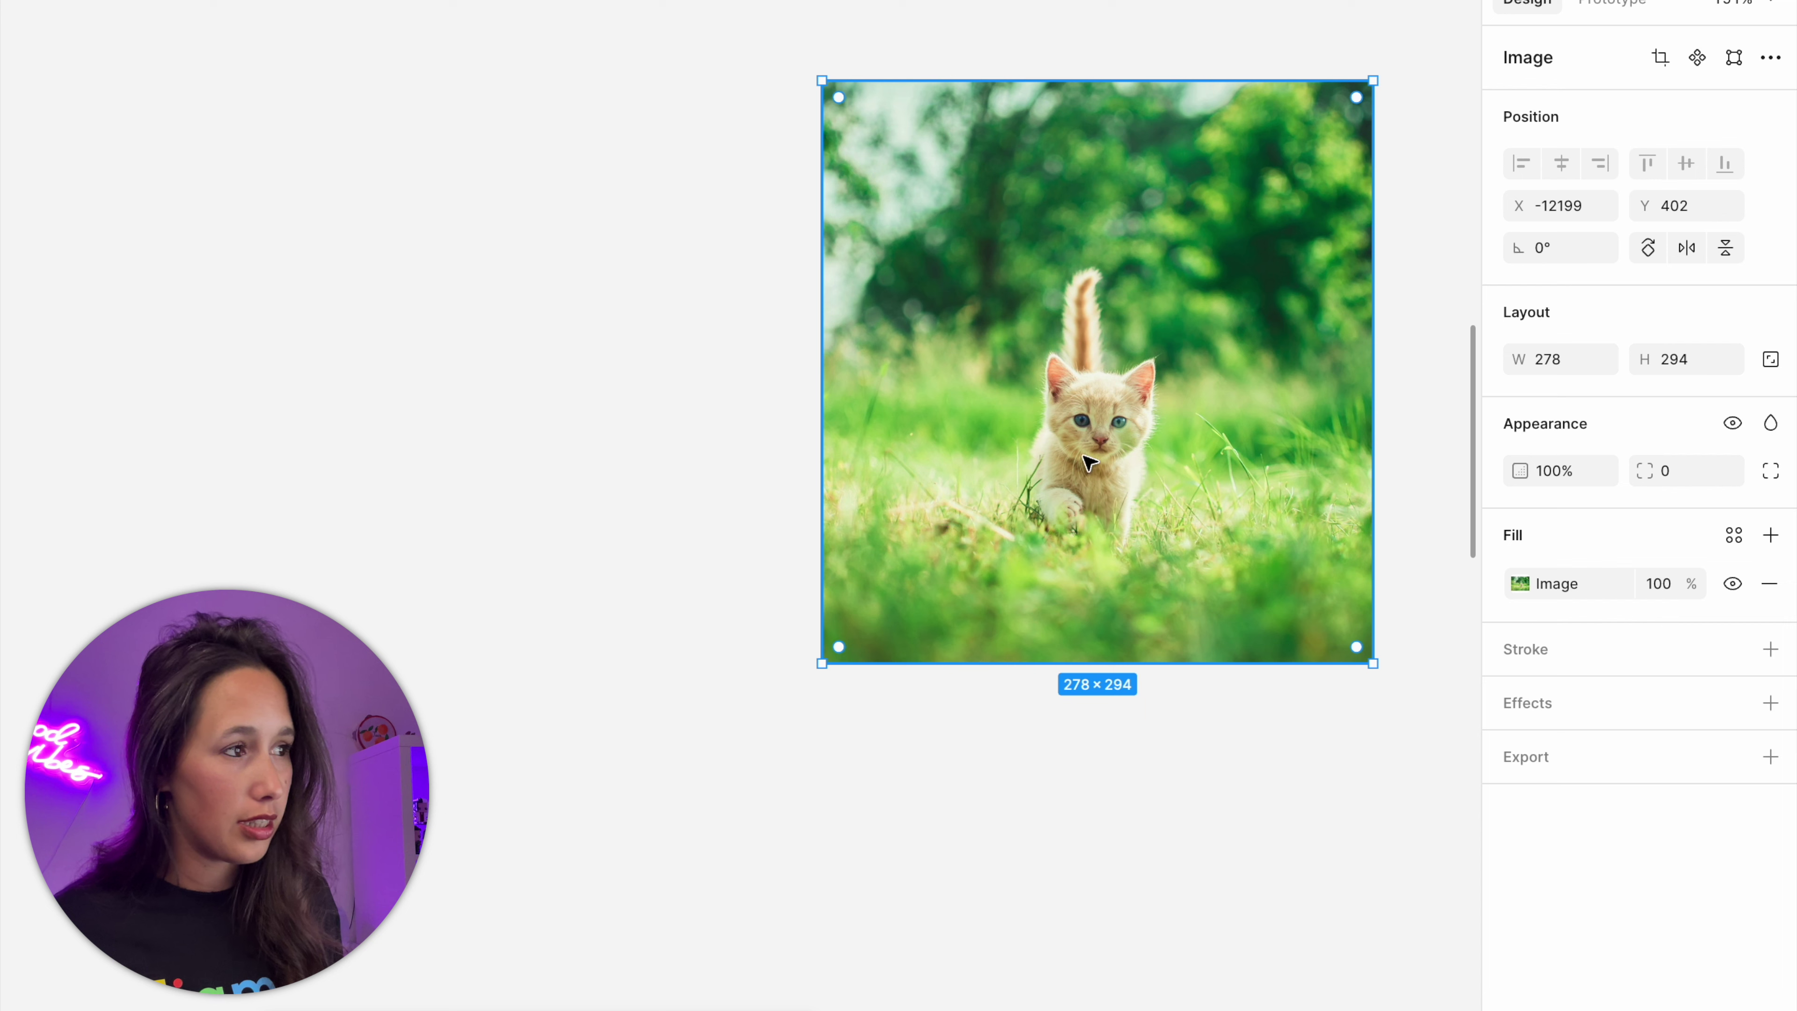
pyautogui.doubleClick(1150, 469)
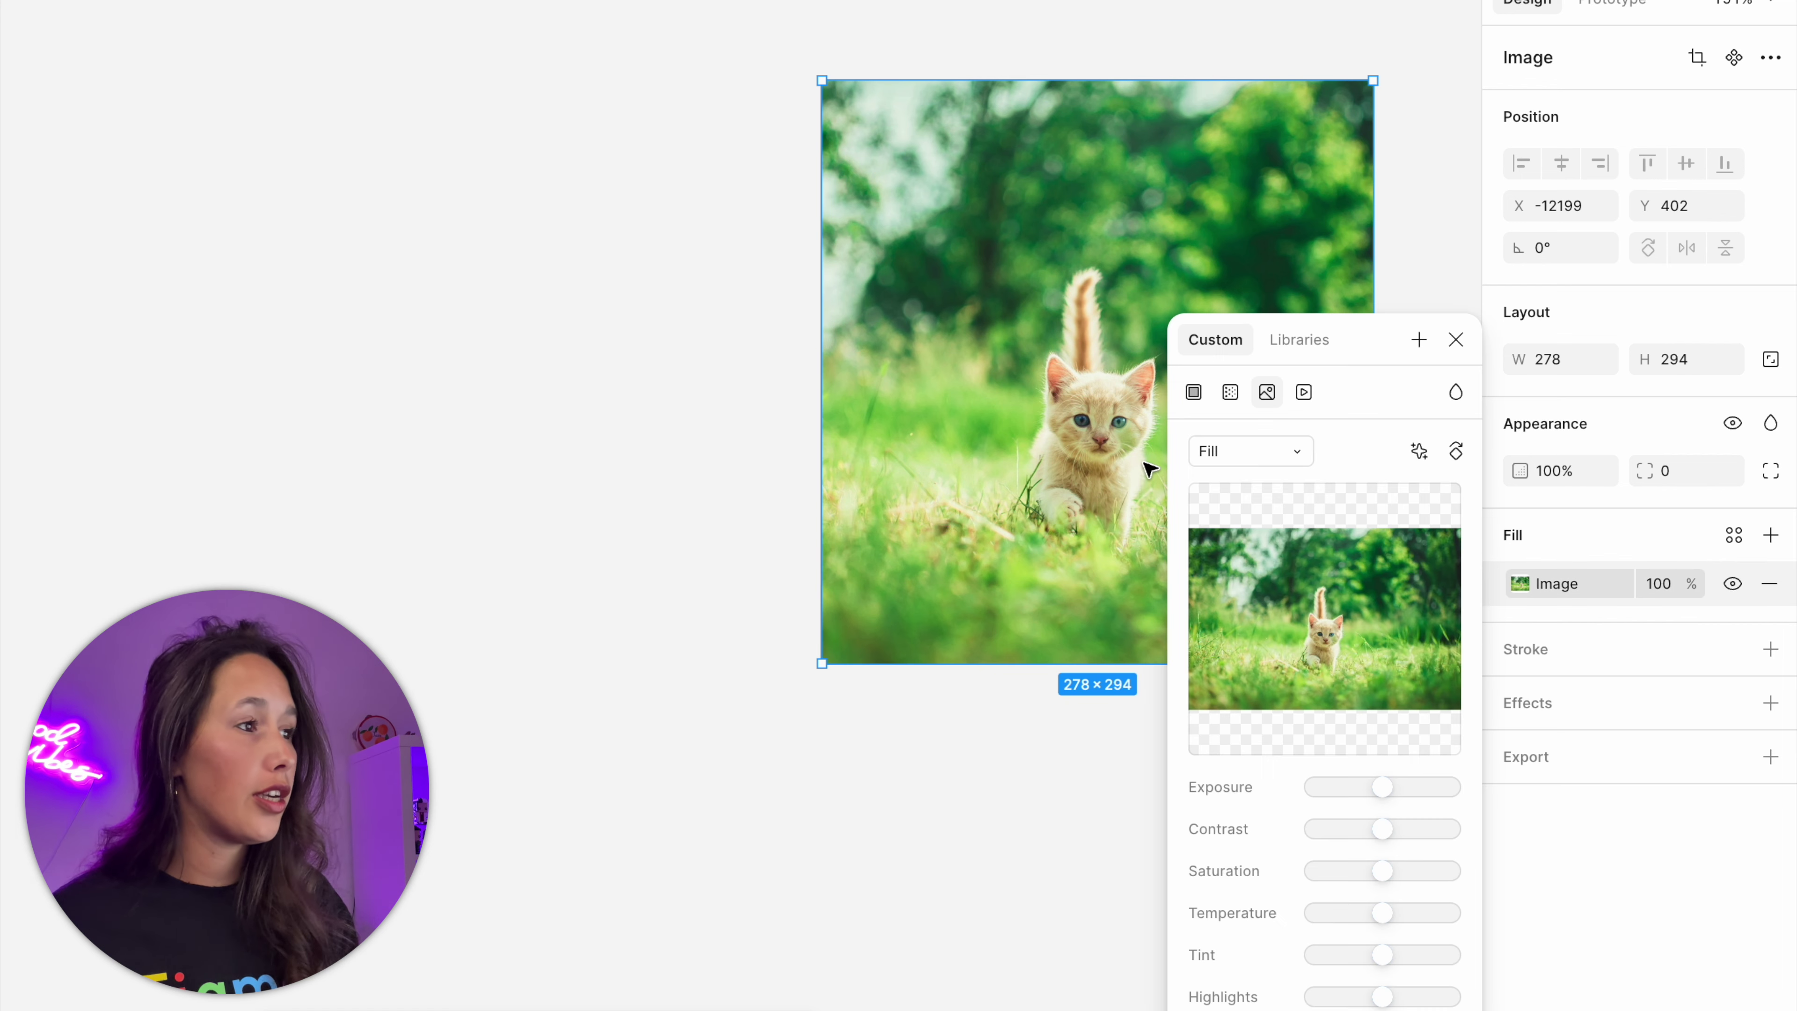
pyautogui.click(1261, 460)
pyautogui.click(1264, 514)
# - Try shifting the kitten photo lower inside its crop frame
pyautogui.moveTo(1078, 349); pyautogui.dragTo(1088, 447)
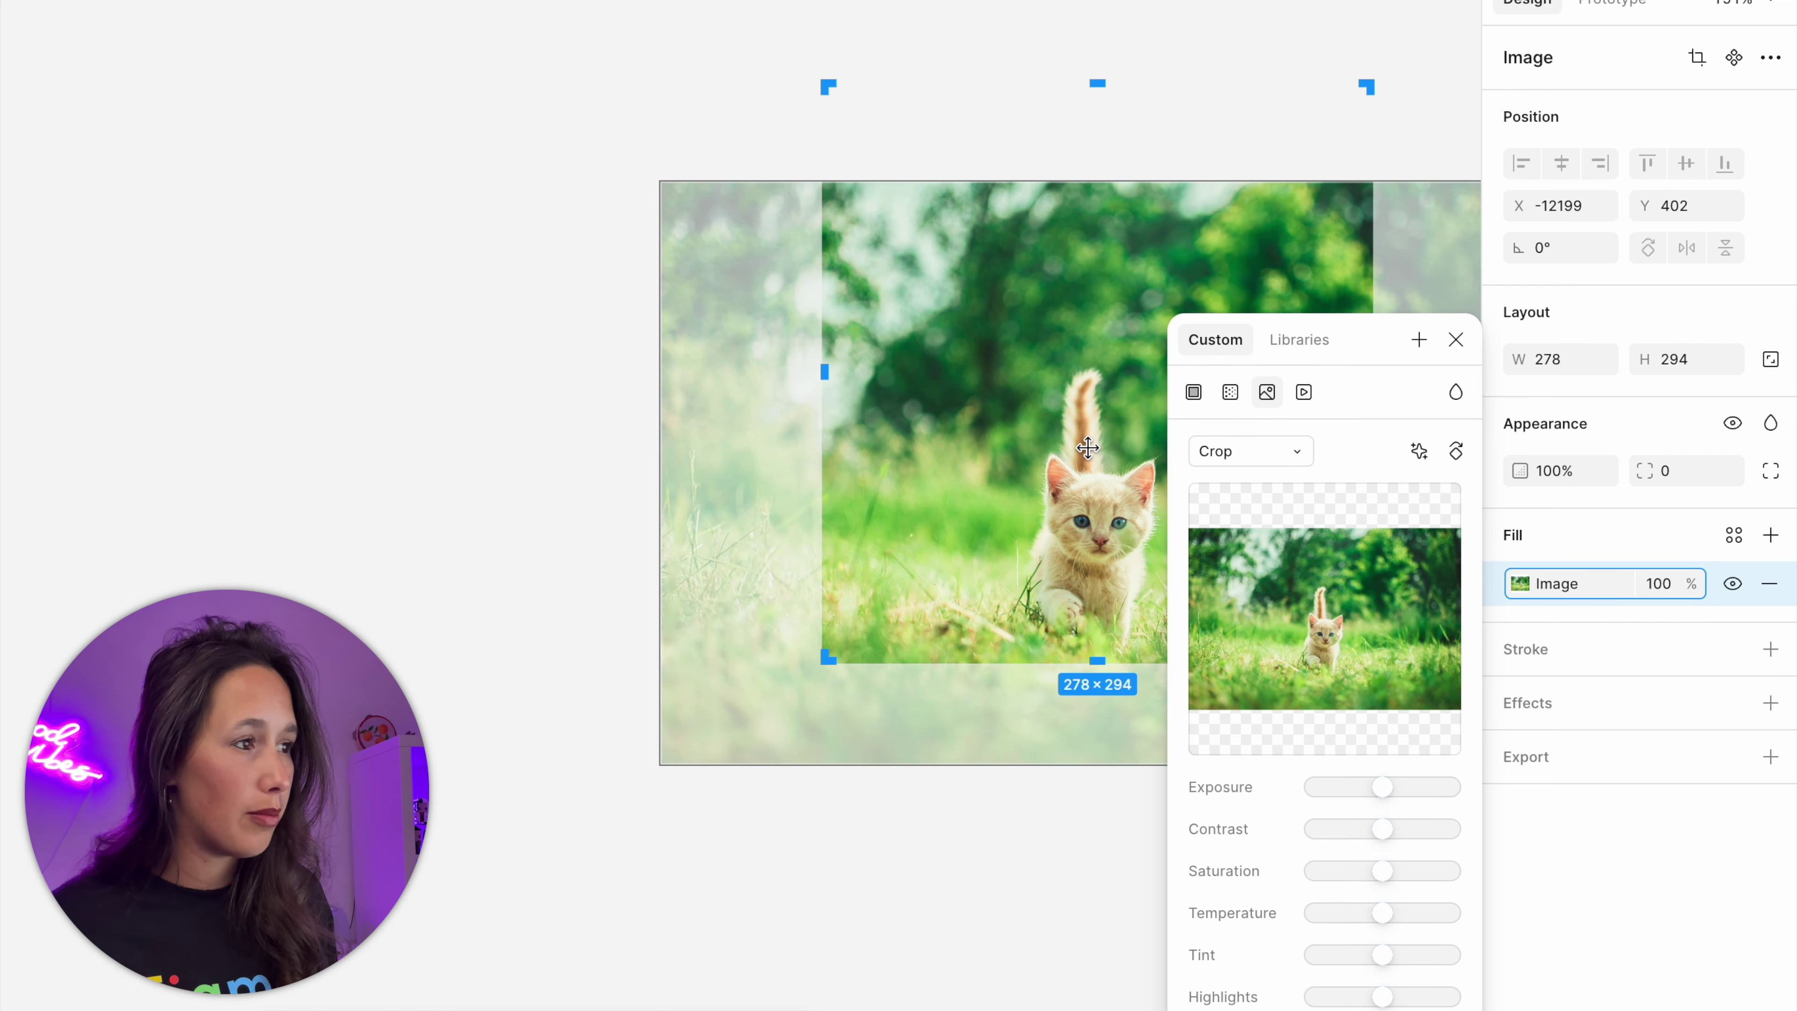
pyautogui.moveTo(928, 145); pyautogui.dragTo(819, 157)
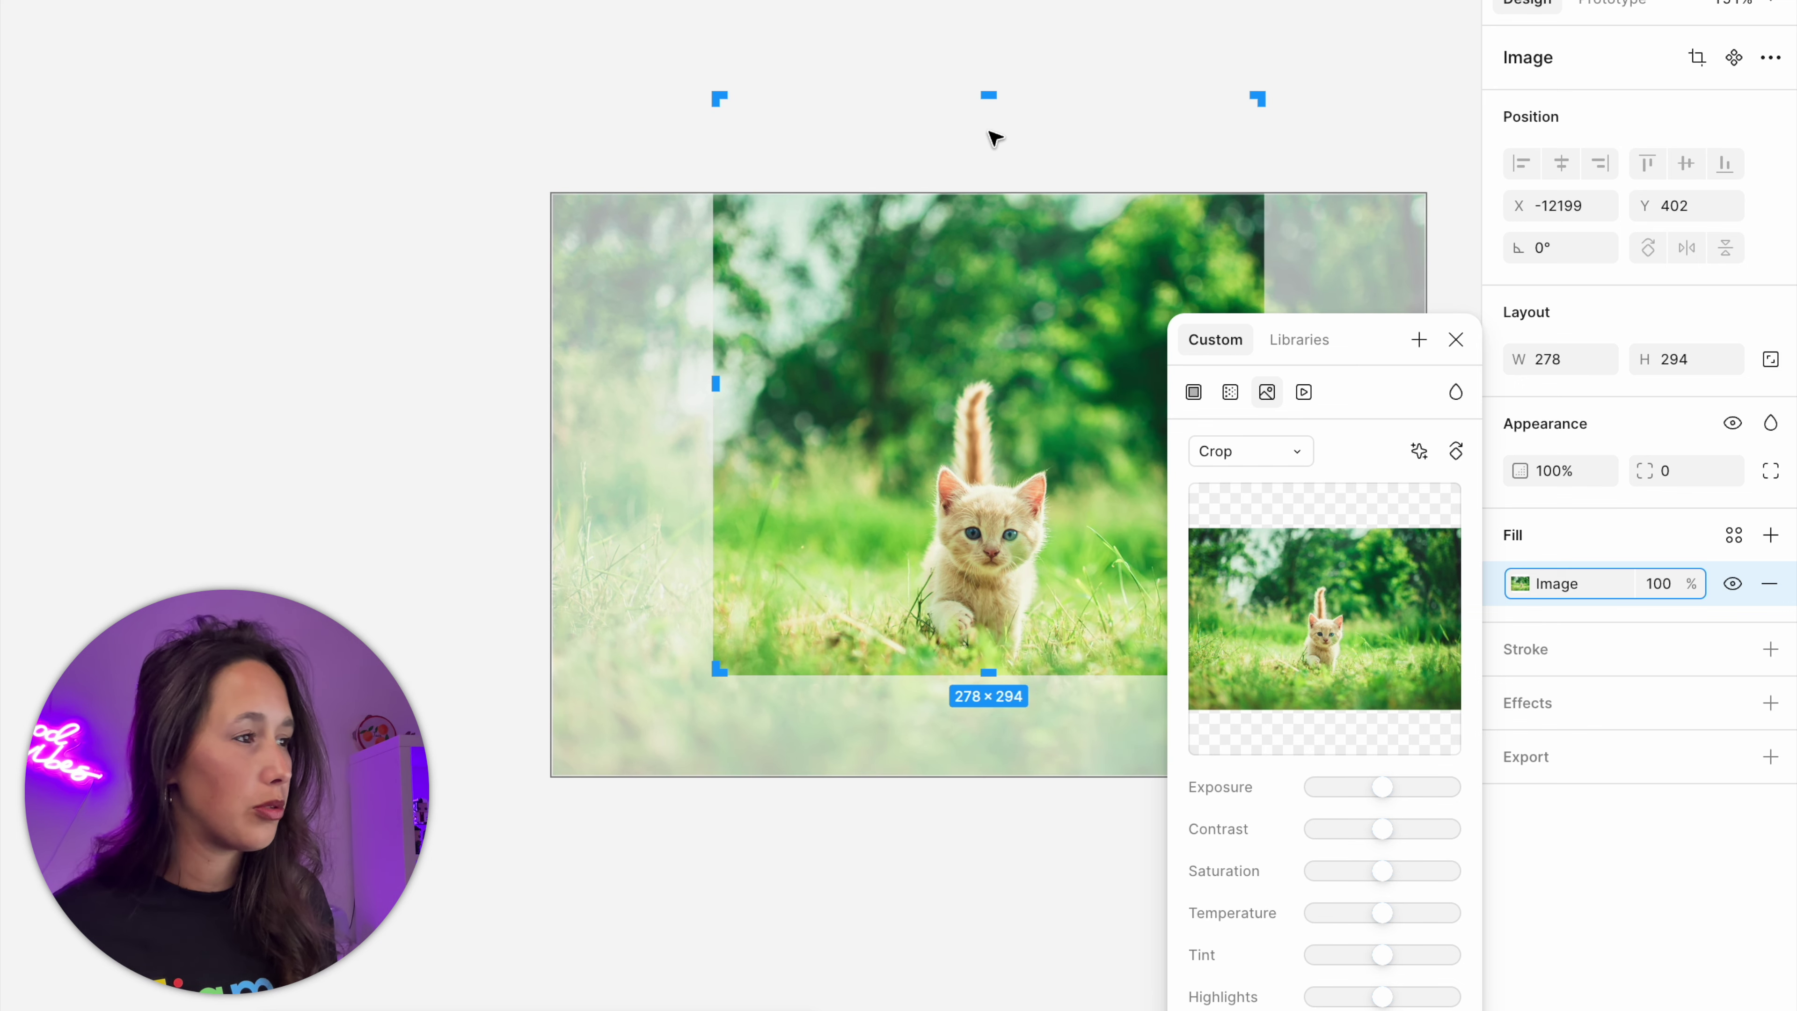
pyautogui.hotkey('ctrl', 'z')
# - Try cropping the kitten image's lower edge inward in crop mode, undo the crop and leave crop mode
pyautogui.moveTo(991, 670); pyautogui.dragTo(991, 572)
pyautogui.click(994, 779)
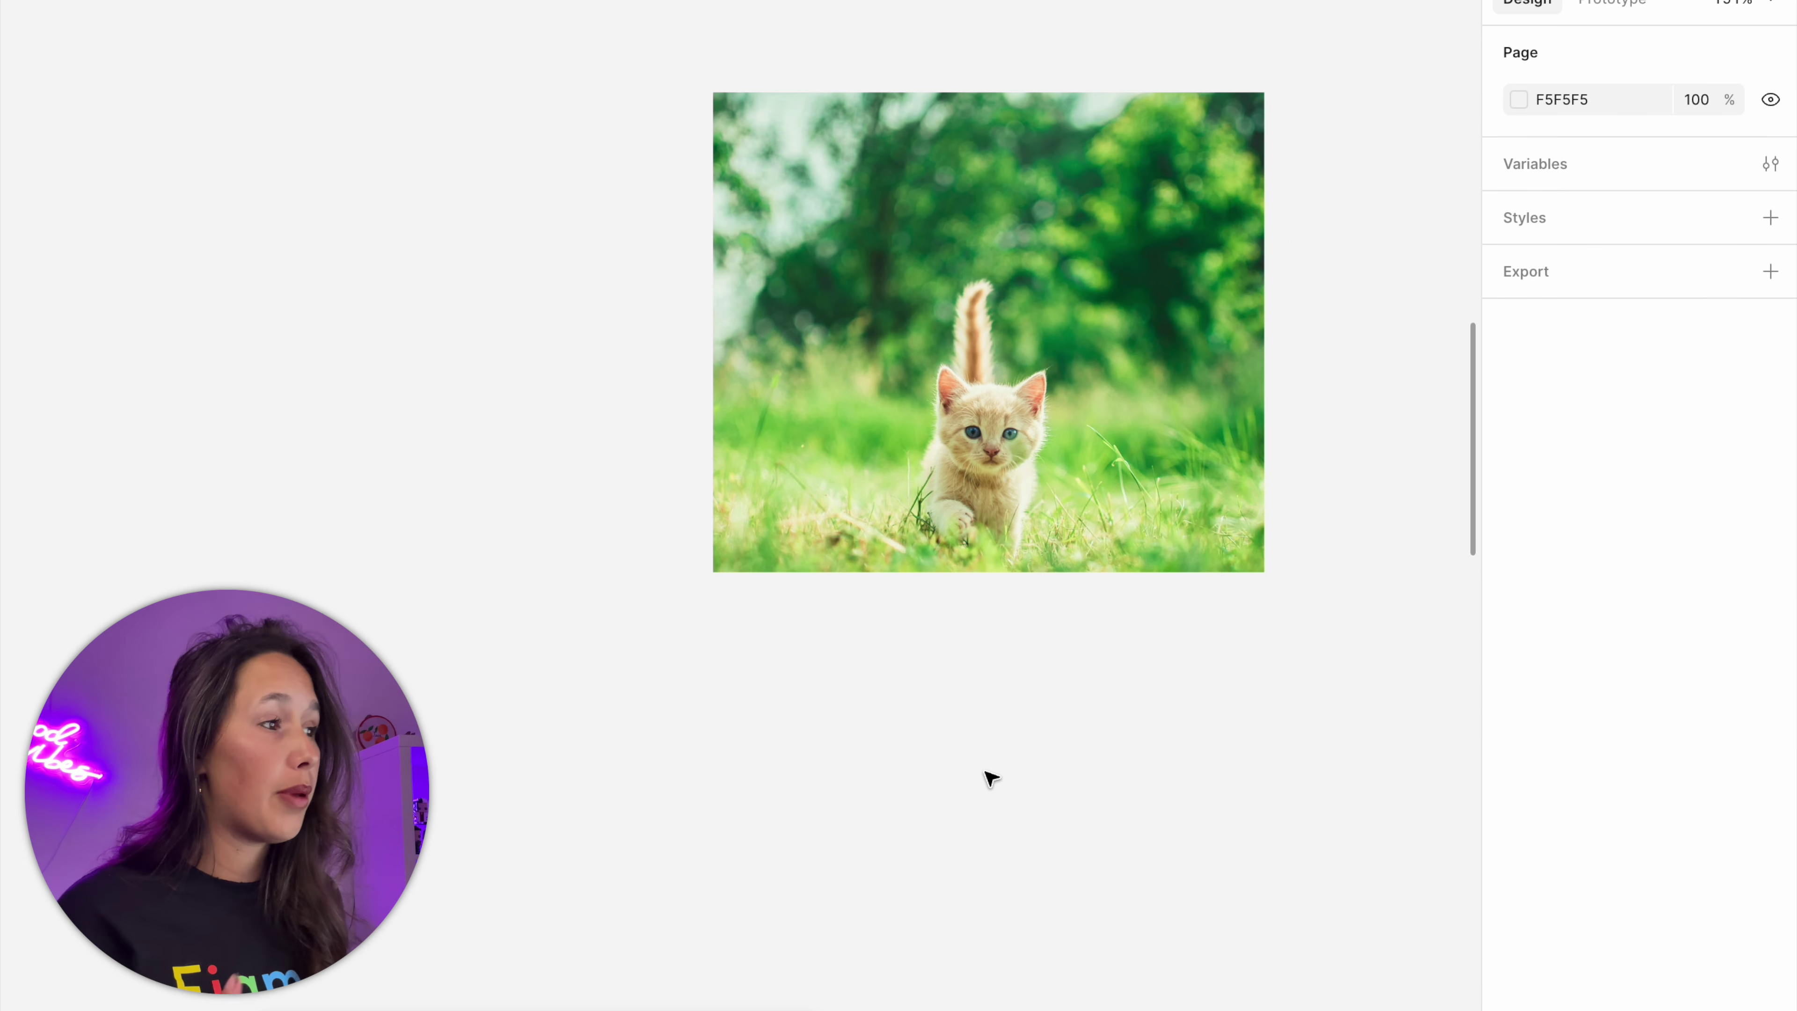
pyautogui.hotkey('ctrl', 'z')
pyautogui.hotkey('ctrl', 'z')
pyautogui.hotkey('ctrl', 'z')
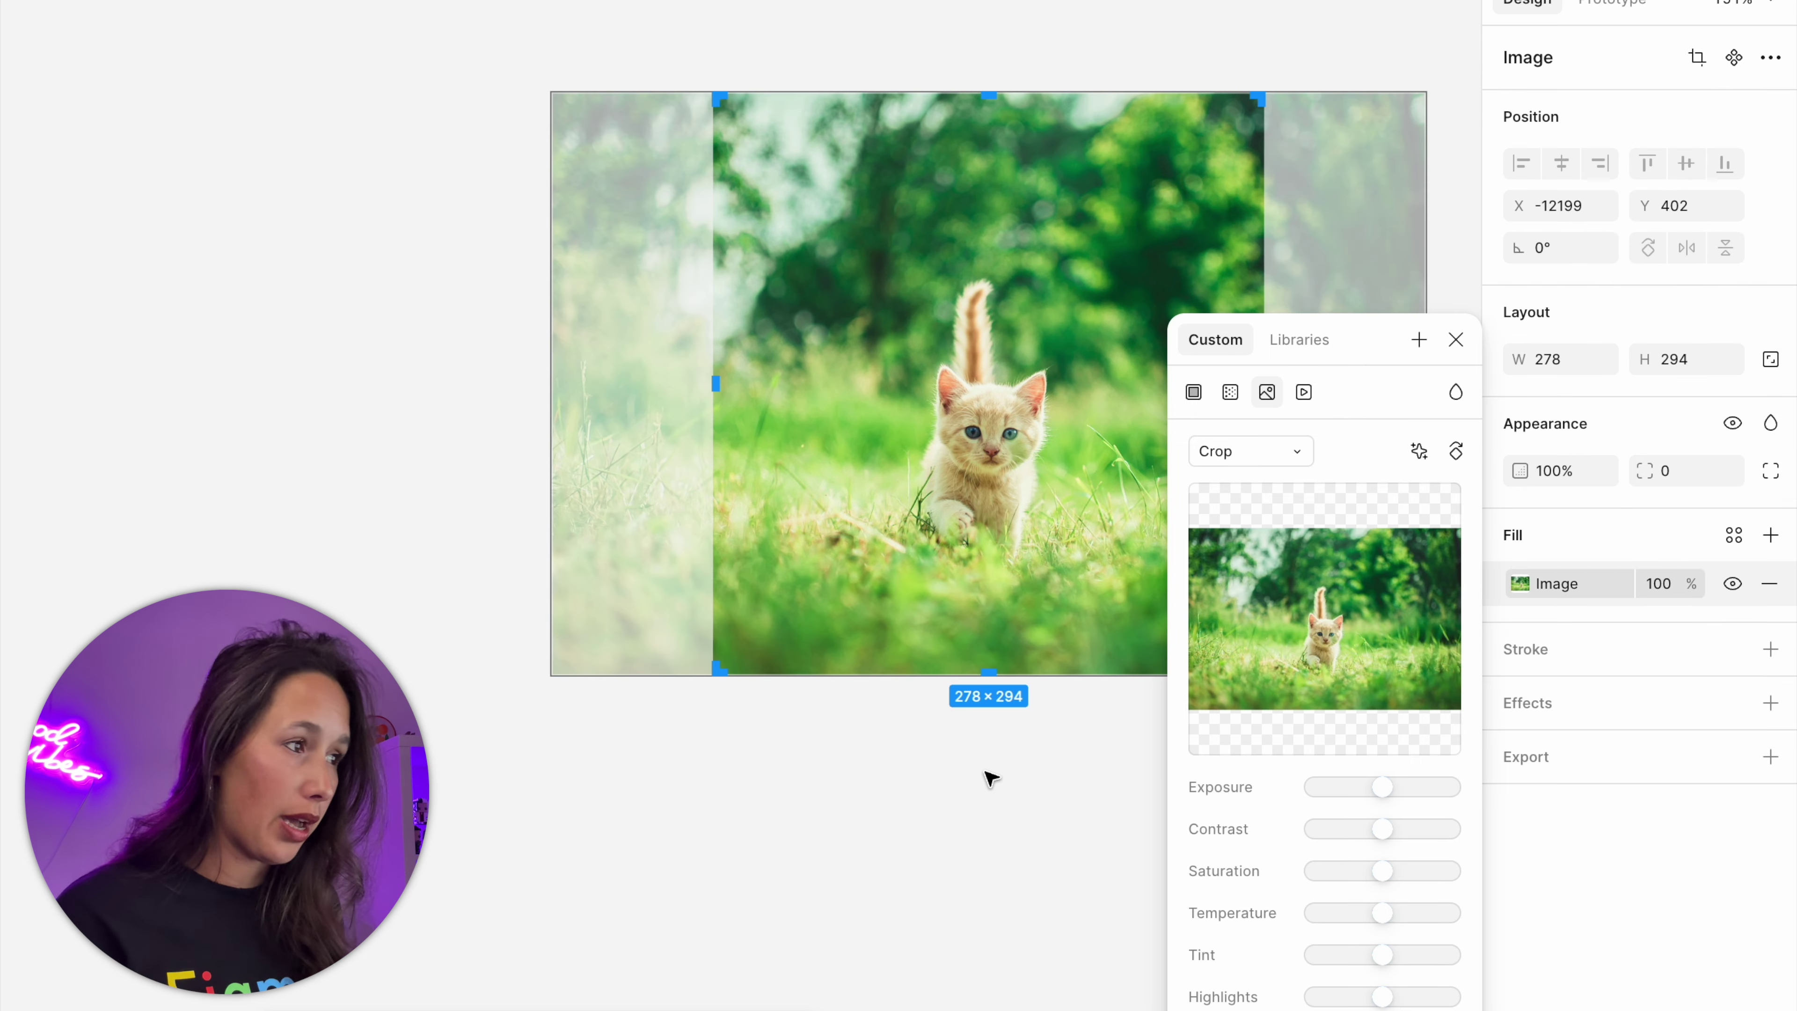
pyautogui.click(991, 778)
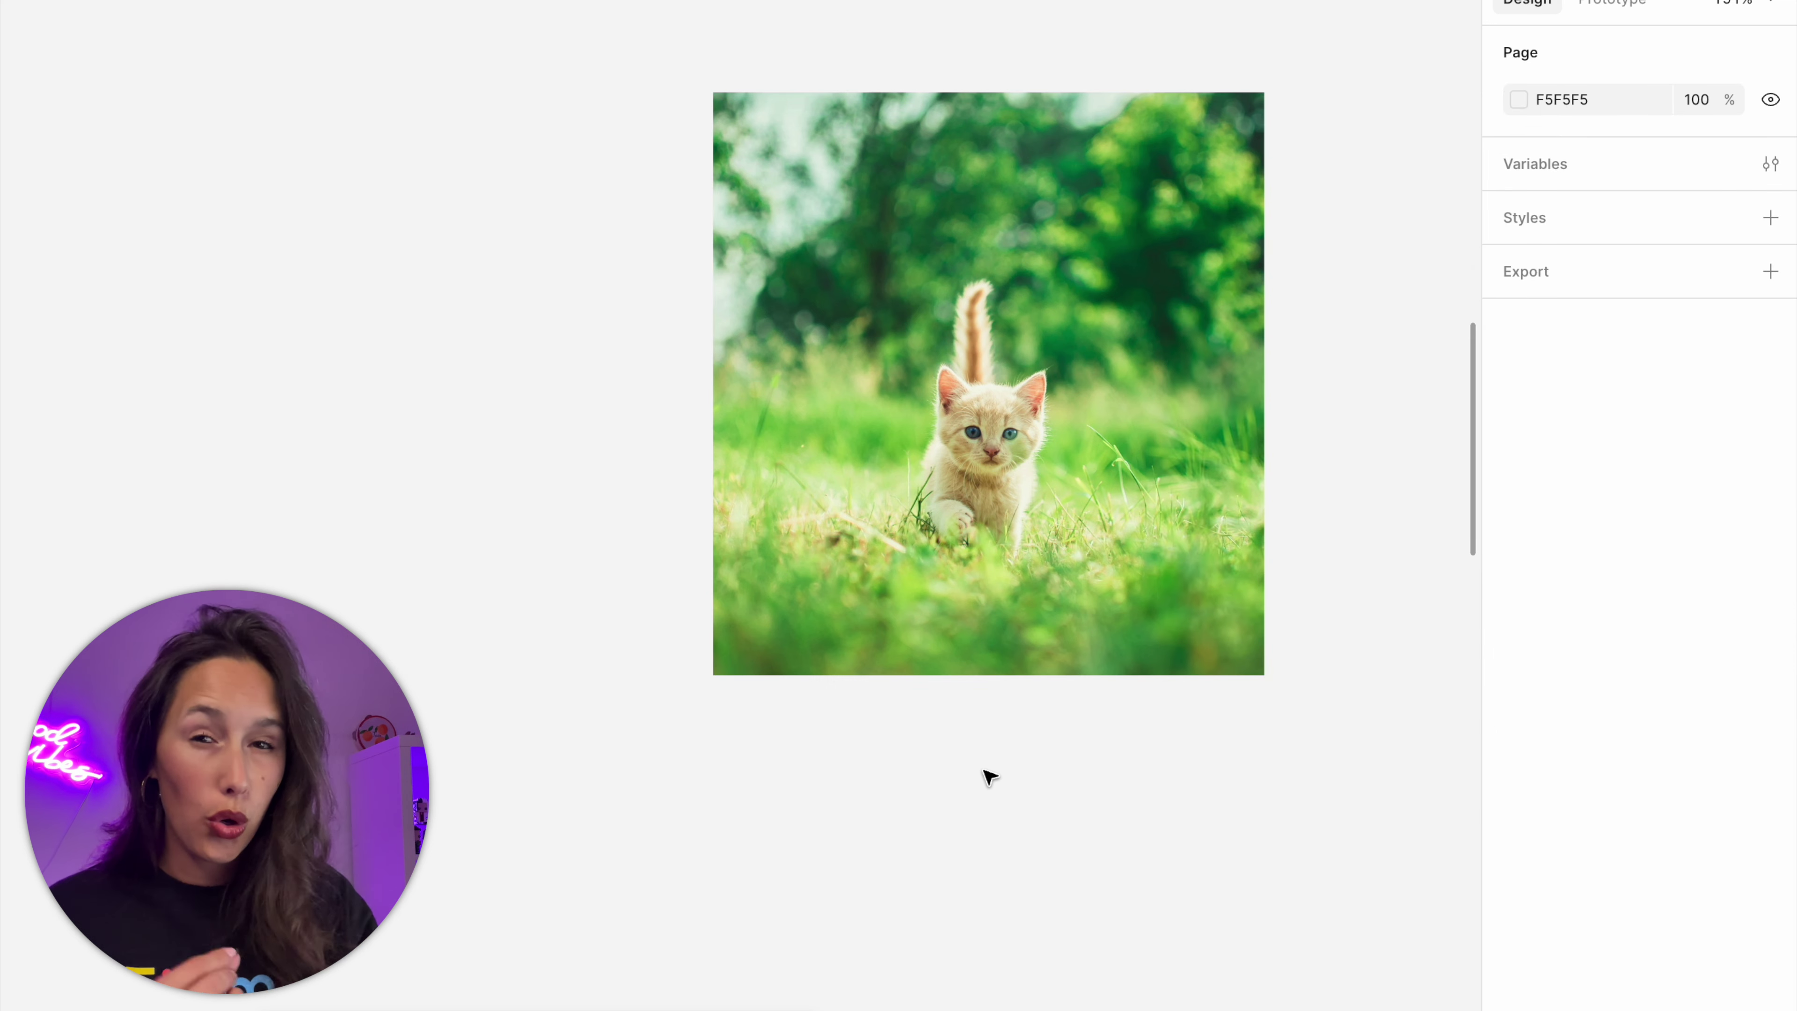
# - Crop the kitten image directly on the canvas from its lower edge to a height of about 246
pyautogui.click(912, 532)
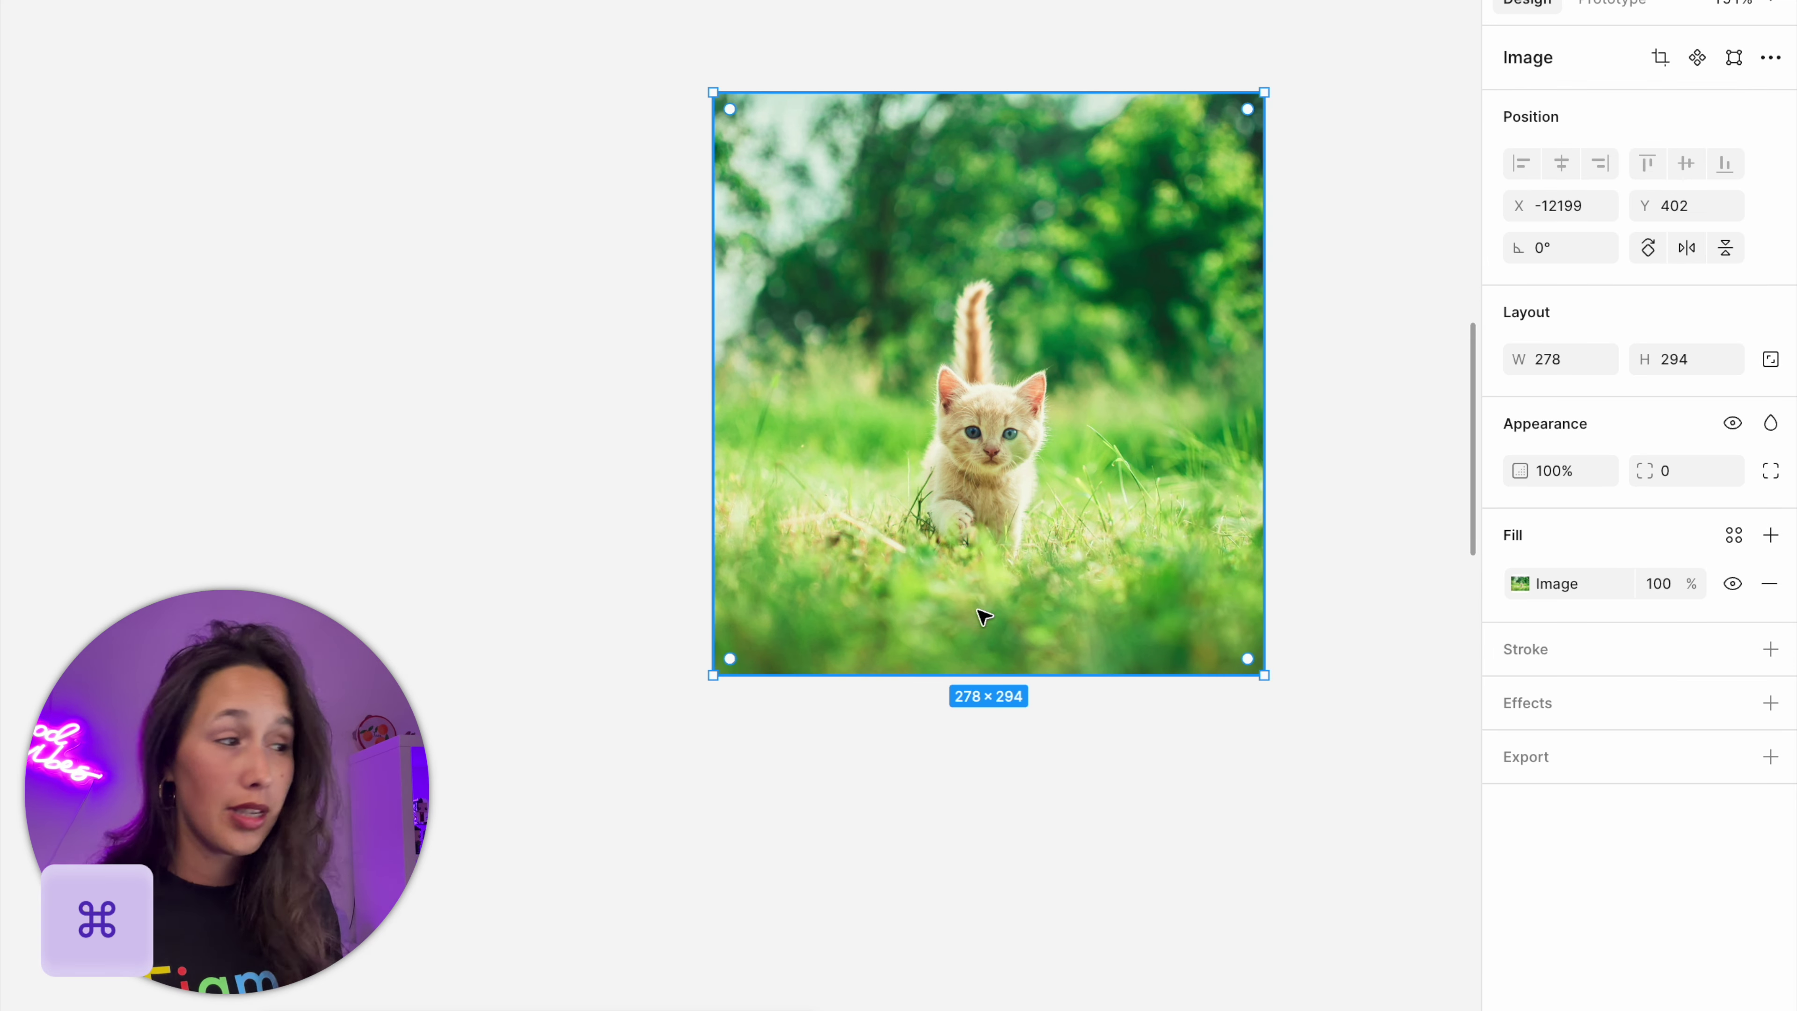
pyautogui.moveTo(976, 676); pyautogui.dragTo(982, 580)
pyautogui.click(1003, 677)
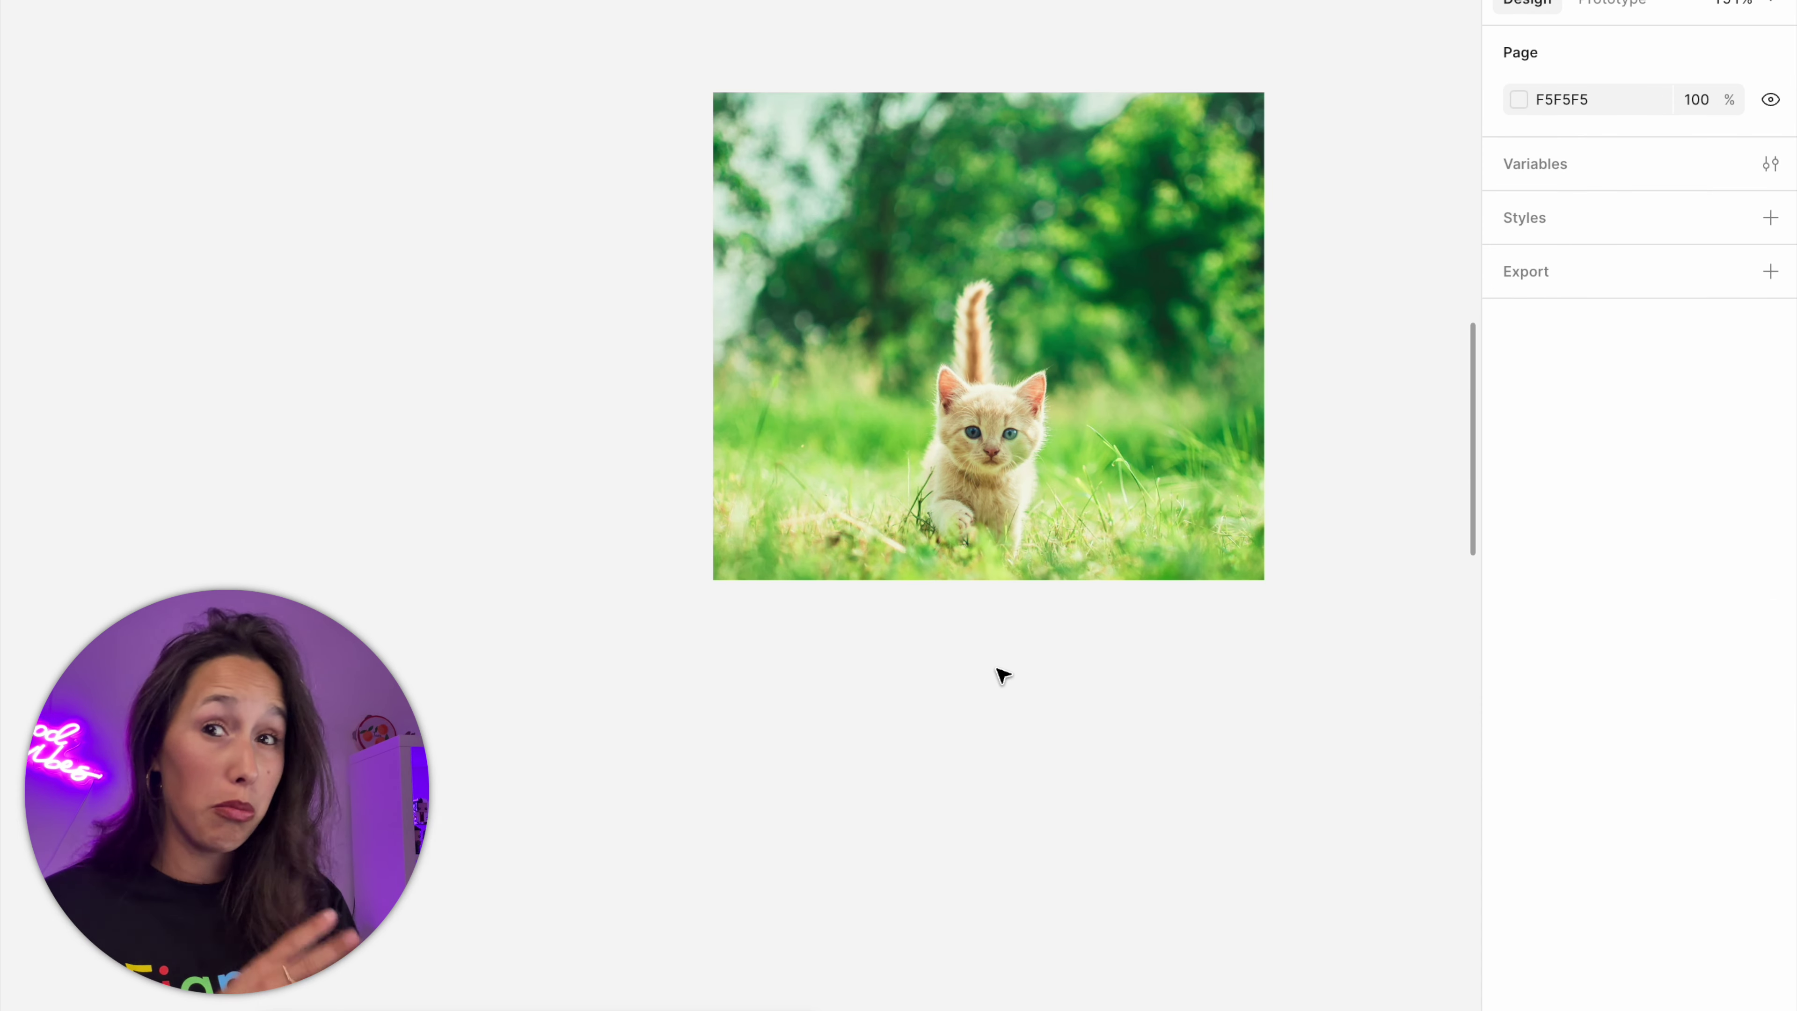
# - Crop the kitten image from its right and upper edges to about 187 × 162 without scaling the photo
pyautogui.click(998, 322)
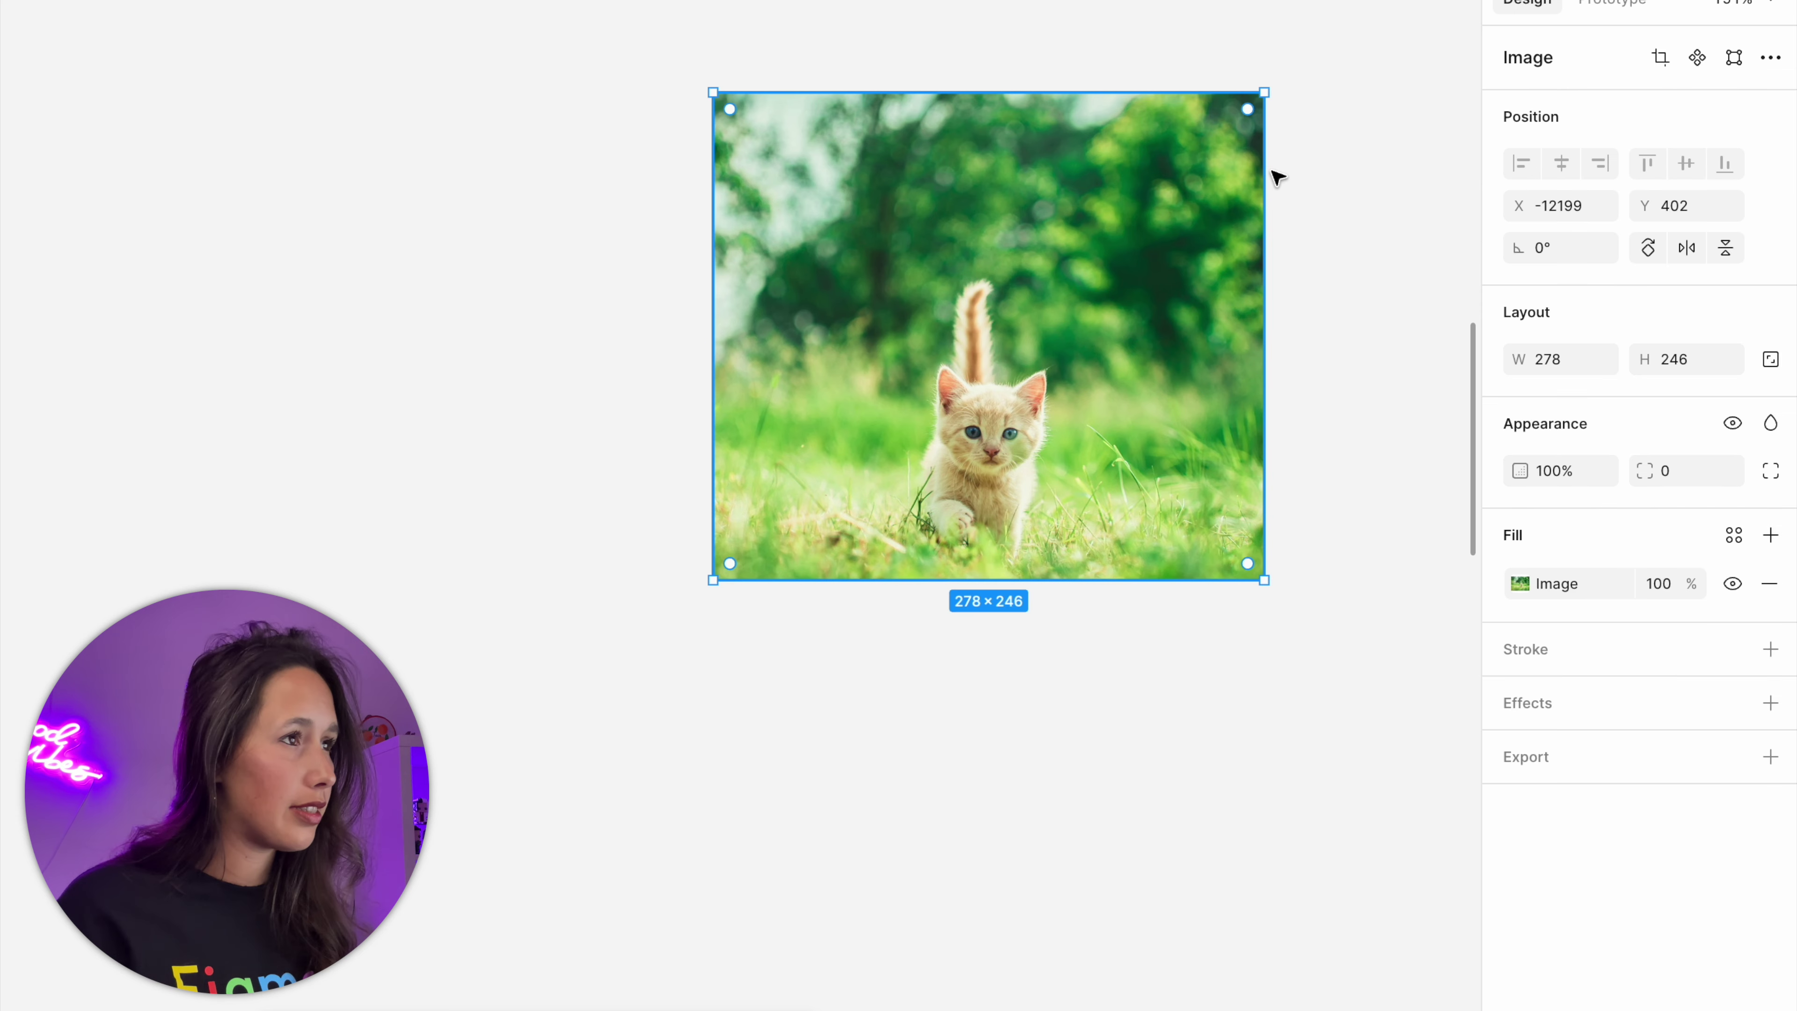
pyautogui.moveTo(1260, 202); pyautogui.dragTo(1084, 209)
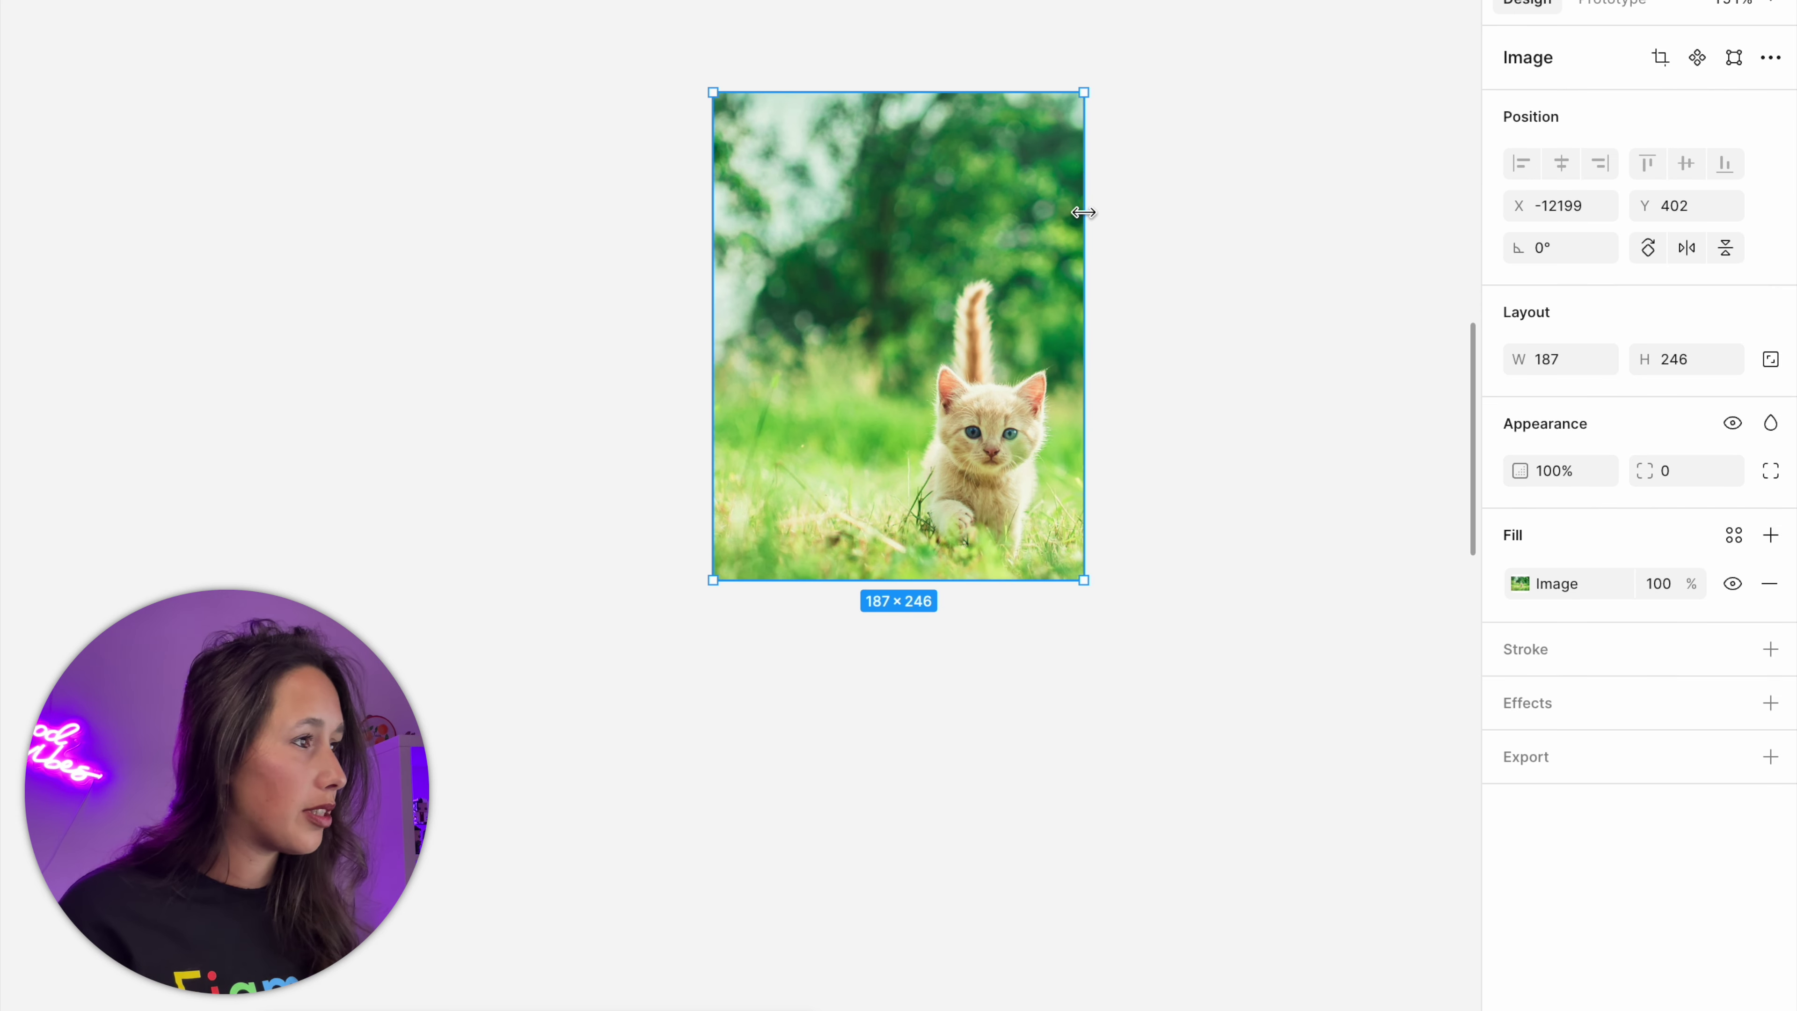
pyautogui.moveTo(842, 92); pyautogui.dragTo(841, 261)
pyautogui.doubleClick(1064, 559)
pyautogui.click(983, 708)
pyautogui.click(983, 707)
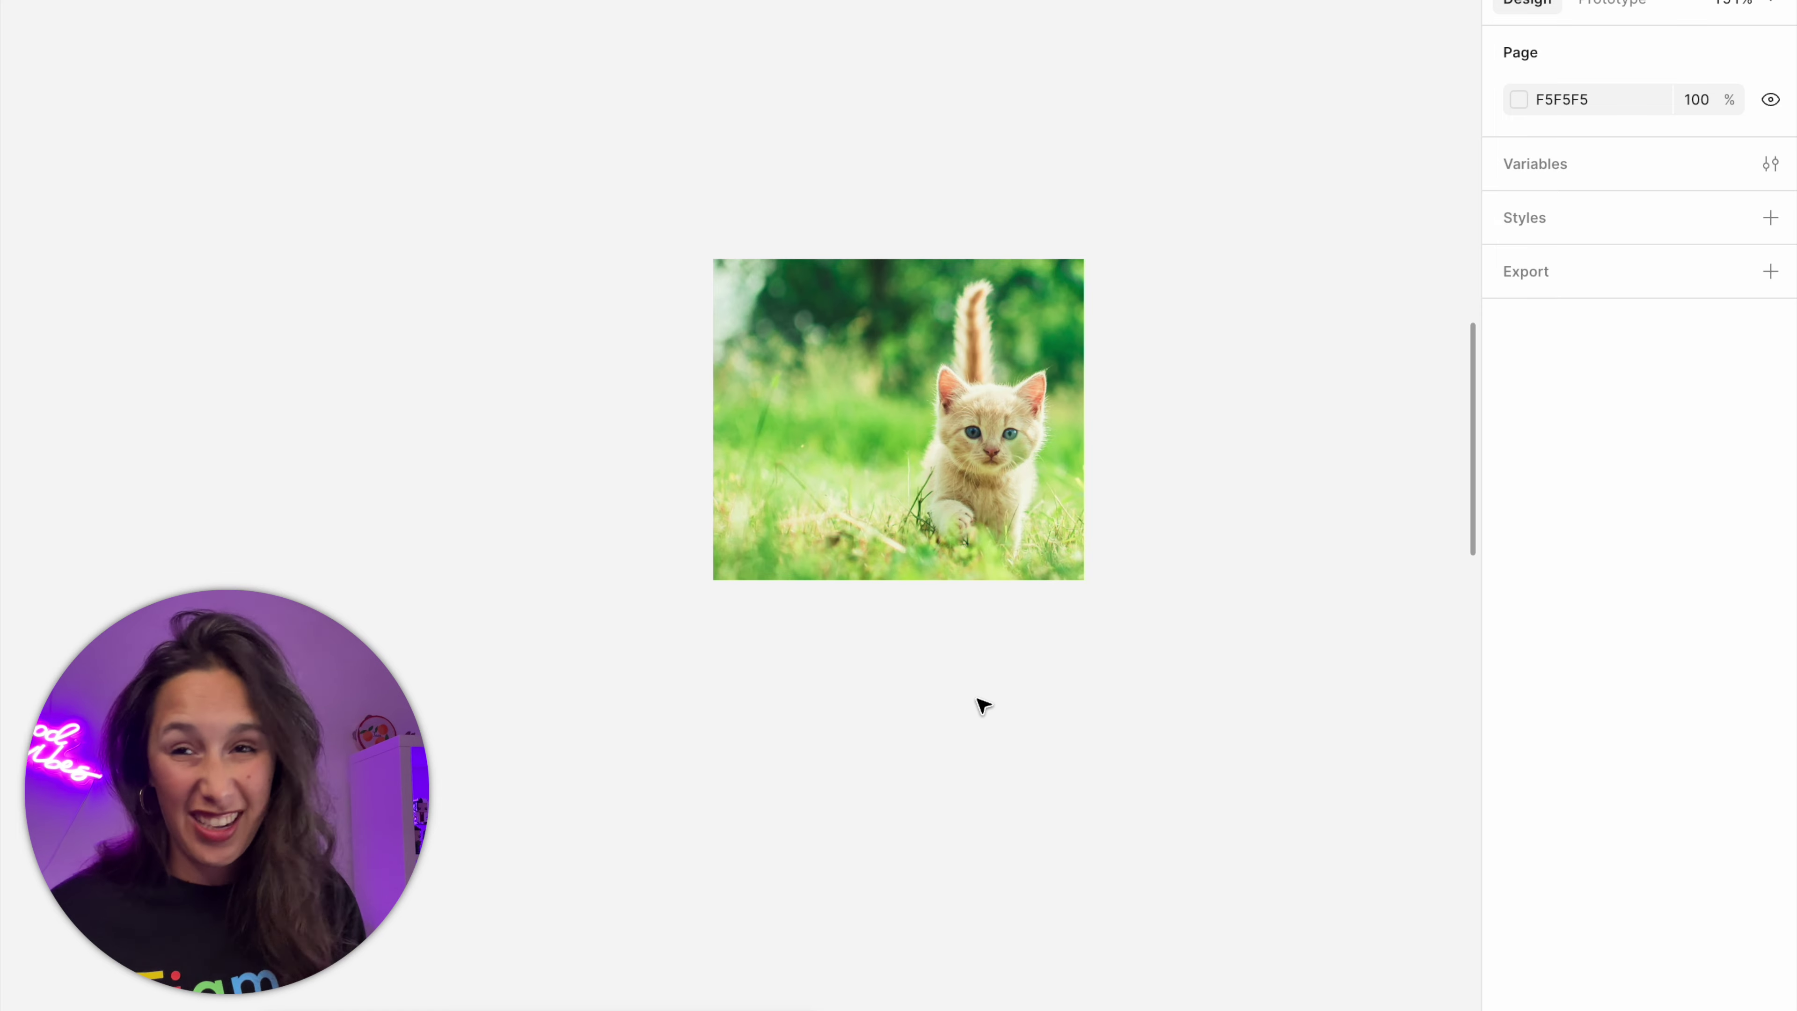
# - Reposition the photo inside its crop frame so the kitten sits in the middle, and leave crop mode
pyautogui.click(980, 473)
pyautogui.doubleClick(969, 473)
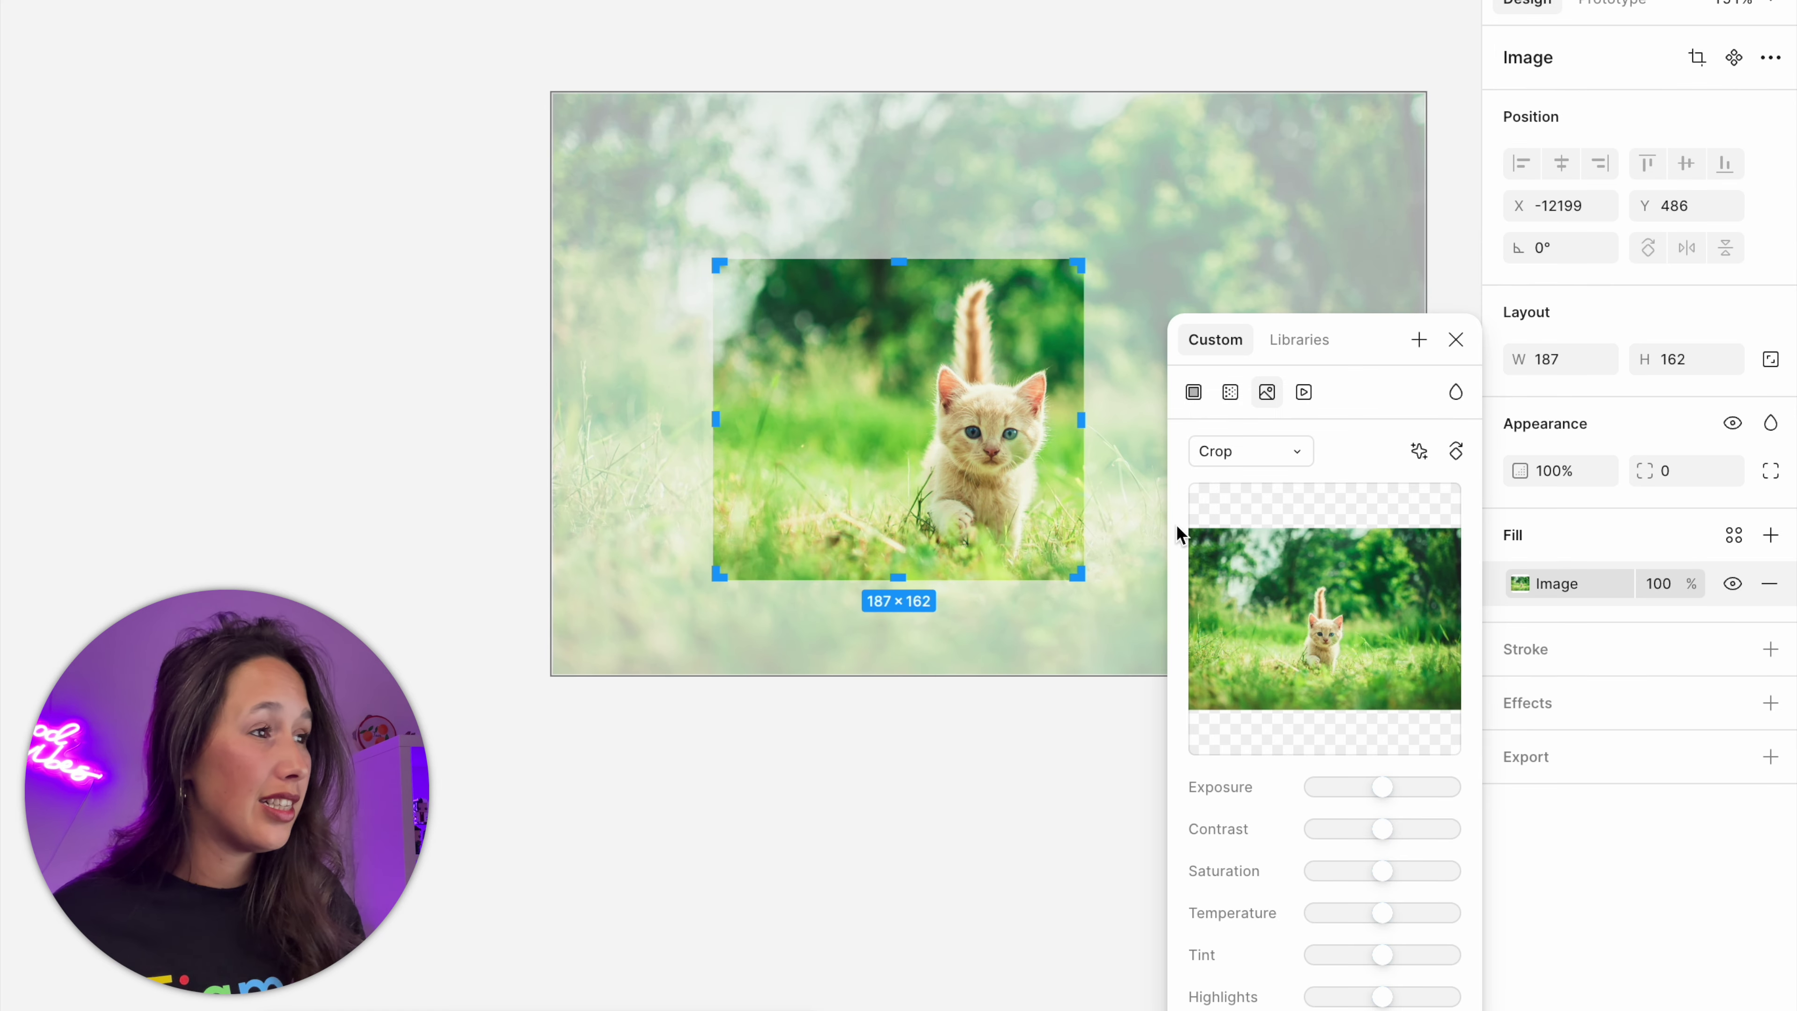
pyautogui.moveTo(943, 473); pyautogui.dragTo(872, 476)
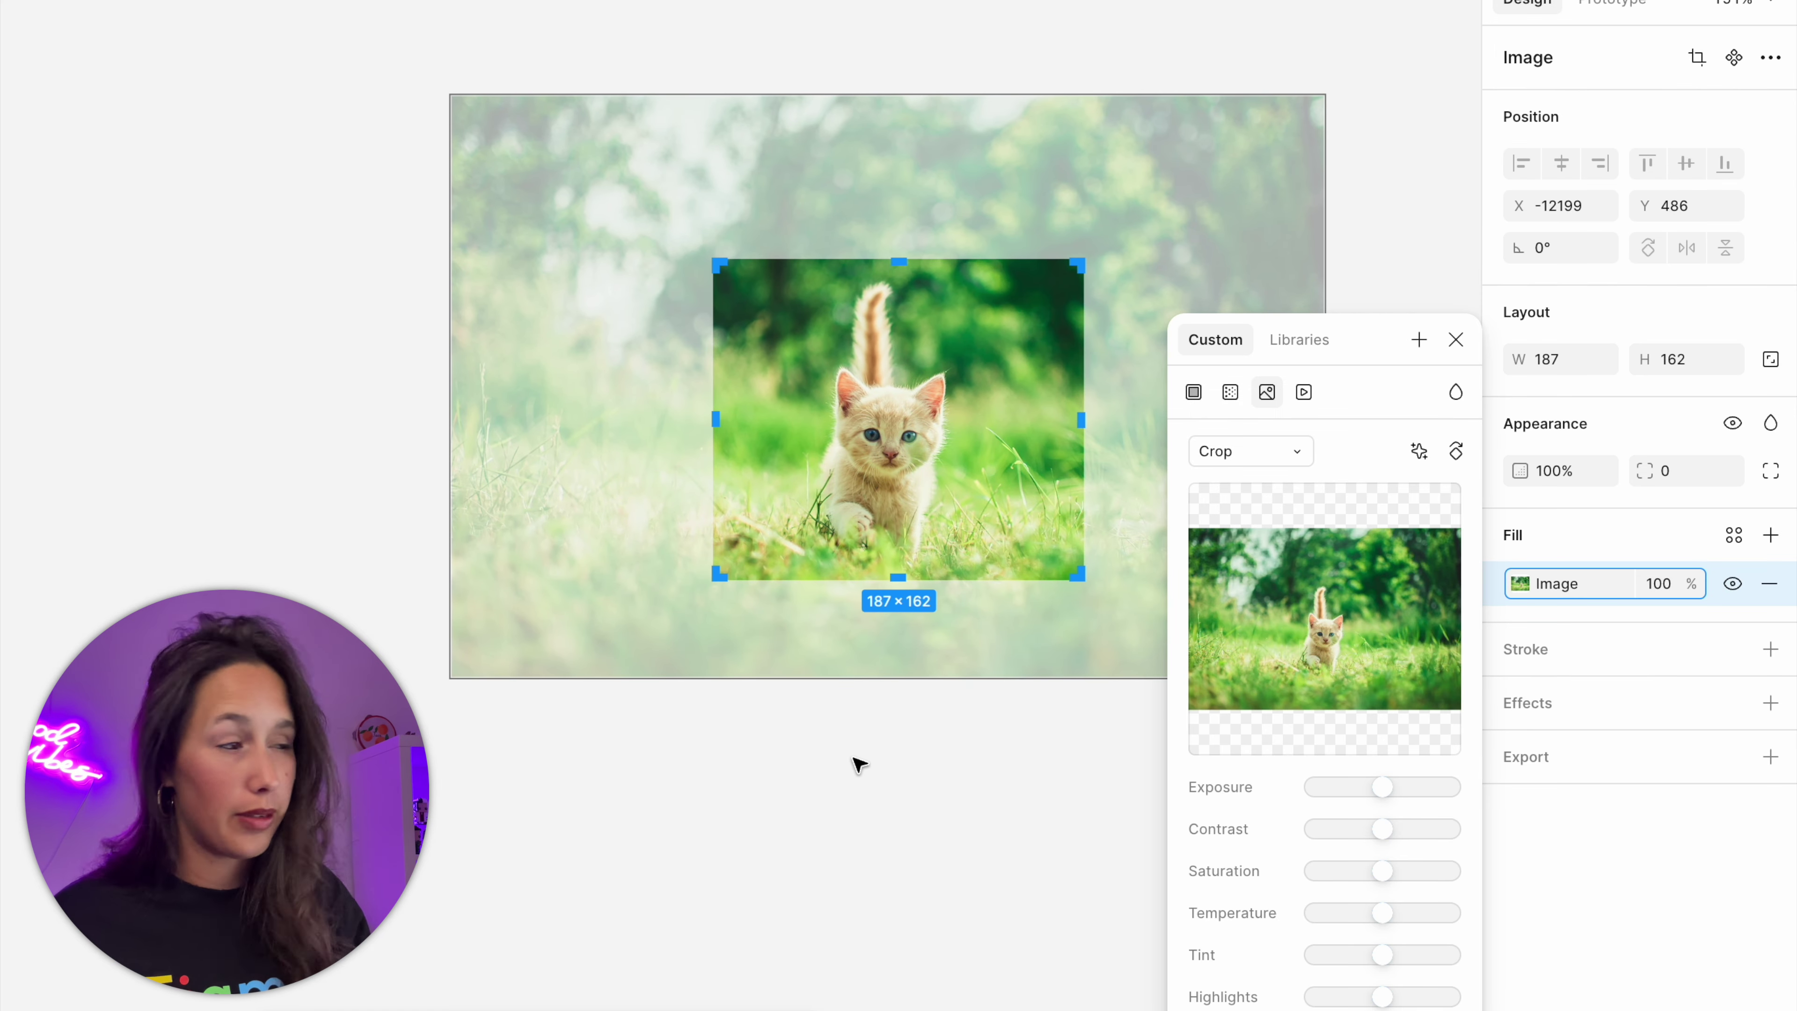
pyautogui.click(860, 787)
# - Reopen the kitten image's crop and shift the photo around again inside its frame
pyautogui.click(908, 570)
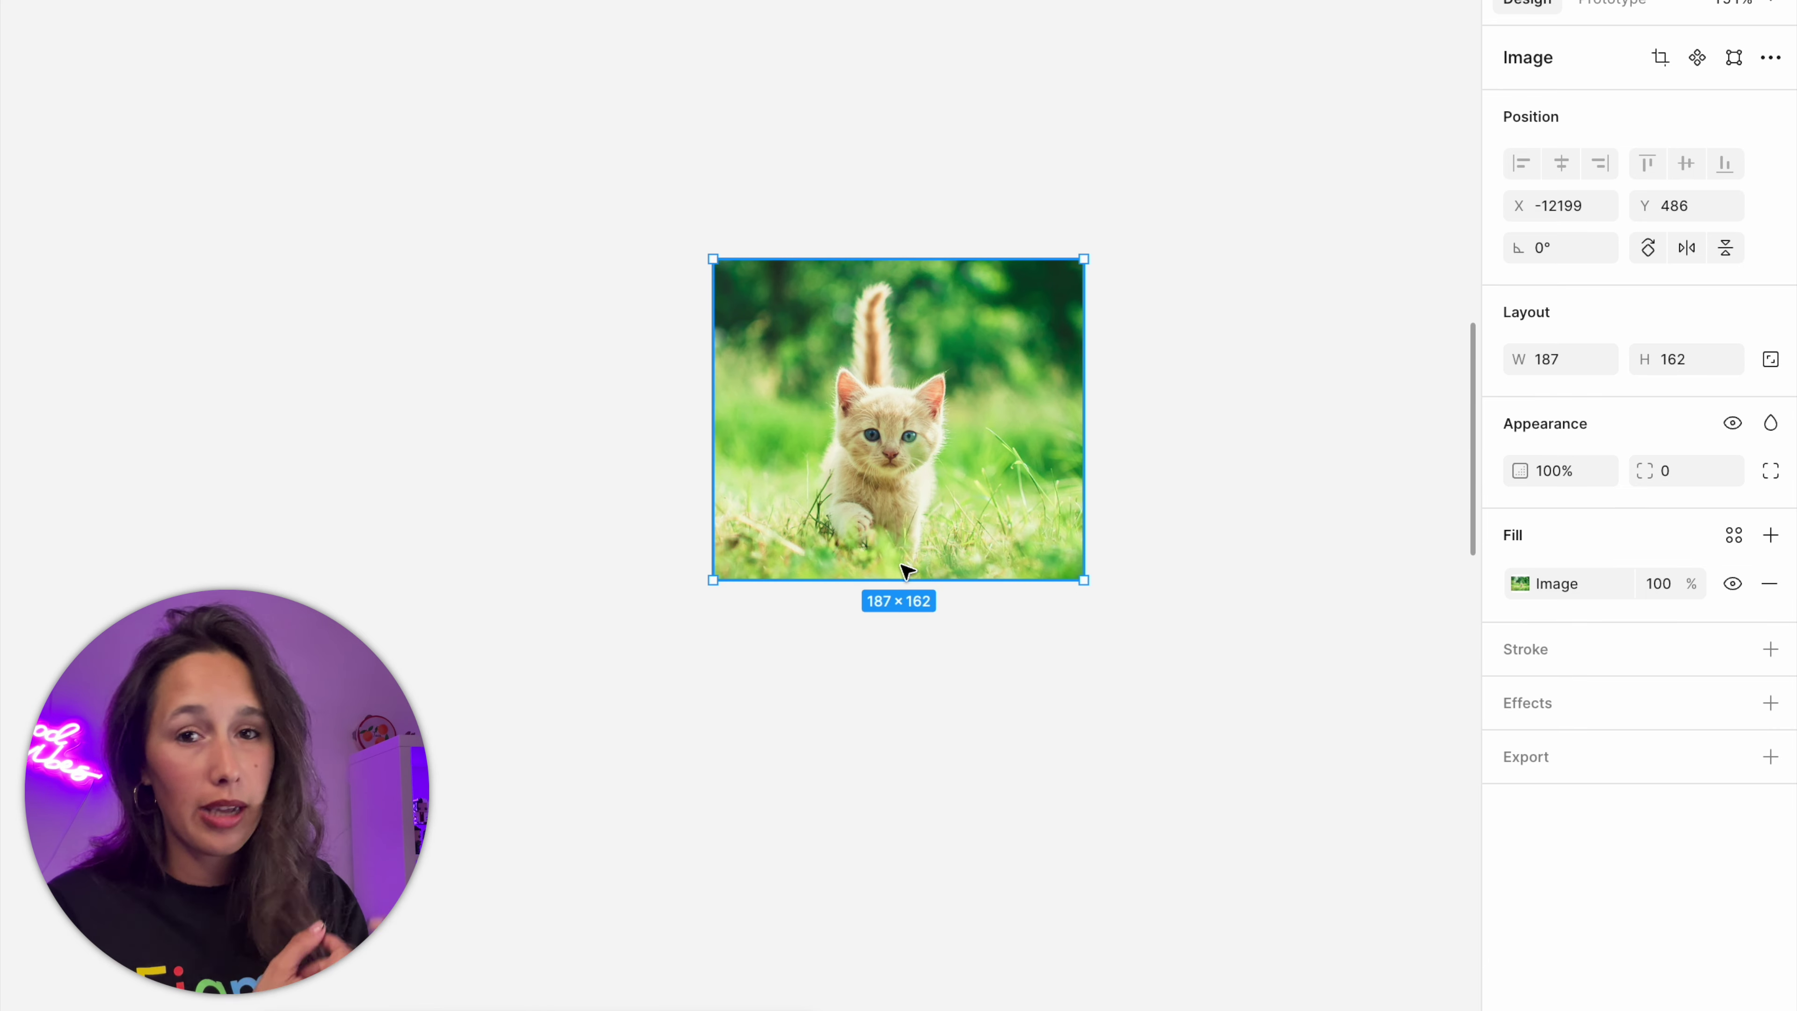
pyautogui.doubleClick(906, 571)
pyautogui.moveTo(963, 450); pyautogui.dragTo(1041, 428)
pyautogui.moveTo(934, 393); pyautogui.dragTo(889, 422)
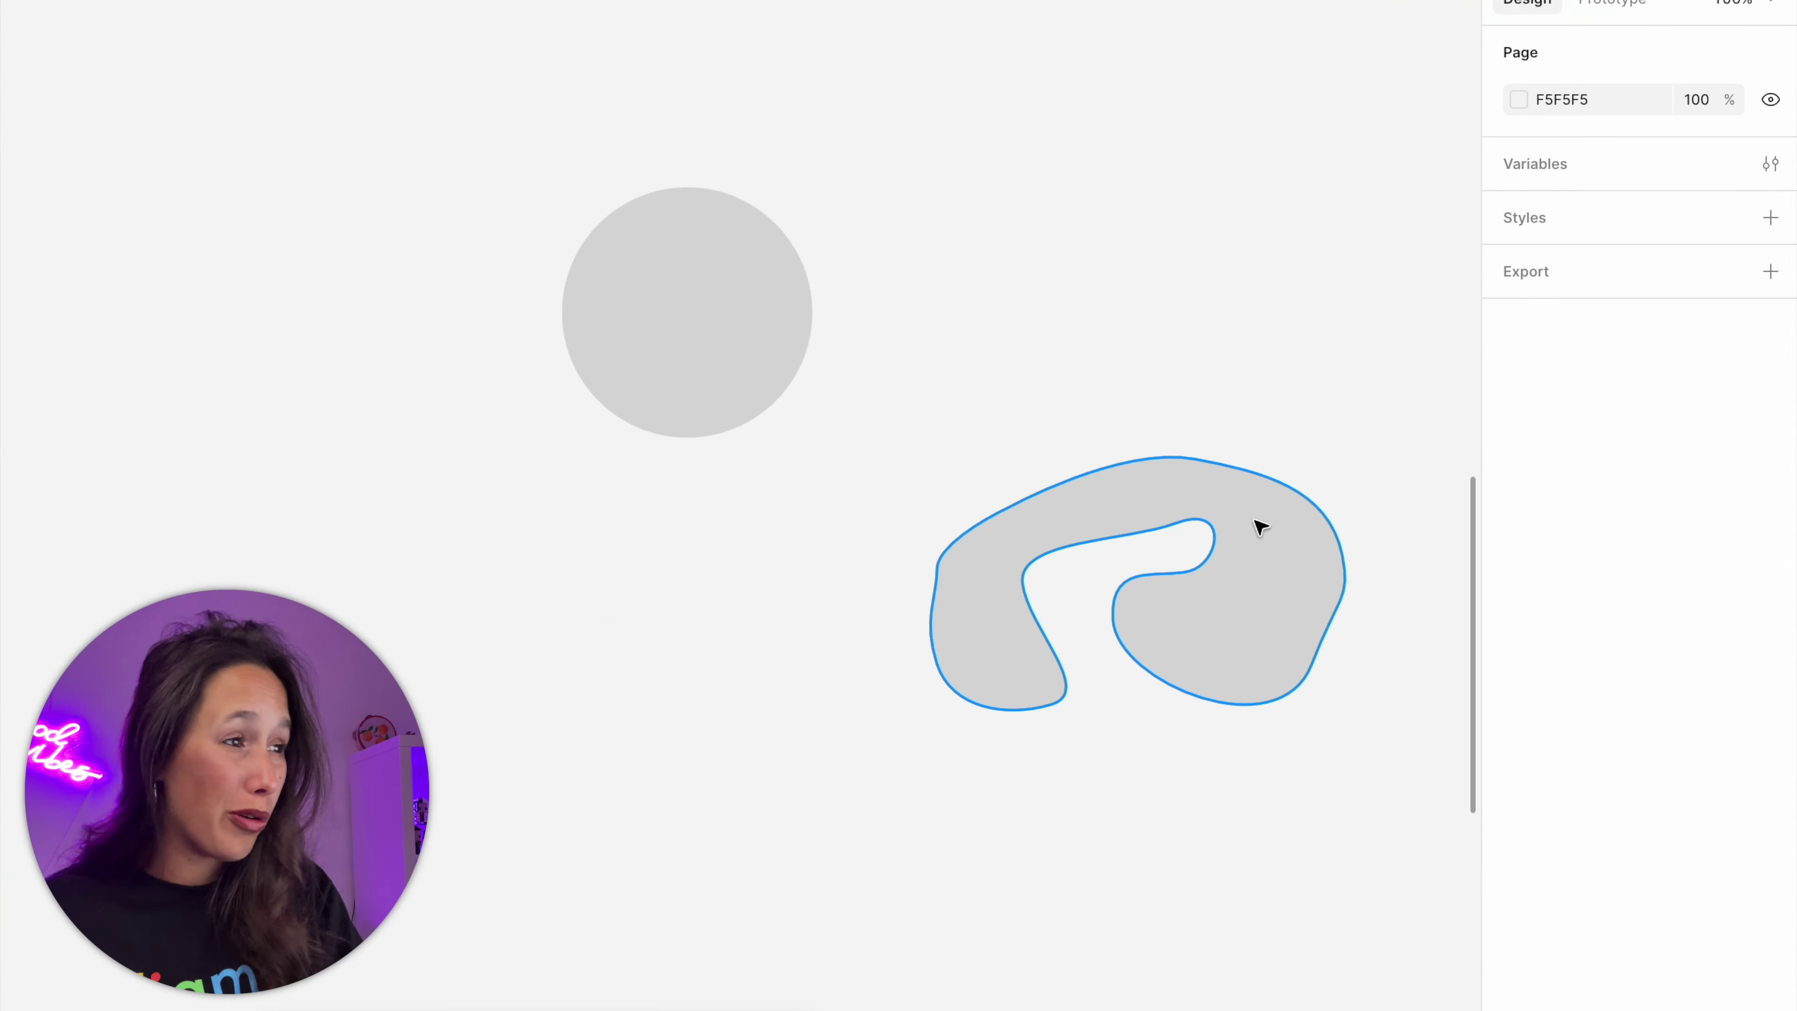
# - Replace the gray circle's solid fill with the uploaded image Puppy 1.png
pyautogui.click(720, 383)
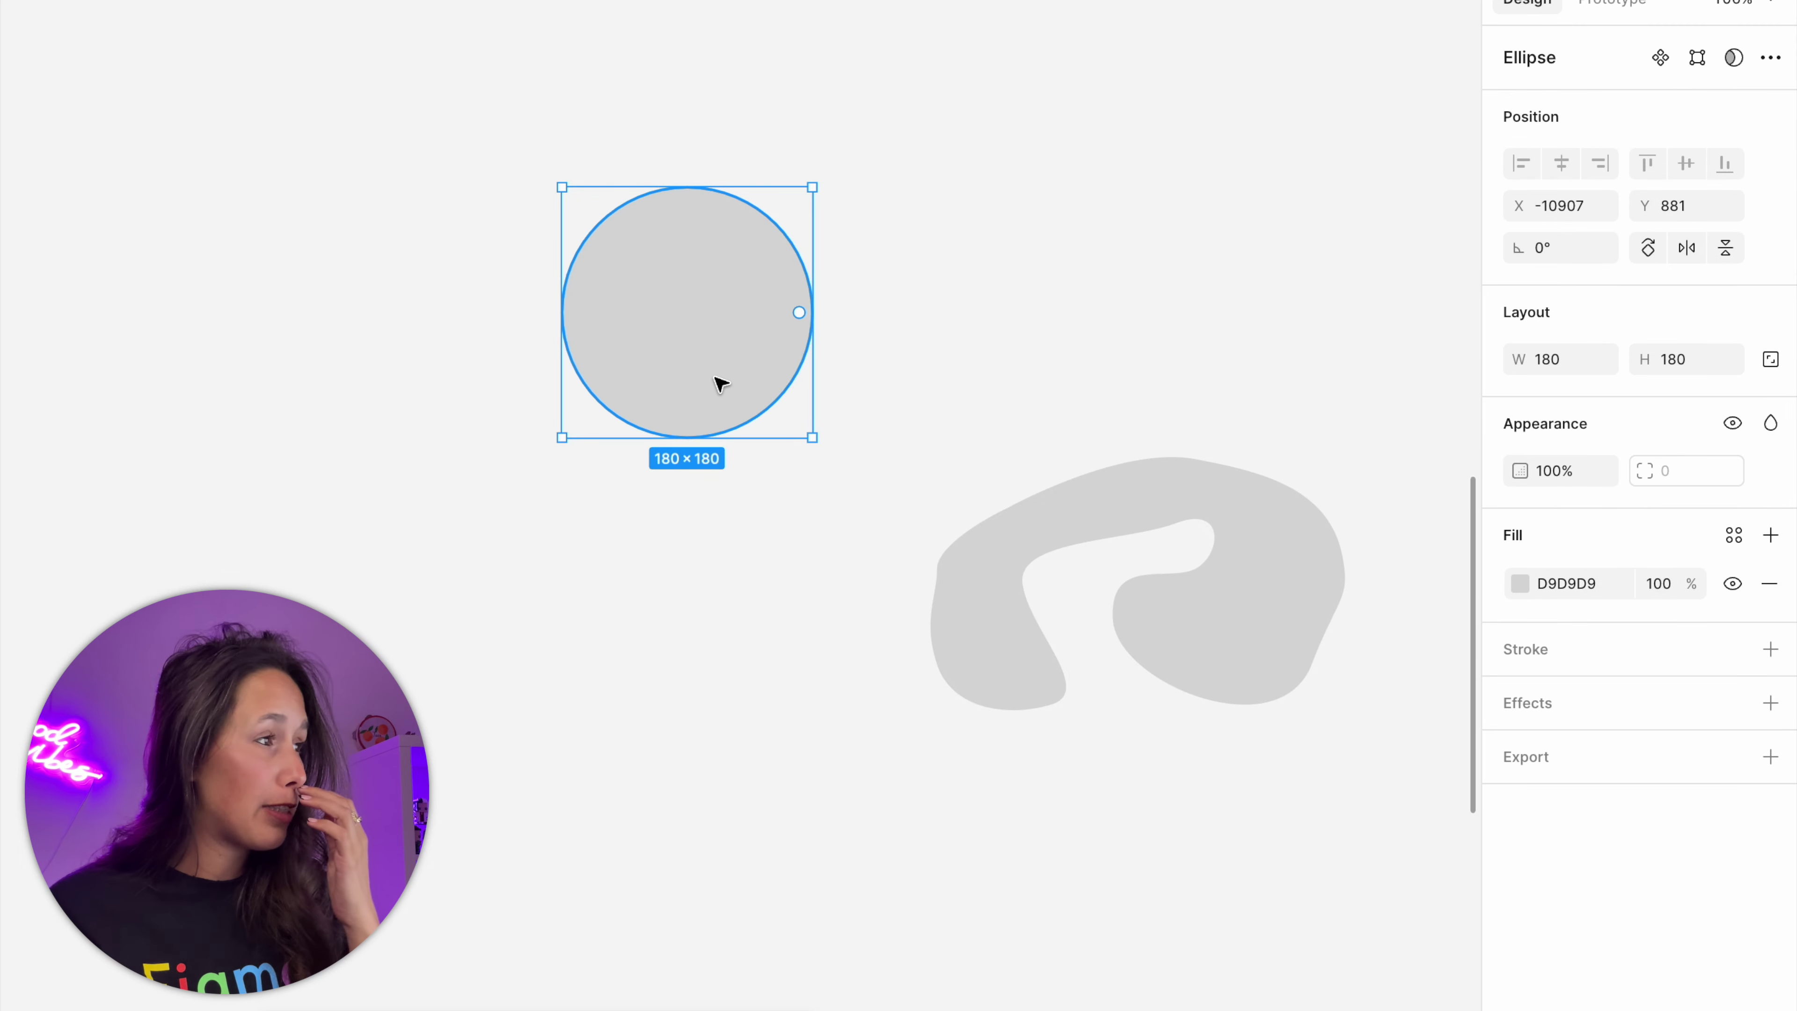
pyautogui.click(1521, 581)
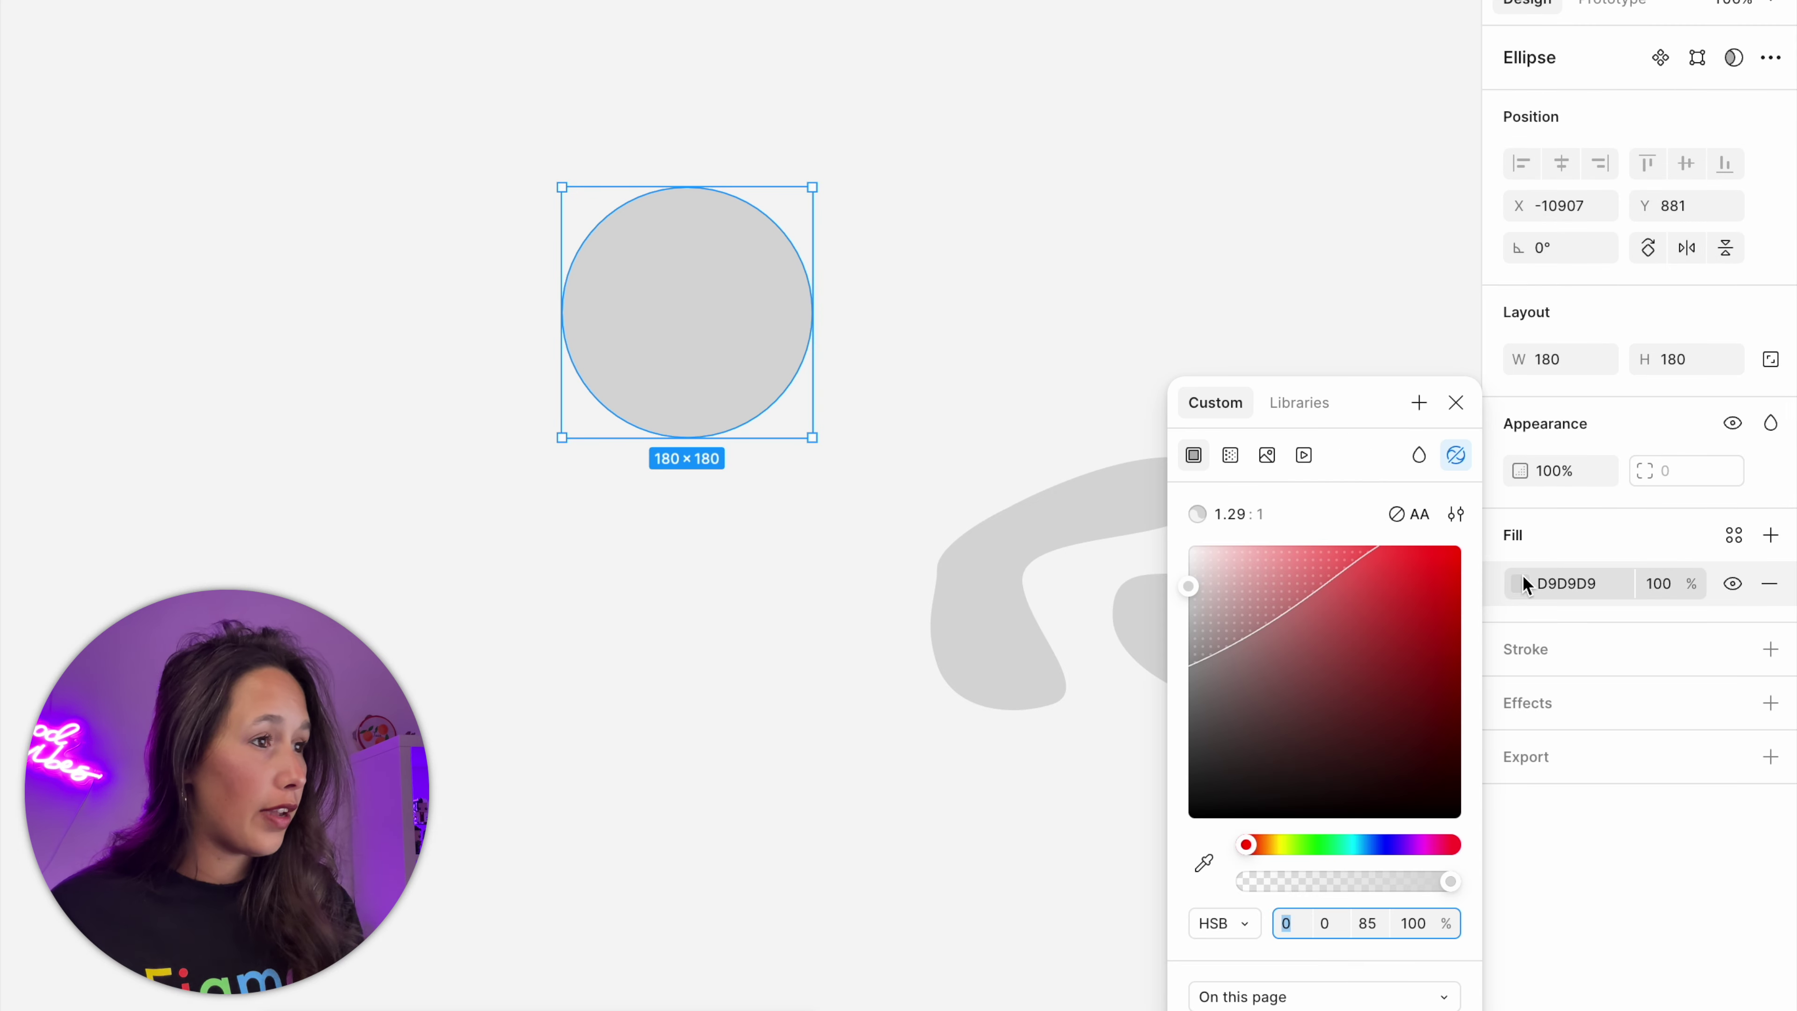
pyautogui.click(1267, 455)
pyautogui.click(1299, 670)
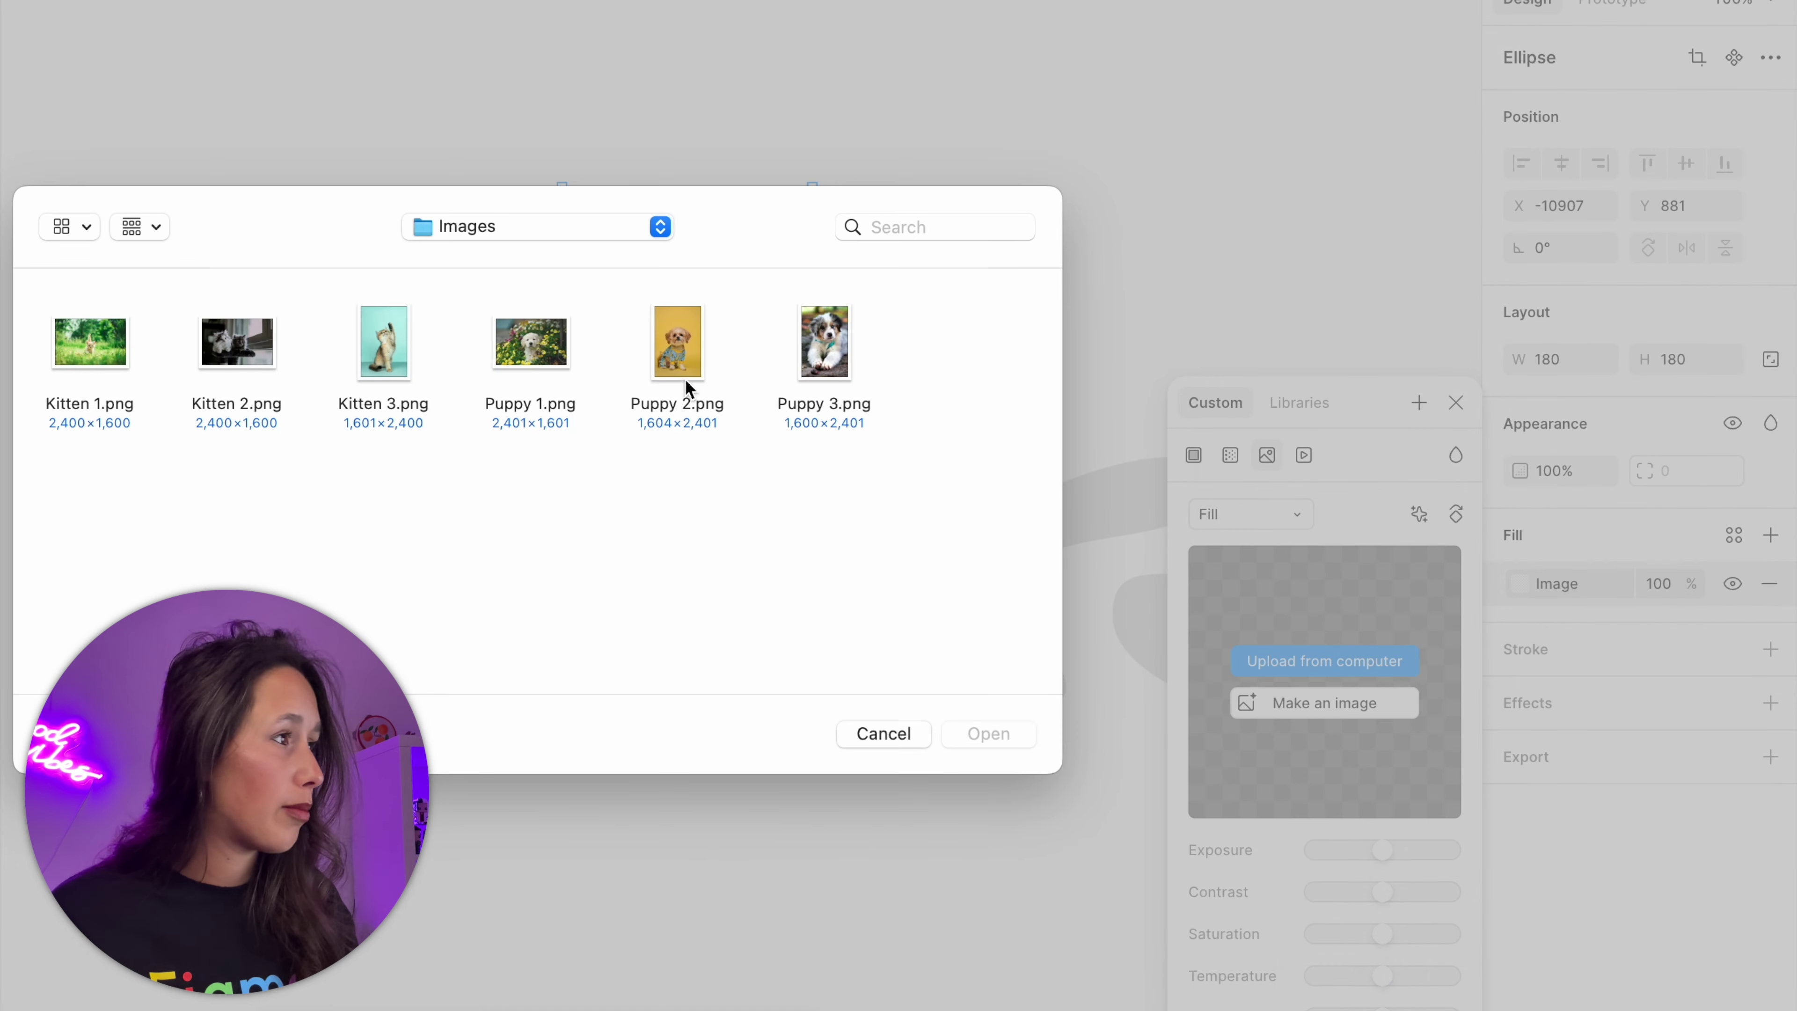
pyautogui.doubleClick(556, 353)
pyautogui.hscroll(-5, 991, 318)
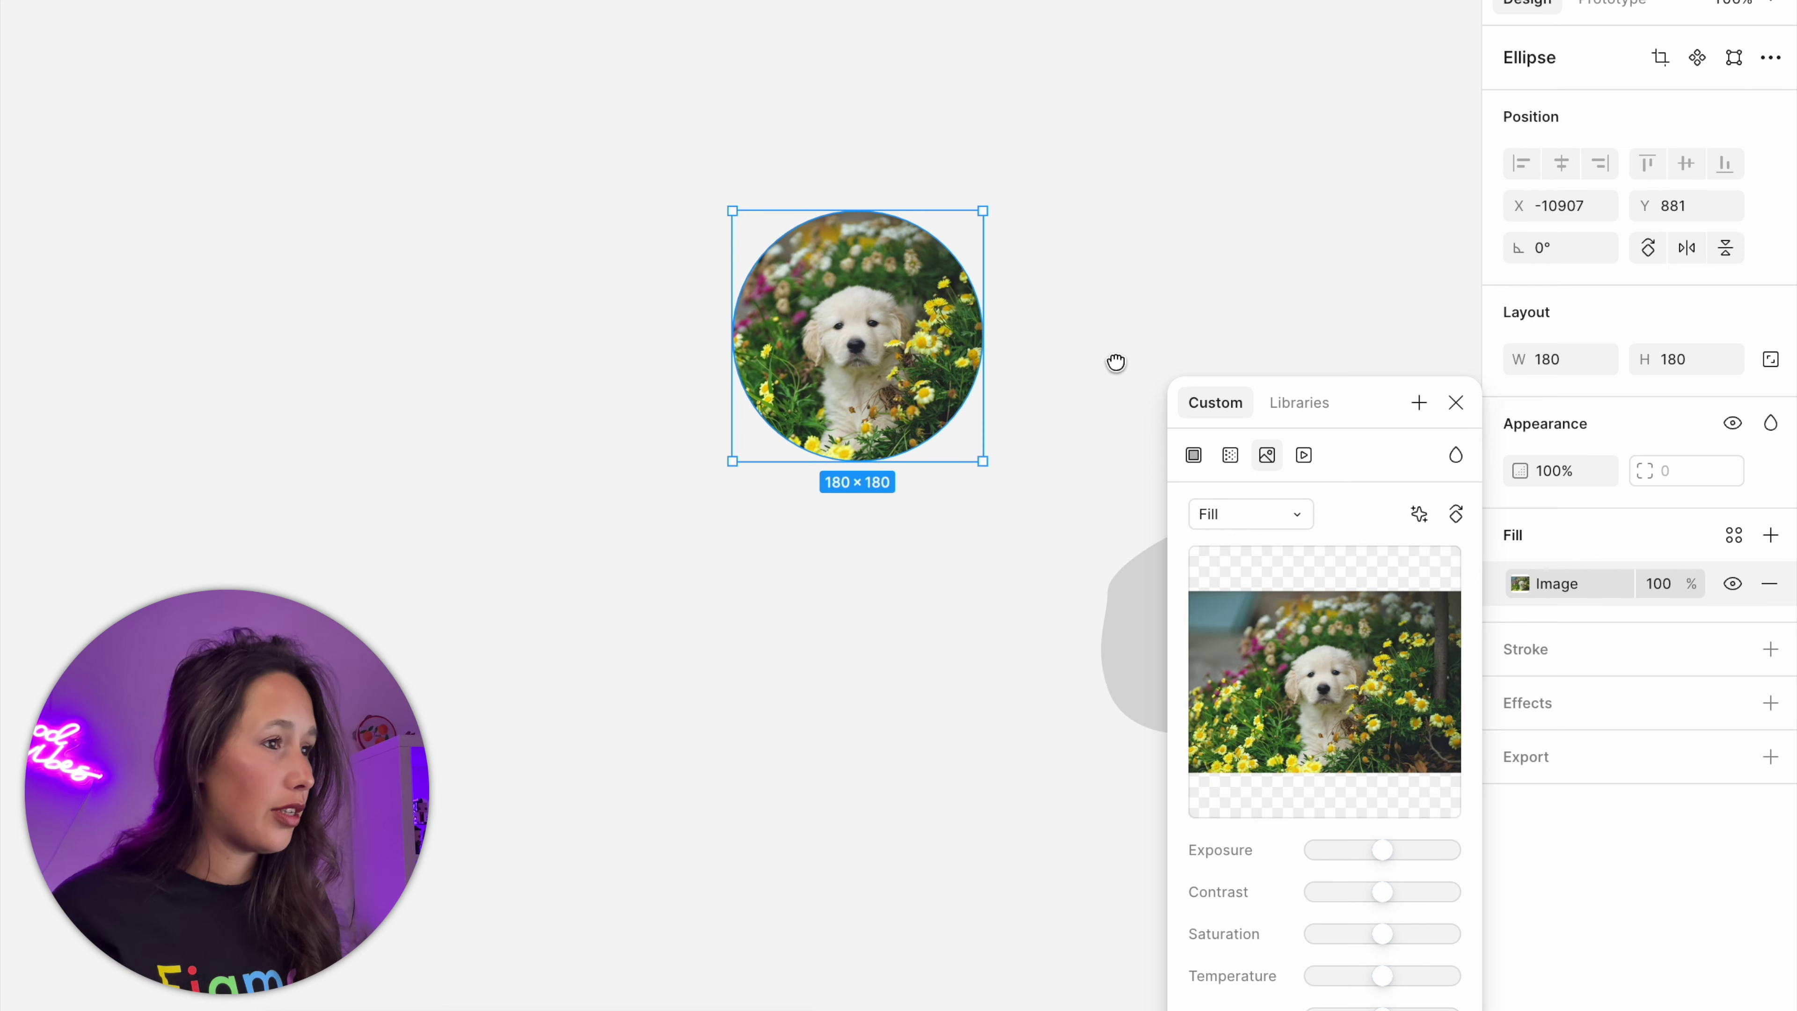
# - Set the circle's image fill mode to Crop and reposition the puppy photo inside the circle
pyautogui.scroll(5, 899, 325)
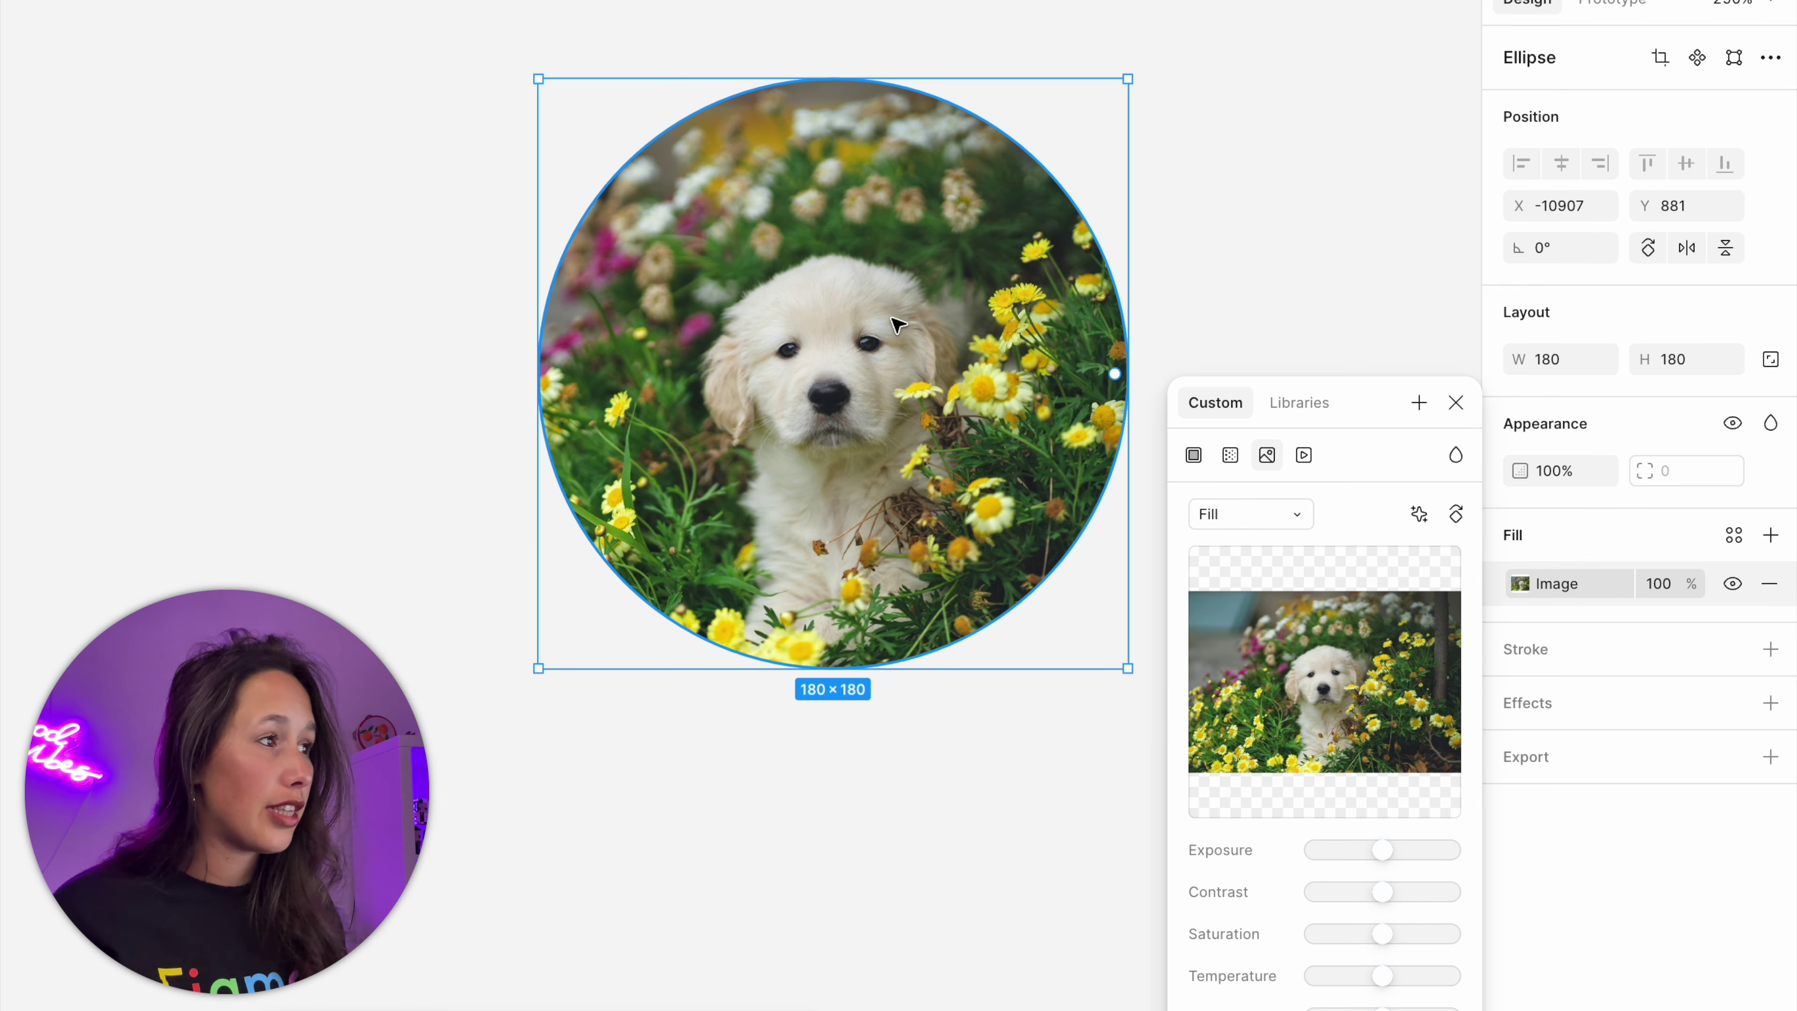
pyautogui.click(1509, 570)
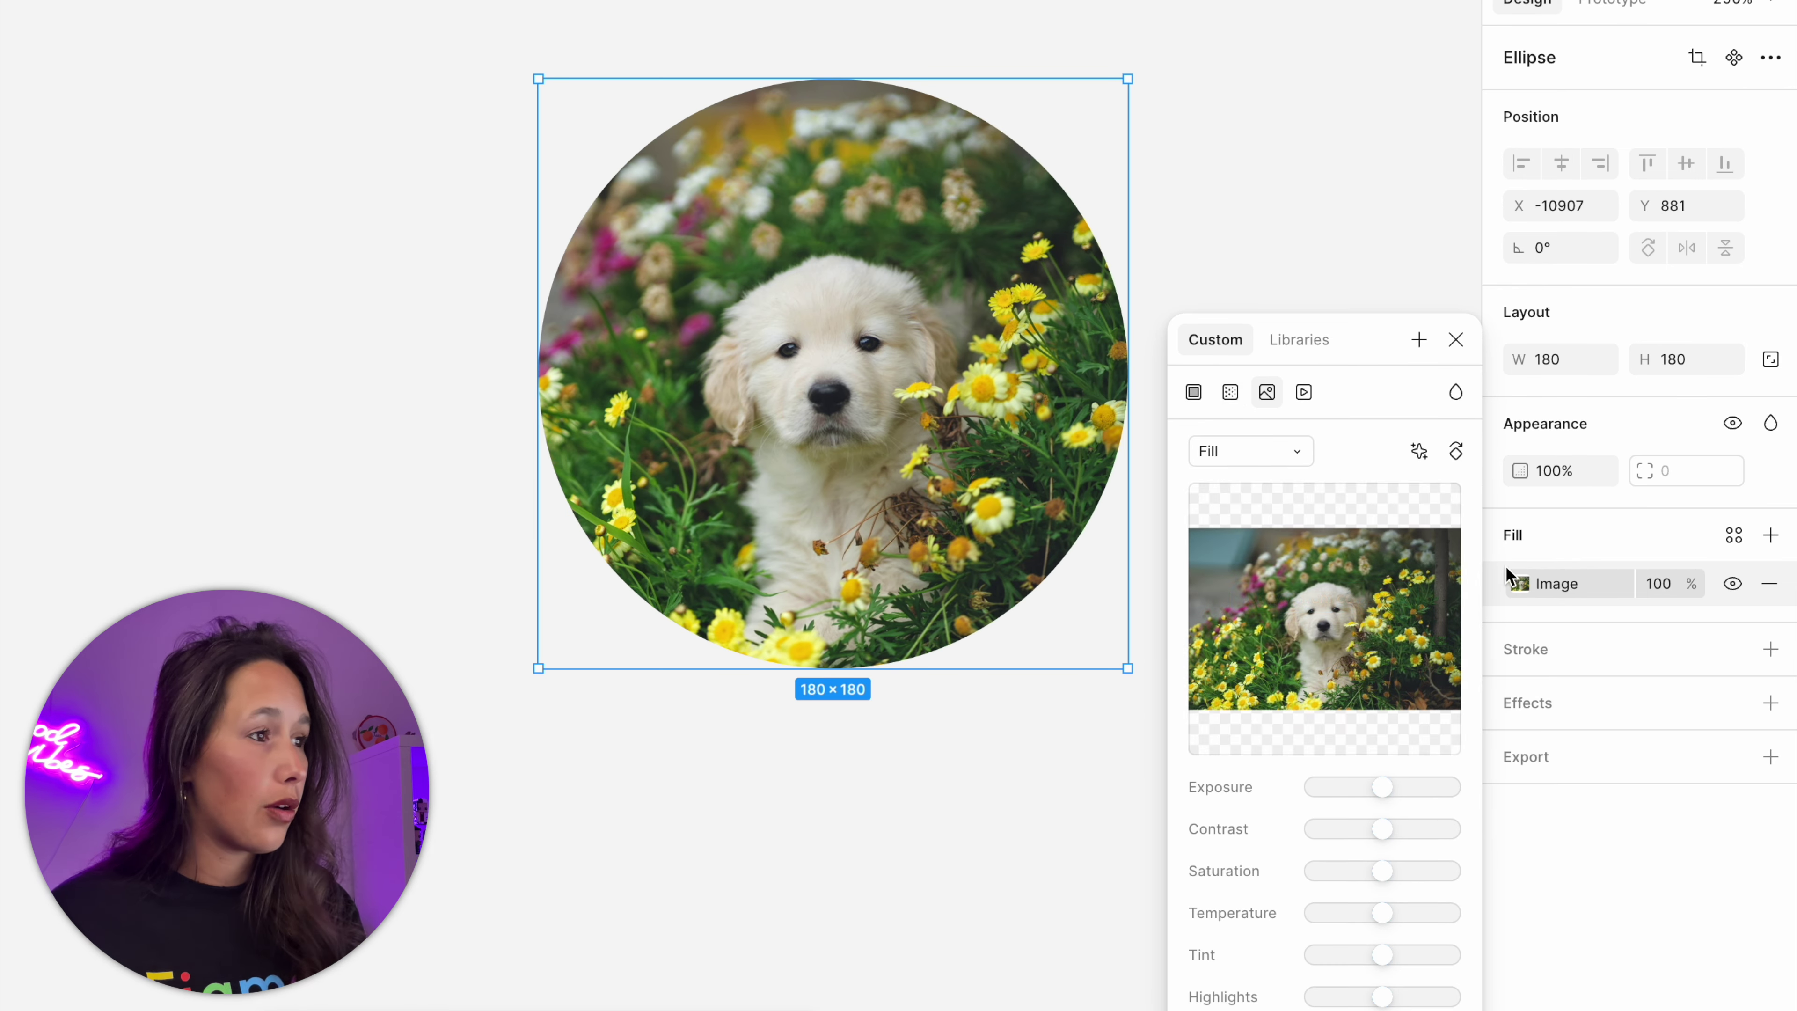
pyautogui.click(1219, 456)
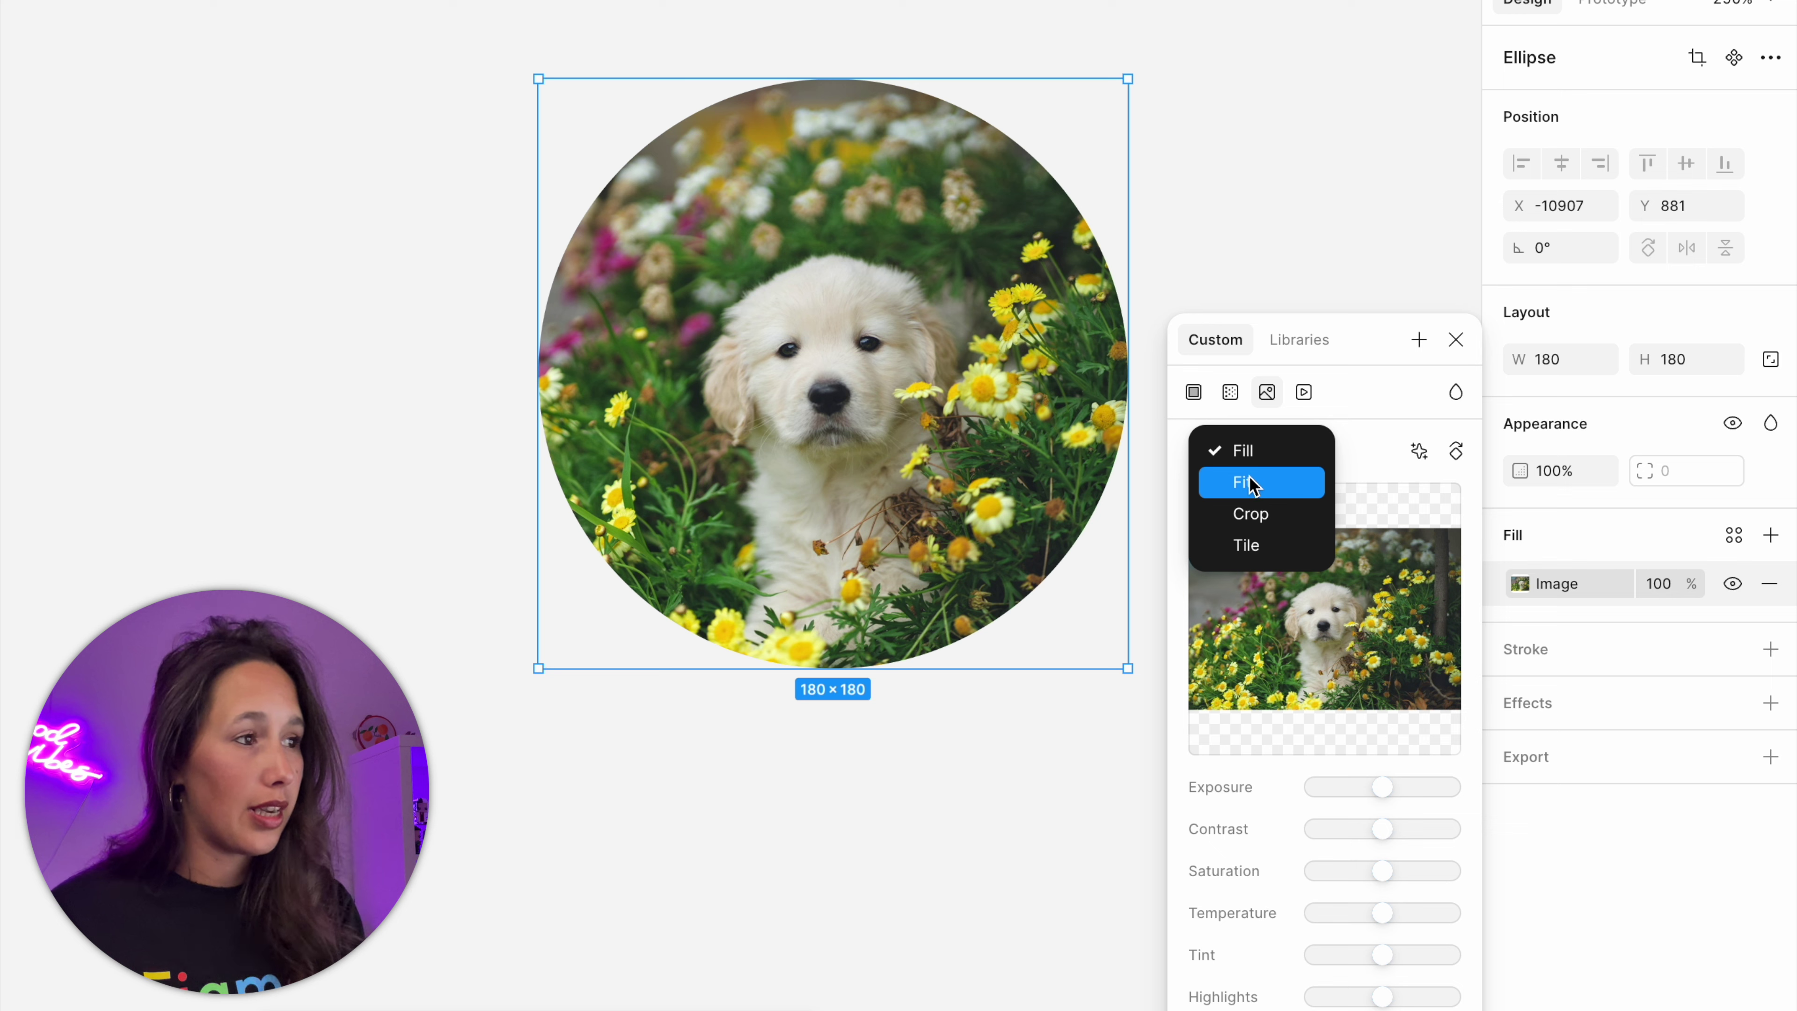
pyautogui.click(1282, 517)
pyautogui.moveTo(934, 318); pyautogui.dragTo(819, 212)
pyautogui.hscroll(3, 819, 232)
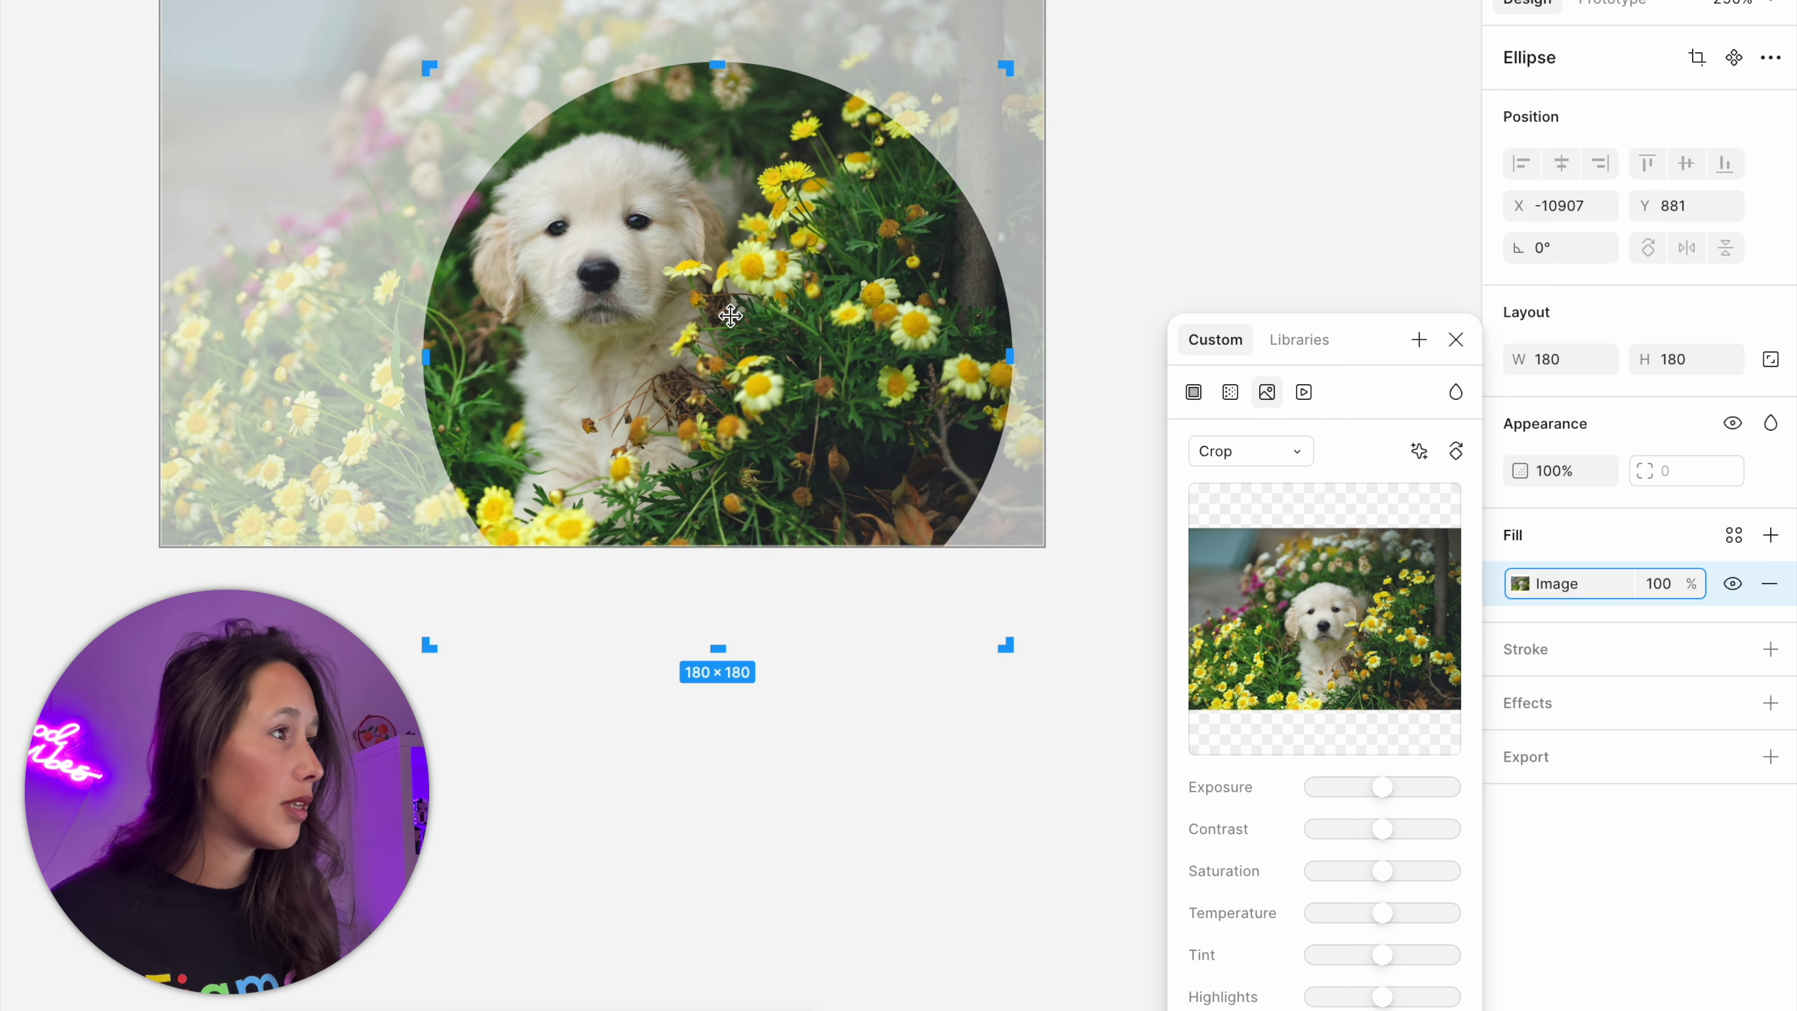
pyautogui.moveTo(745, 354); pyautogui.dragTo(785, 555)
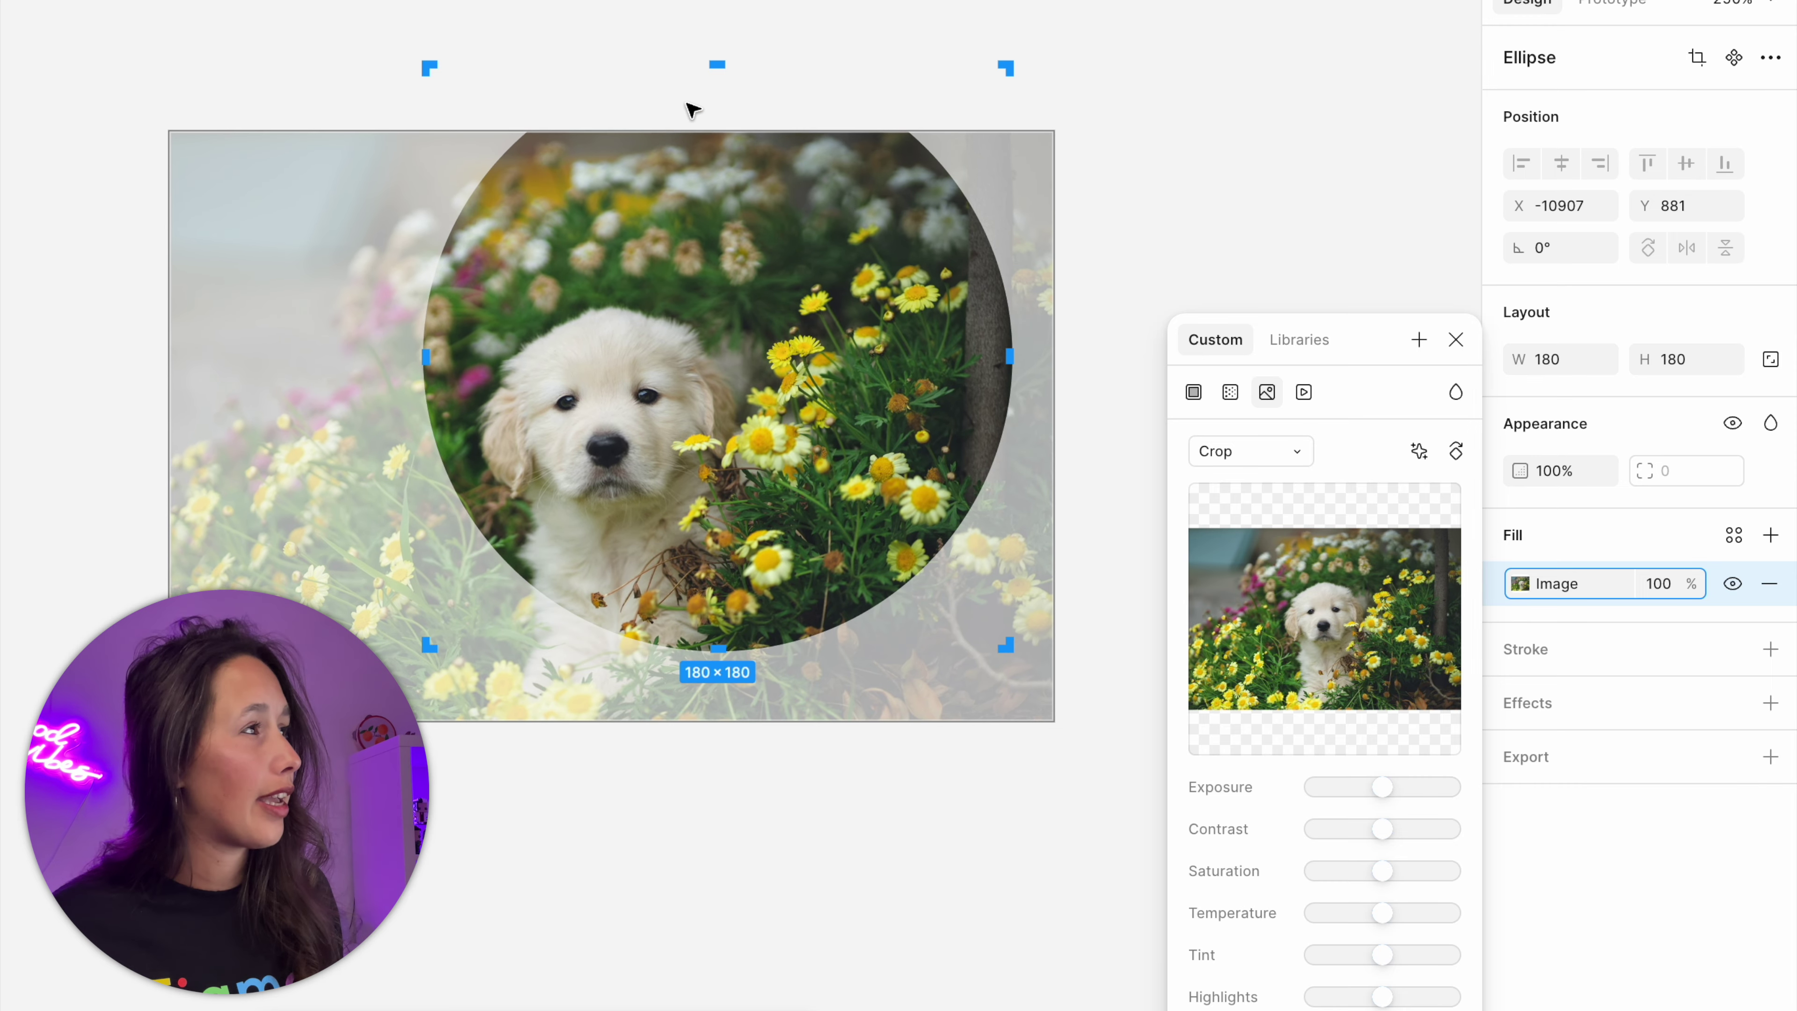
# - Rescale and shift the puppy photo so it covers the whole circle, and leave crop mode
pyautogui.moveTo(1062, 129); pyautogui.dragTo(972, 152)
pyautogui.click(1244, 105)
pyautogui.click(1245, 105)
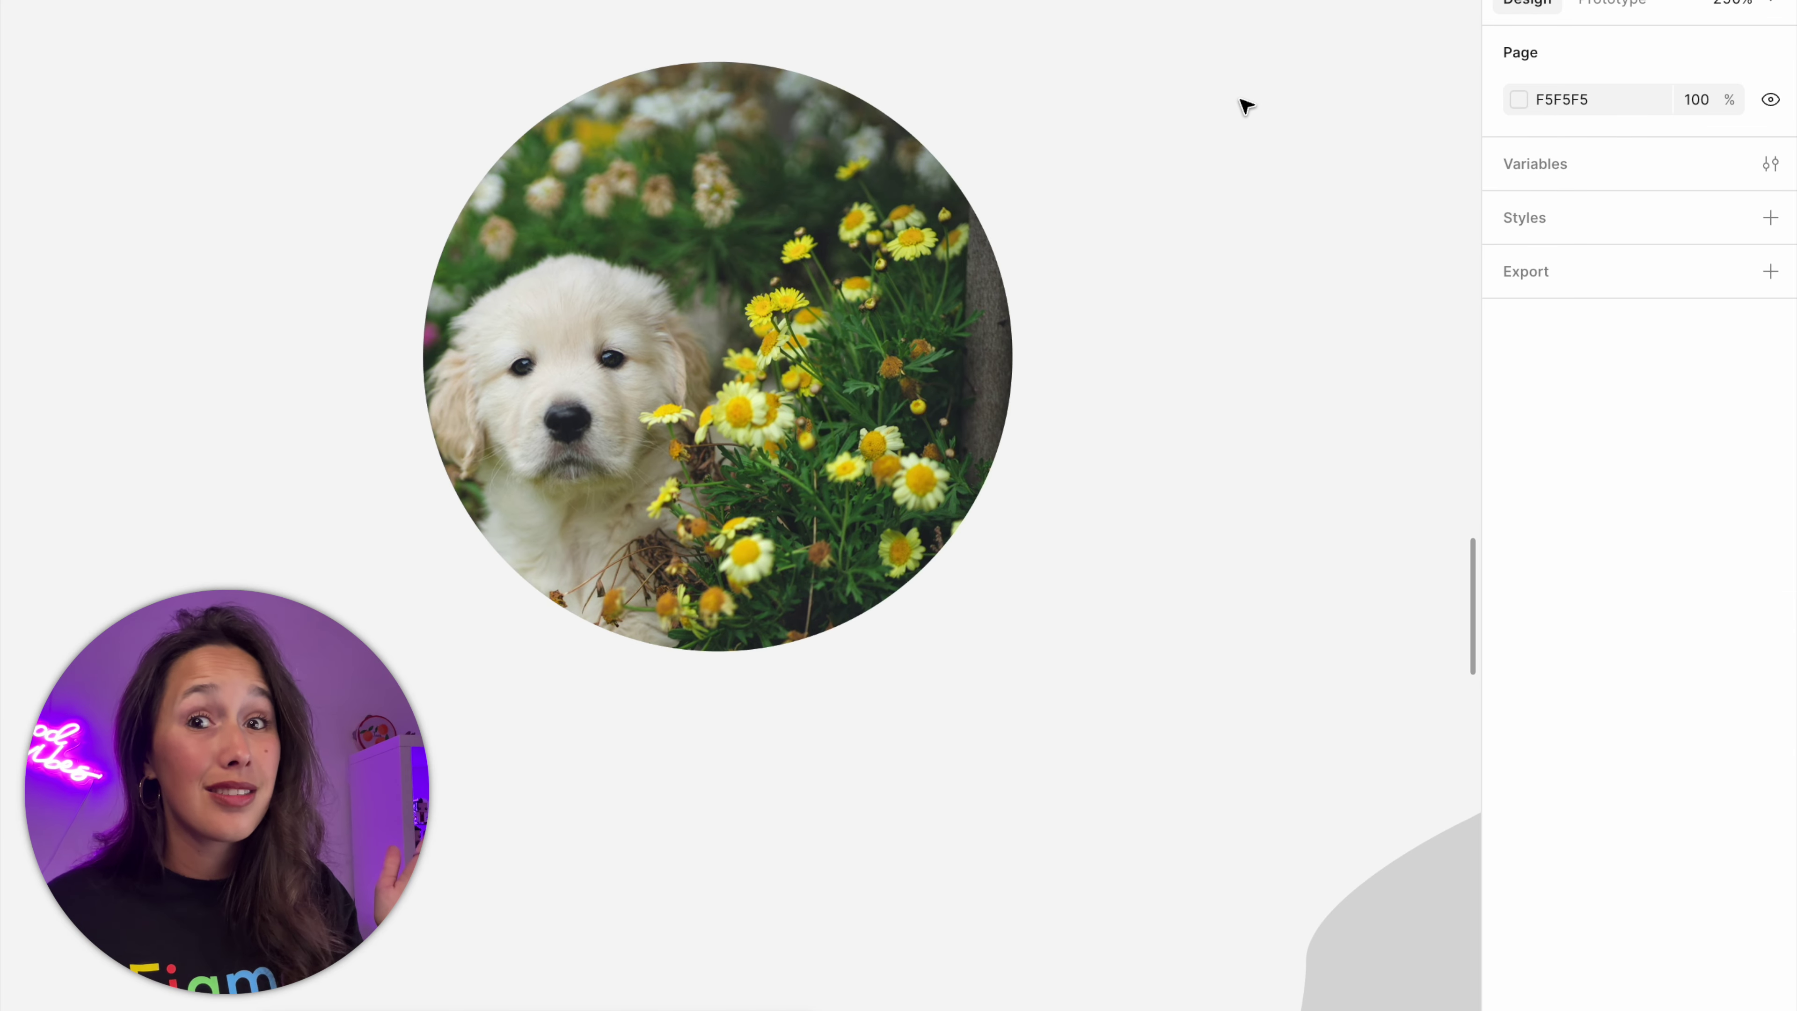
# - Place the image Kitten 2.png into the irregular gray vector shape as its fill
pyautogui.keyDown('ctrl'); pyautogui.scroll(-5, 1246, 114); pyautogui.keyUp('ctrl')
pyautogui.scroll(-3, 1132, 283)
pyautogui.hscroll(5, 1132, 283)
pyautogui.click(1075, 310)
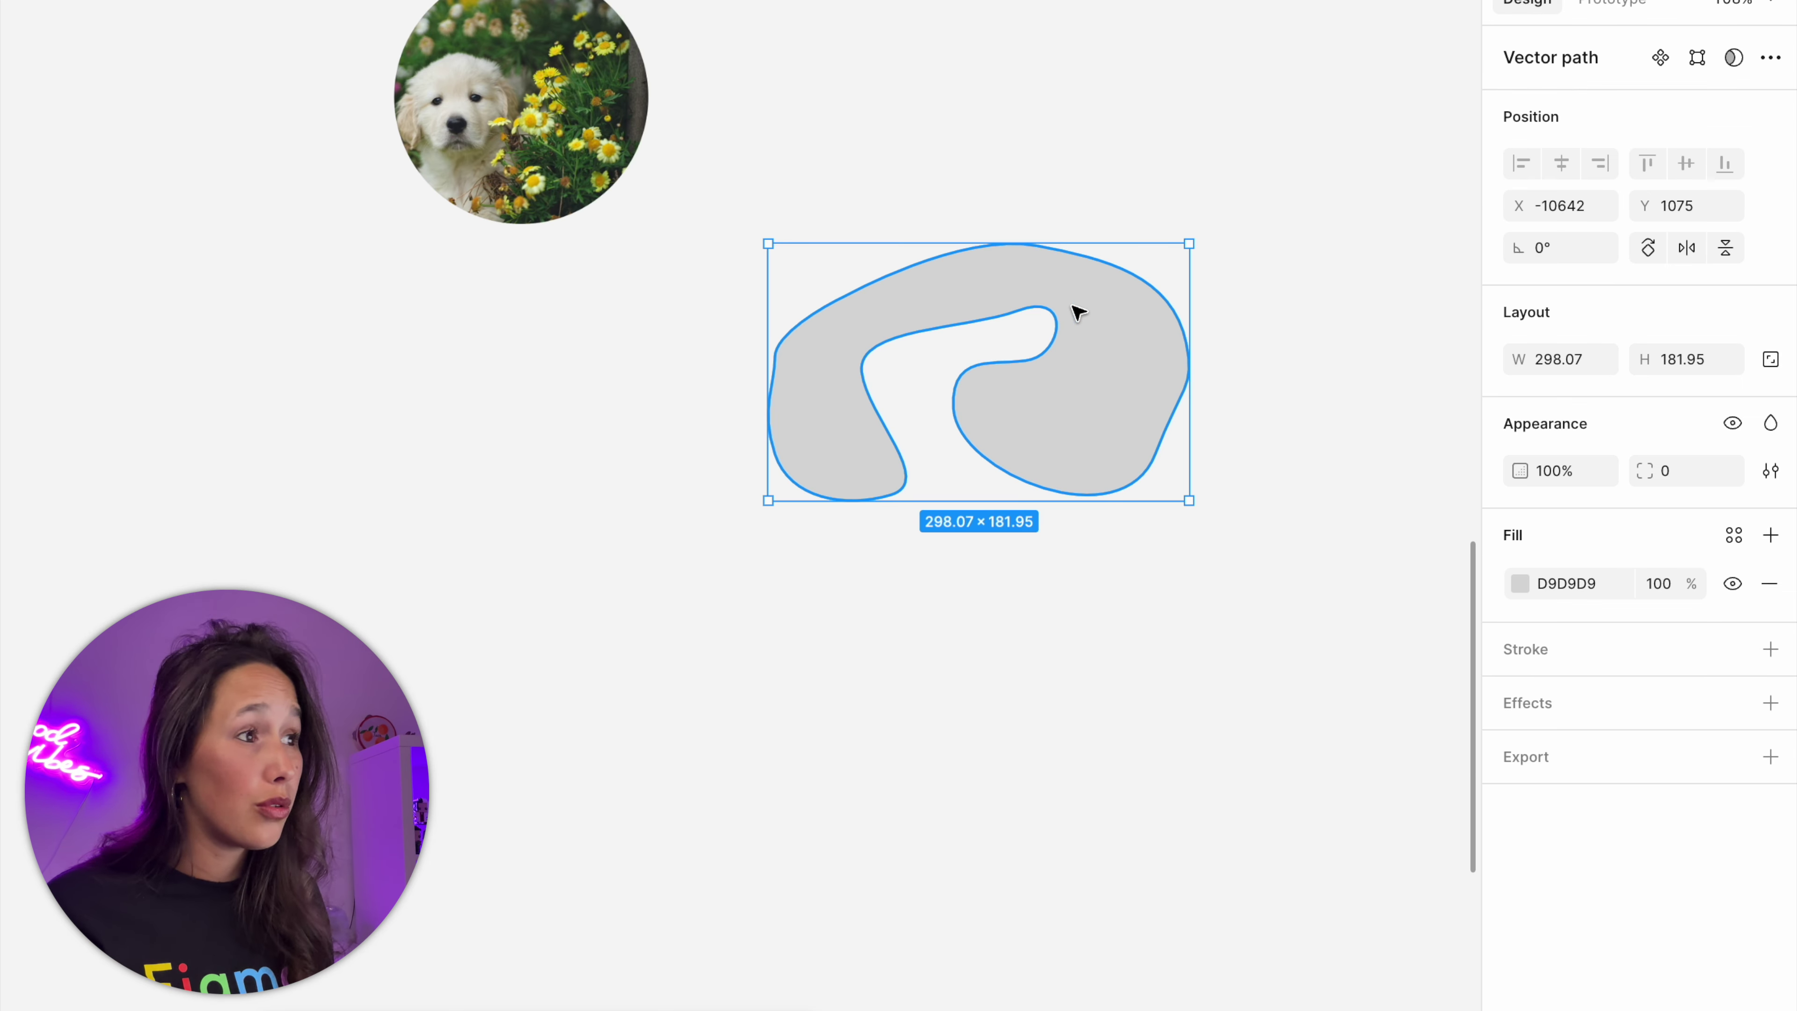
pyautogui.click(1247, 246)
pyautogui.press('super+shift+k')
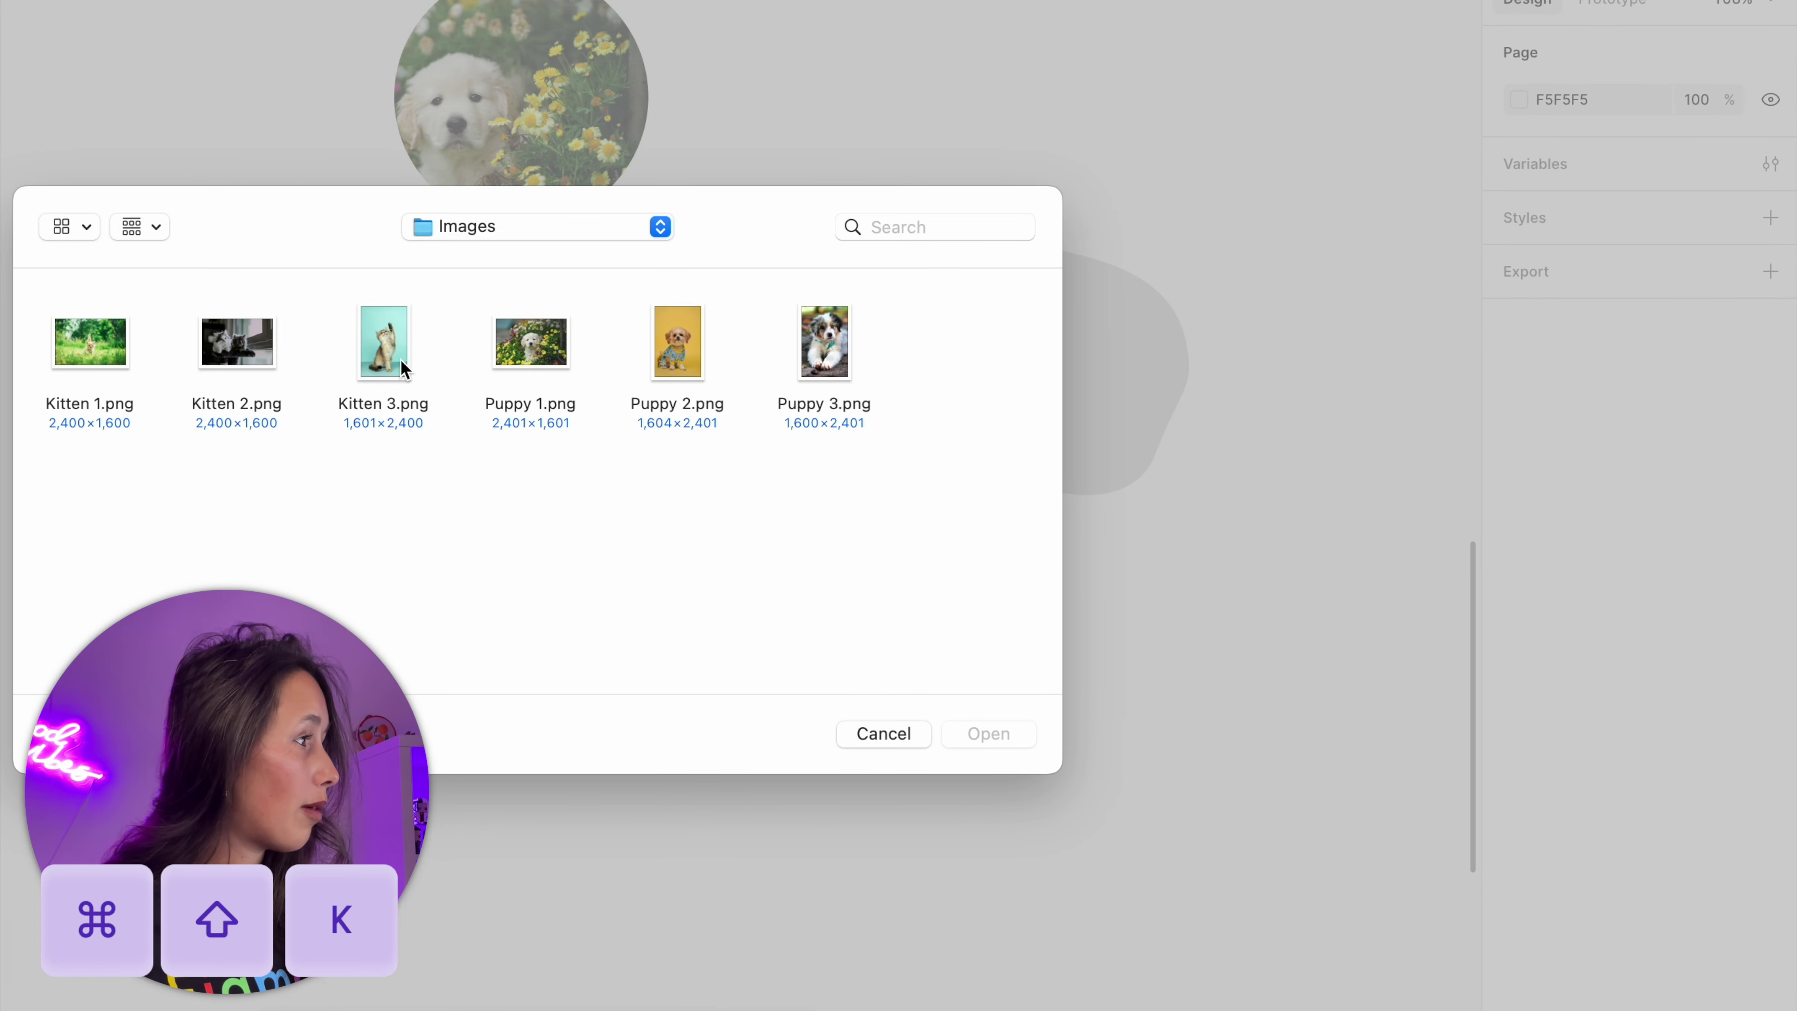
pyautogui.doubleClick(261, 353)
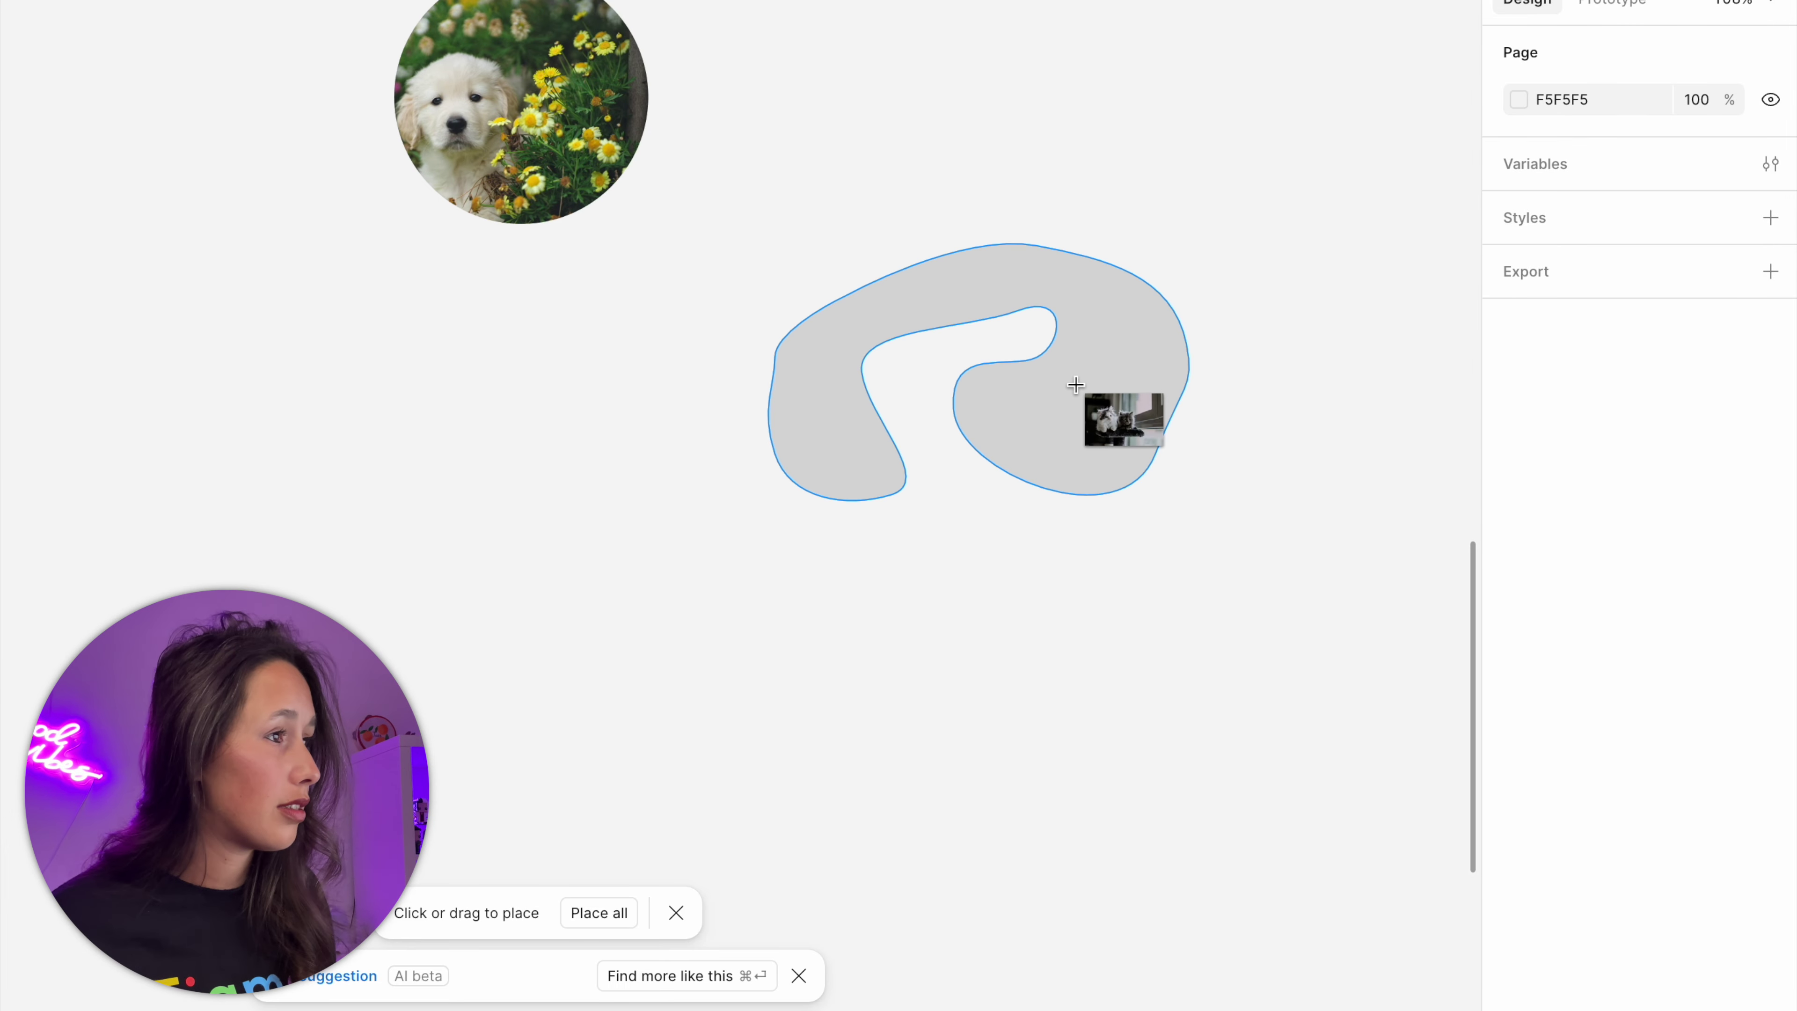
pyautogui.click(1084, 391)
pyautogui.keyDown('ctrl'); pyautogui.scroll(5, 1084, 391); pyautogui.keyUp('ctrl')
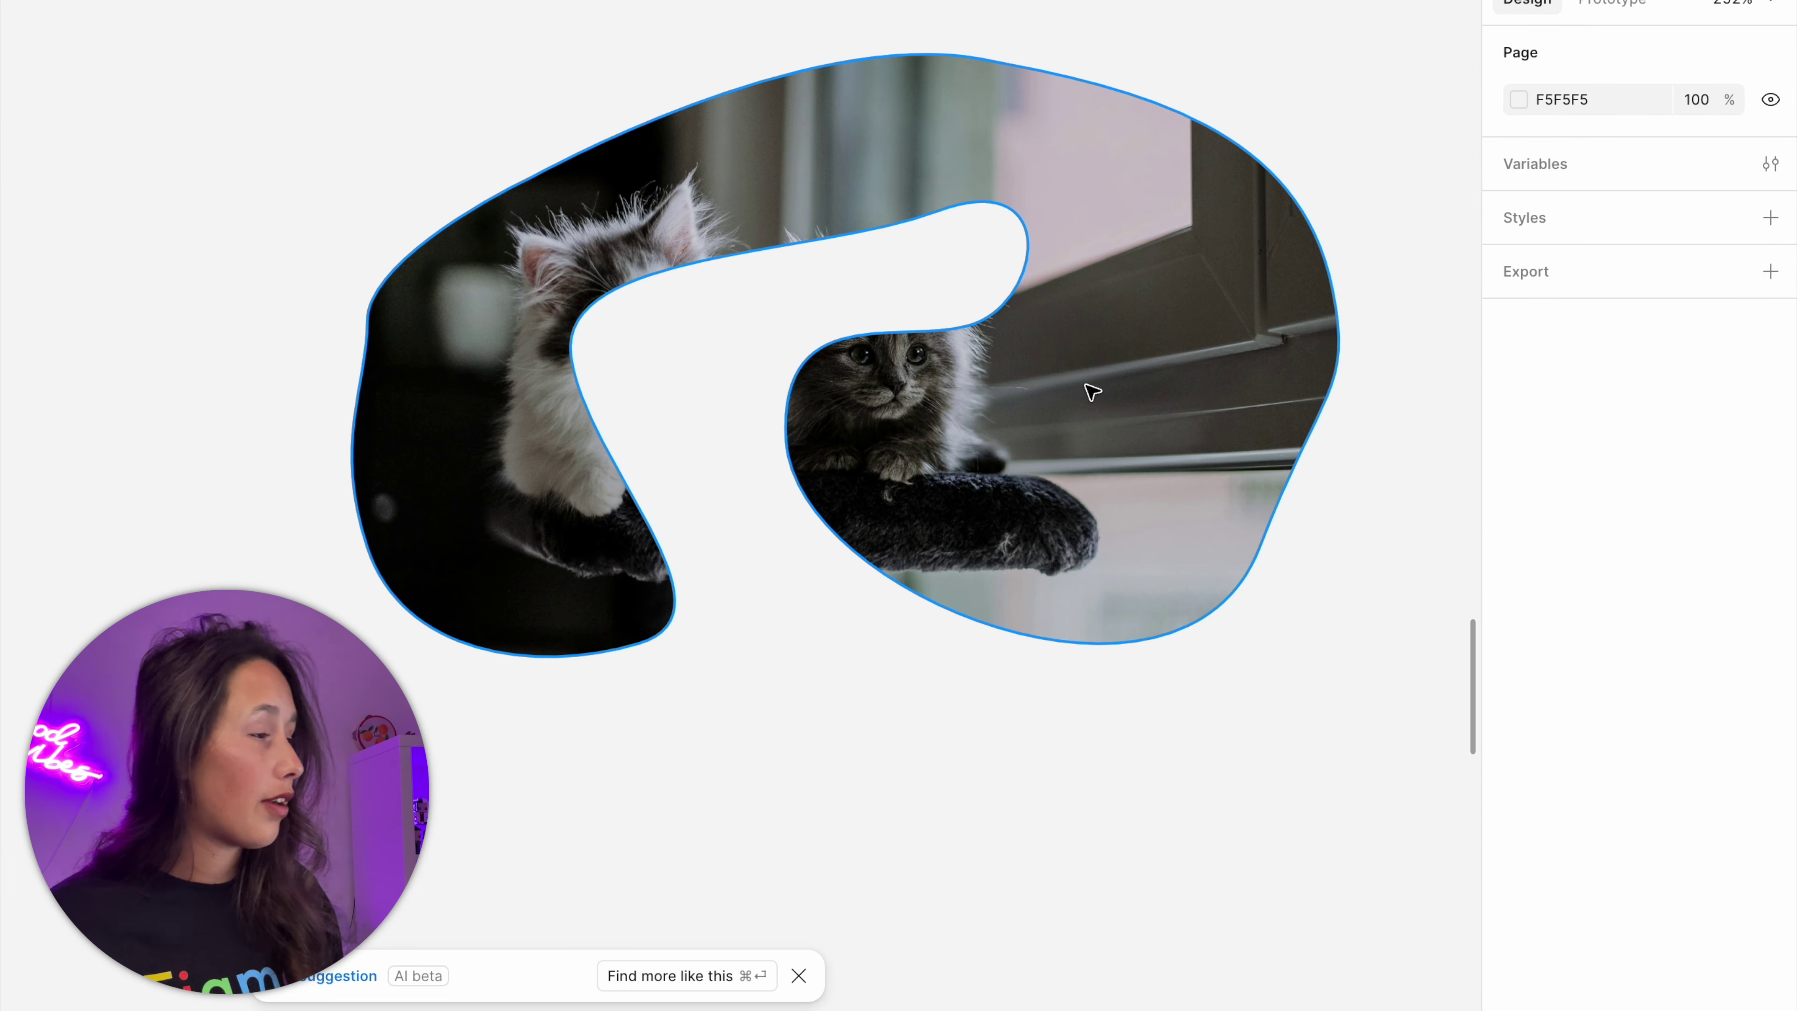
pyautogui.doubleClick(1089, 394)
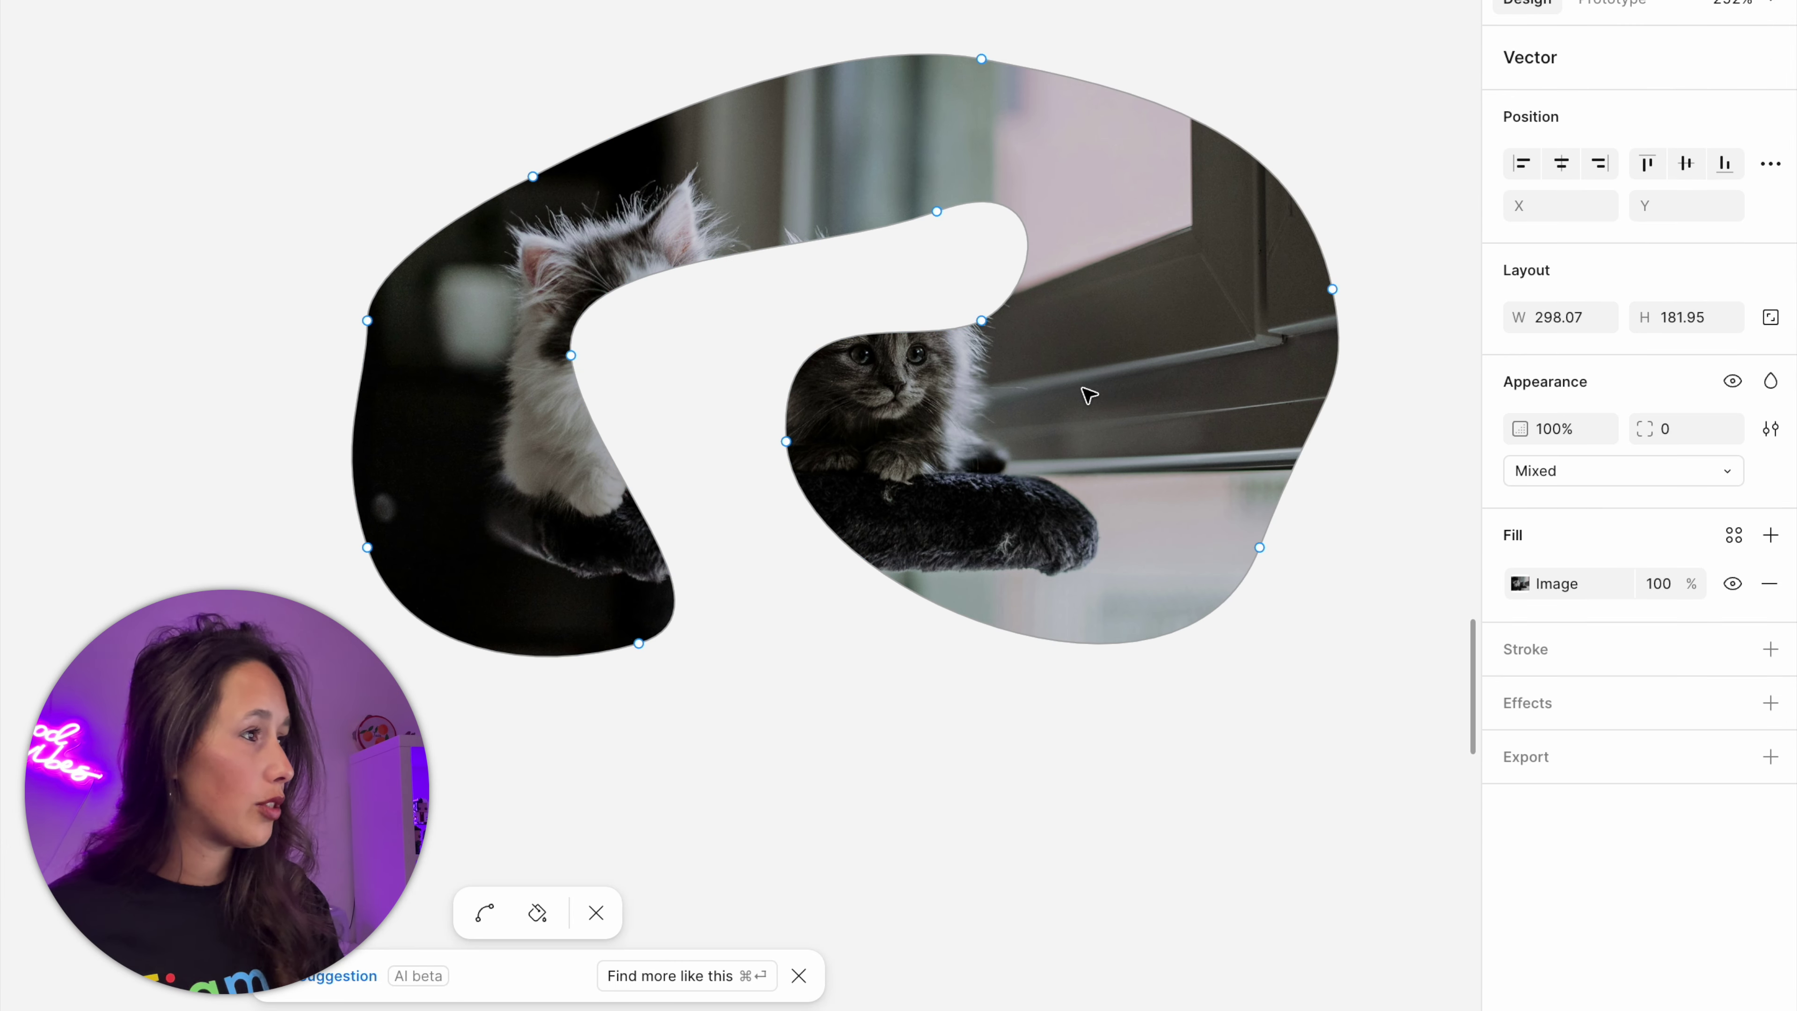
pyautogui.press('Escape')
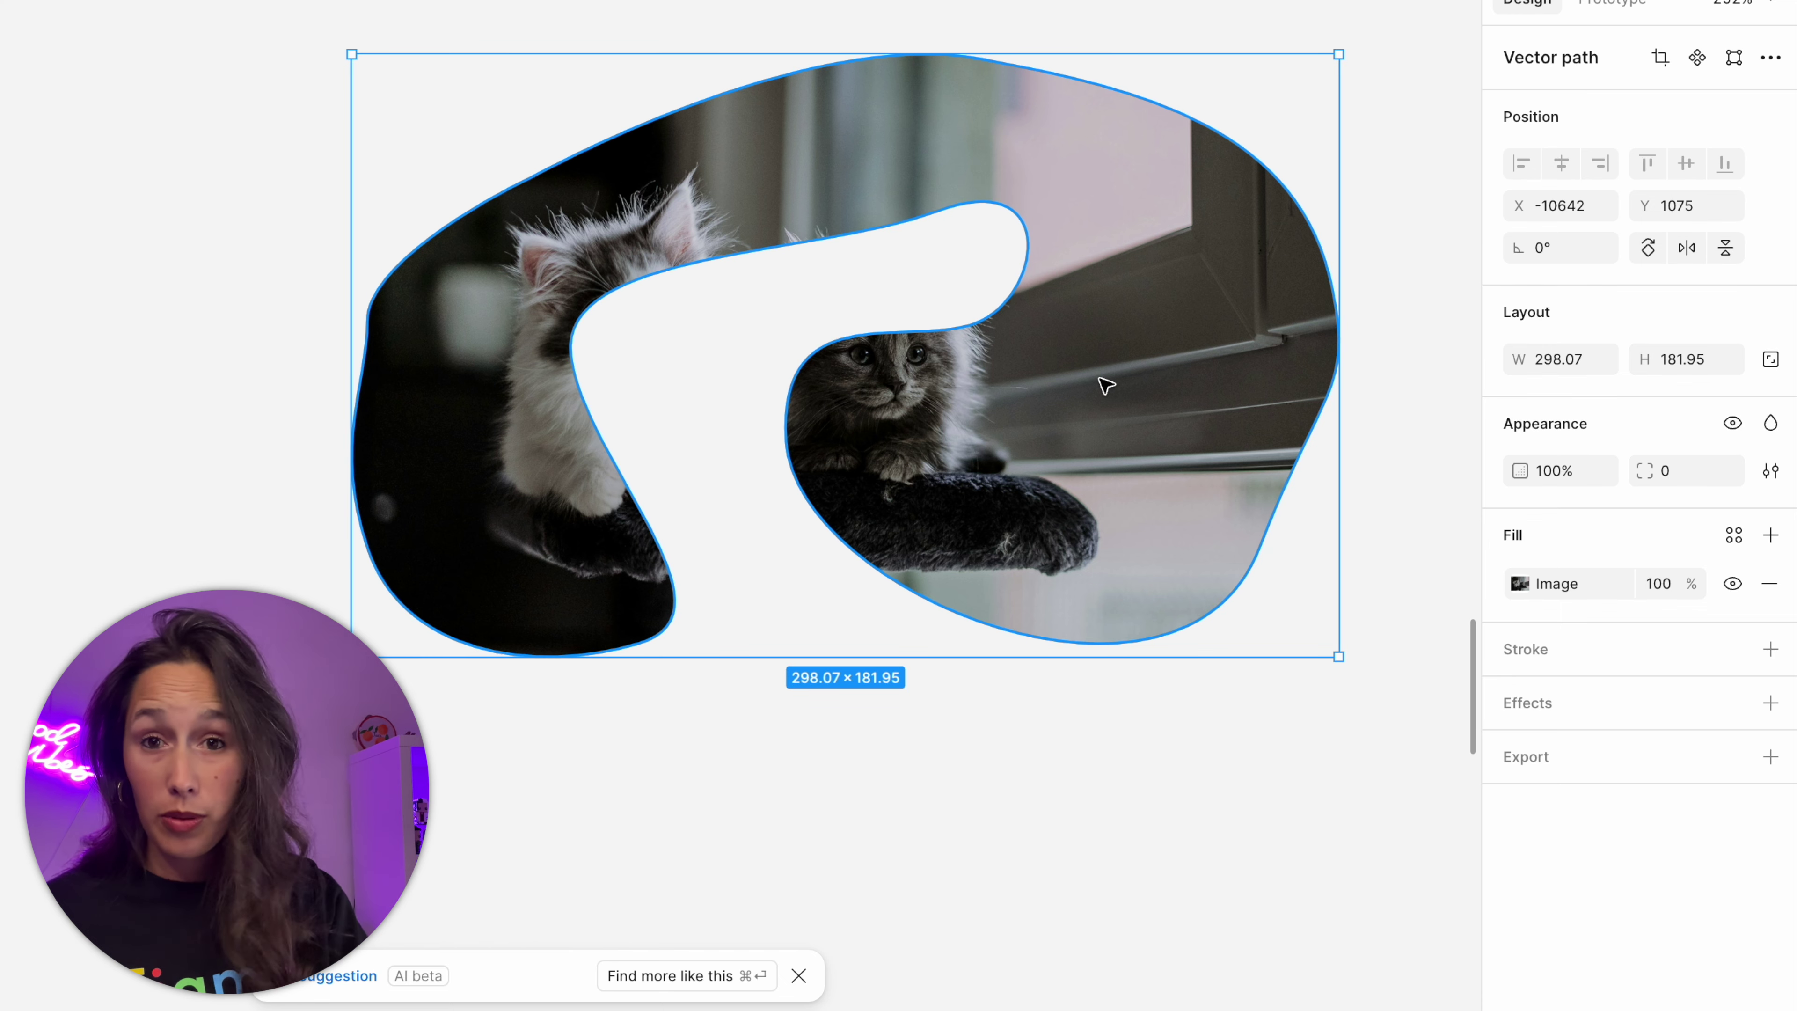
pyautogui.doubleClick(1106, 385)
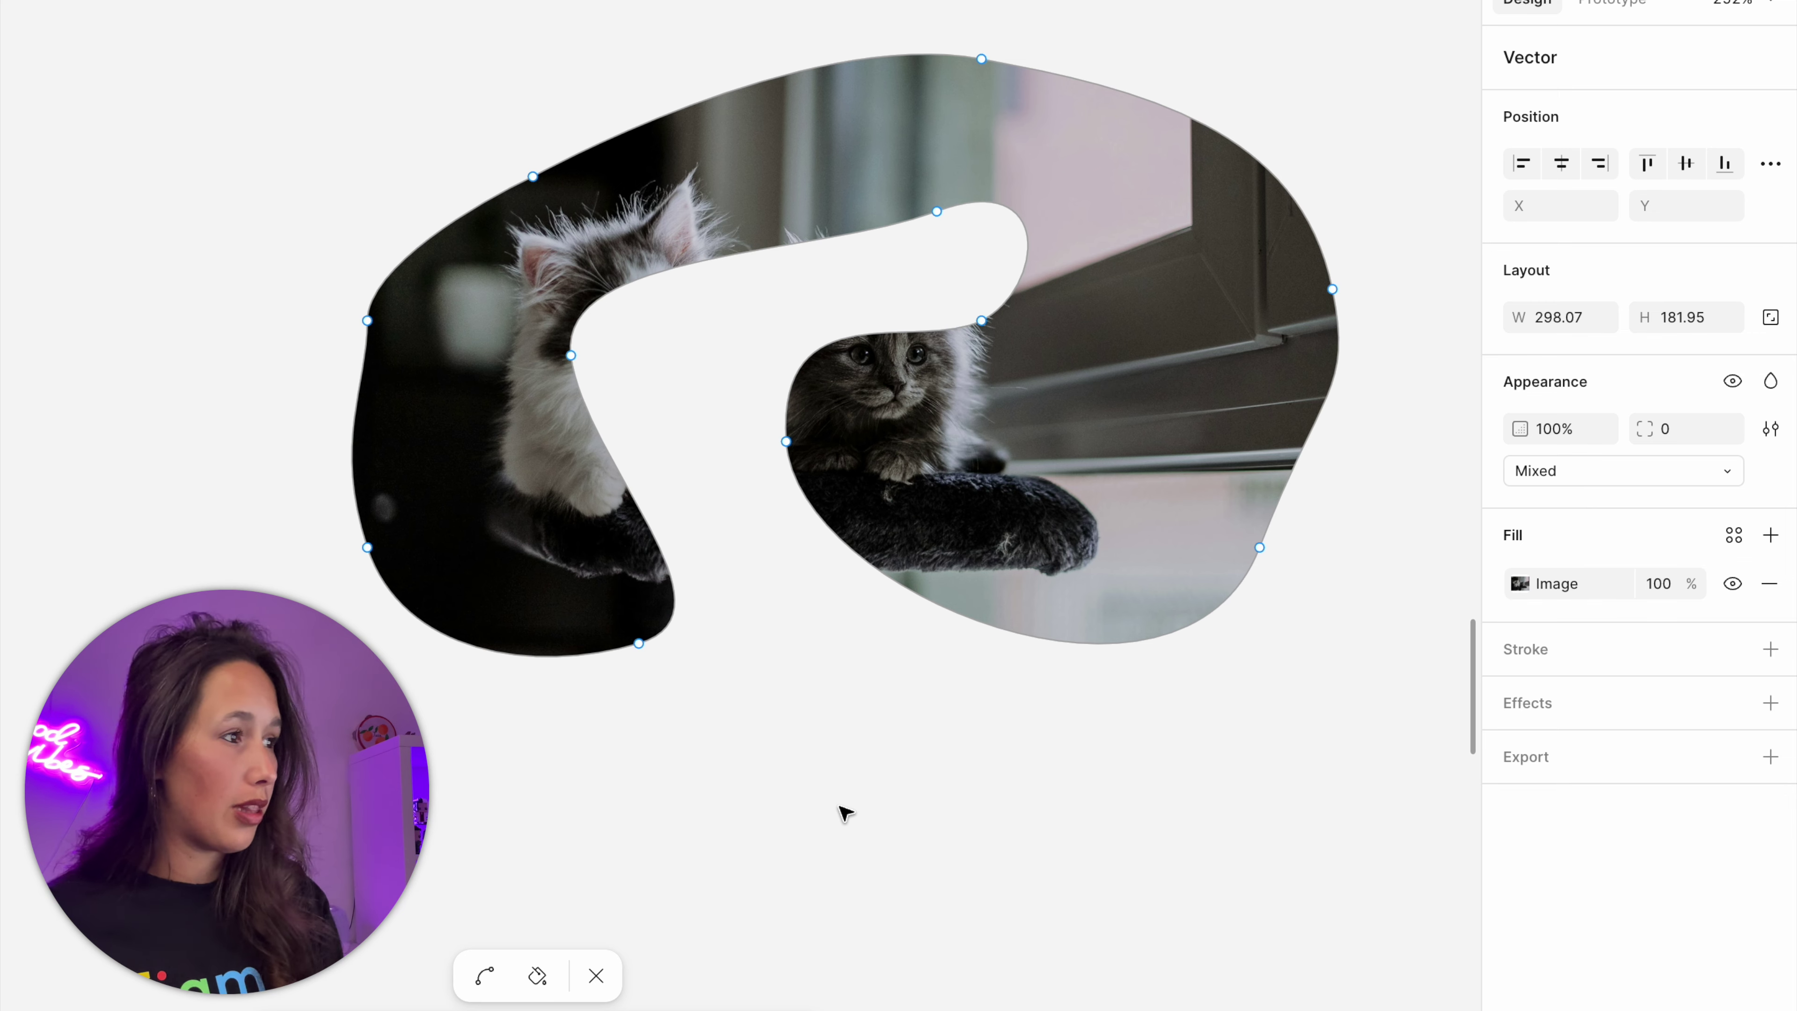
pyautogui.press('Escape')
pyautogui.press('Escape')
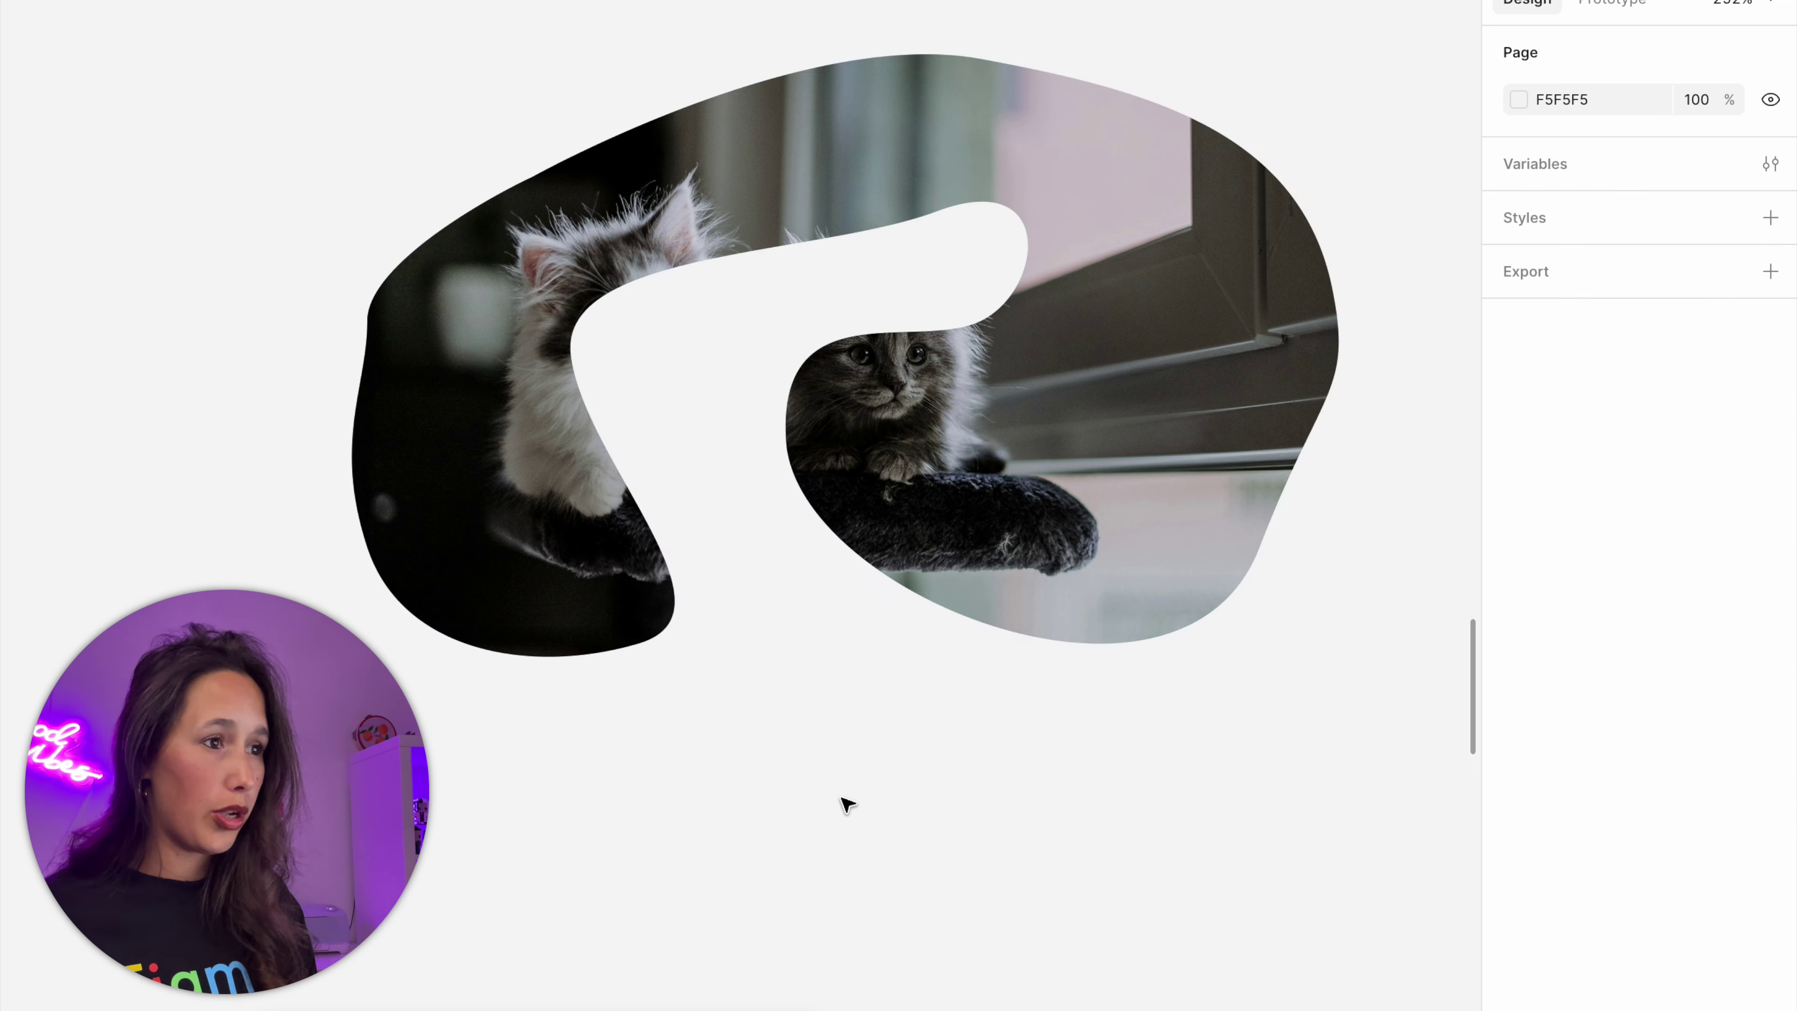
# - Crop the vector shape's image fill, enlarging and shifting the photo so both kittens show inside the shape, and leave crop mode
pyautogui.keyDown('alt'); pyautogui.doubleClick(1087, 509); pyautogui.keyUp('alt')
pyautogui.hscroll(3, 1043, 401)
pyautogui.moveTo(680, 367); pyautogui.dragTo(645, 424)
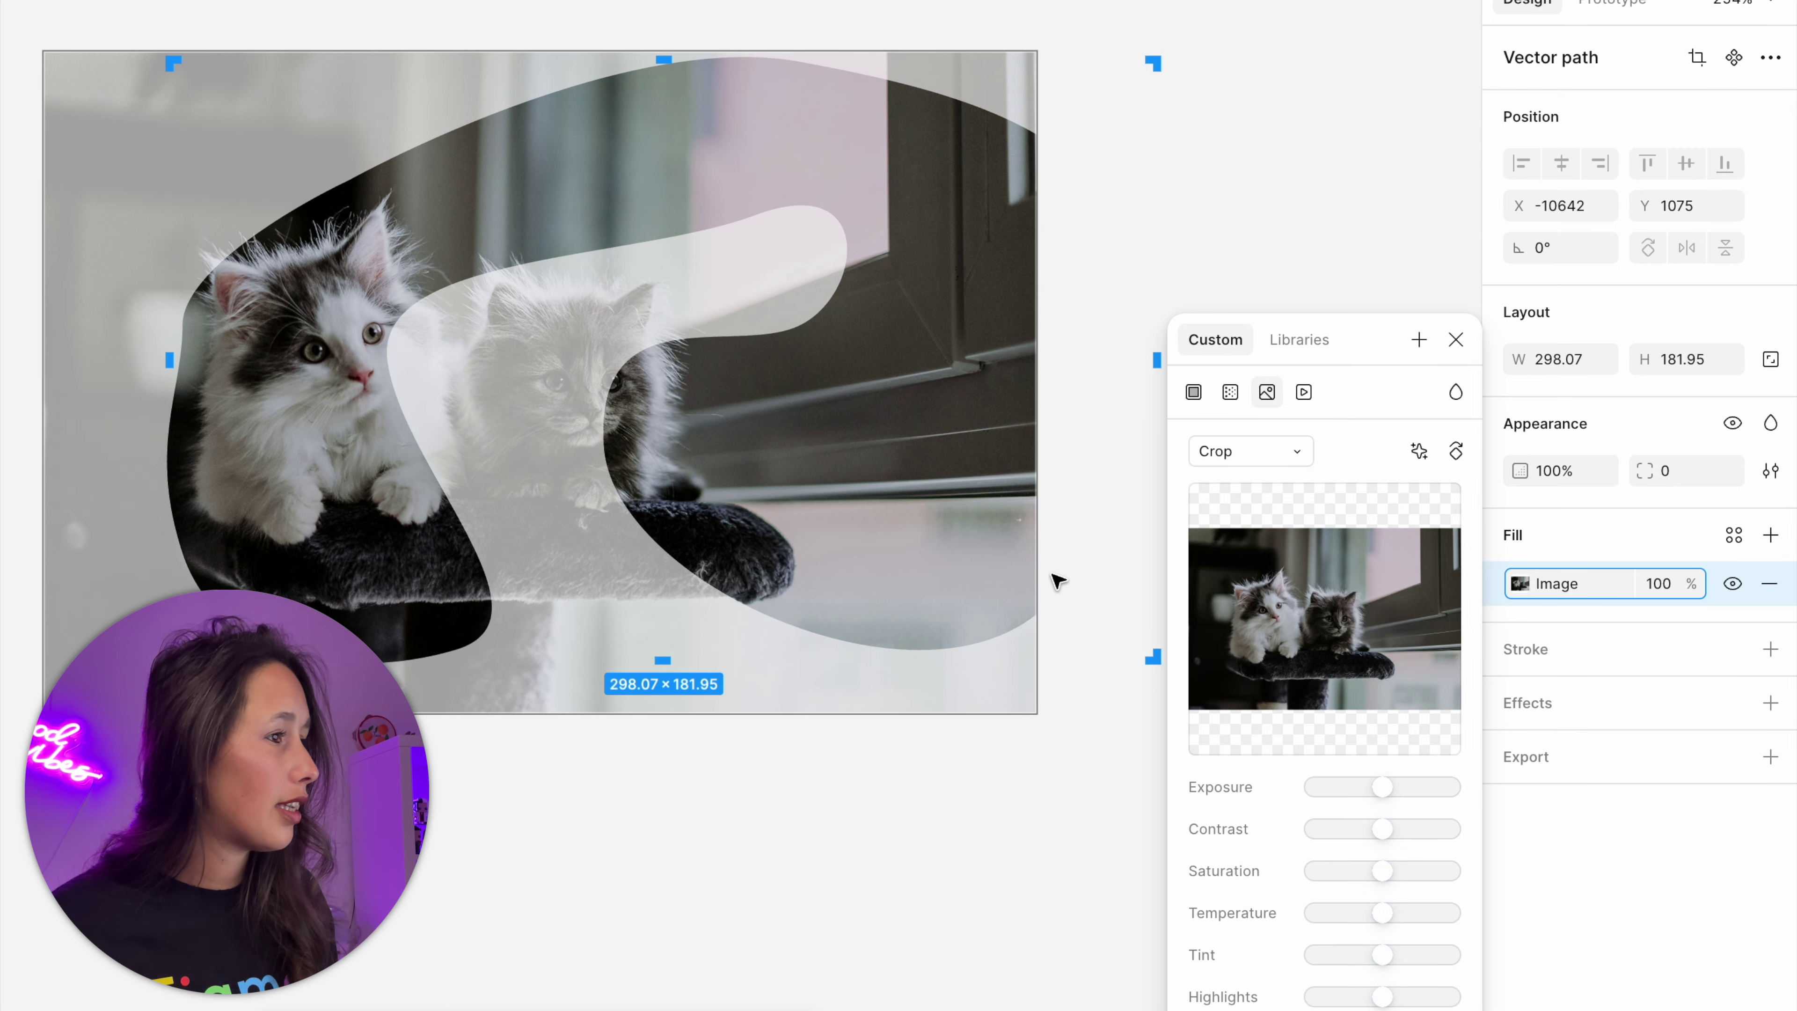
pyautogui.scroll(-3, 1084, 514)
pyautogui.moveTo(778, 640); pyautogui.dragTo(1103, 815)
pyautogui.moveTo(938, 848); pyautogui.dragTo(879, 847)
pyautogui.click(869, 866)
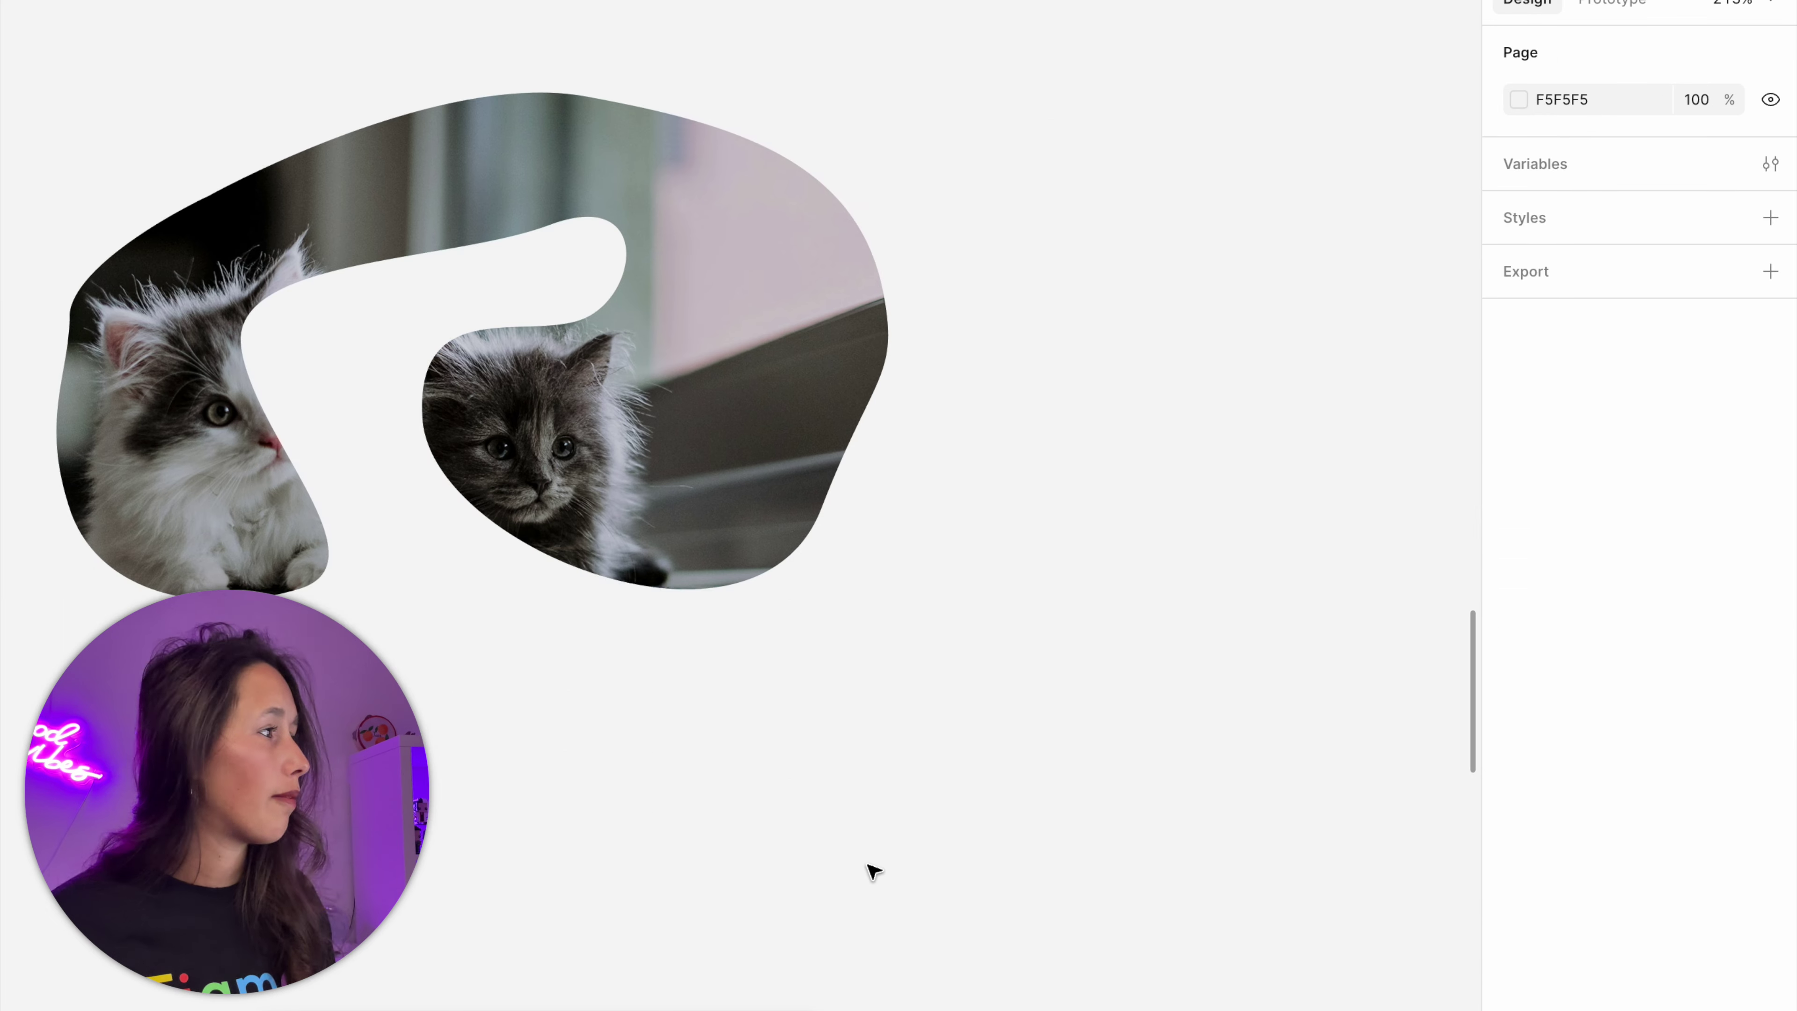
# - Move the gray circle closer to the square kitten image and enlarge it to 170 × 170
pyautogui.hscroll(-5, 902, 846)
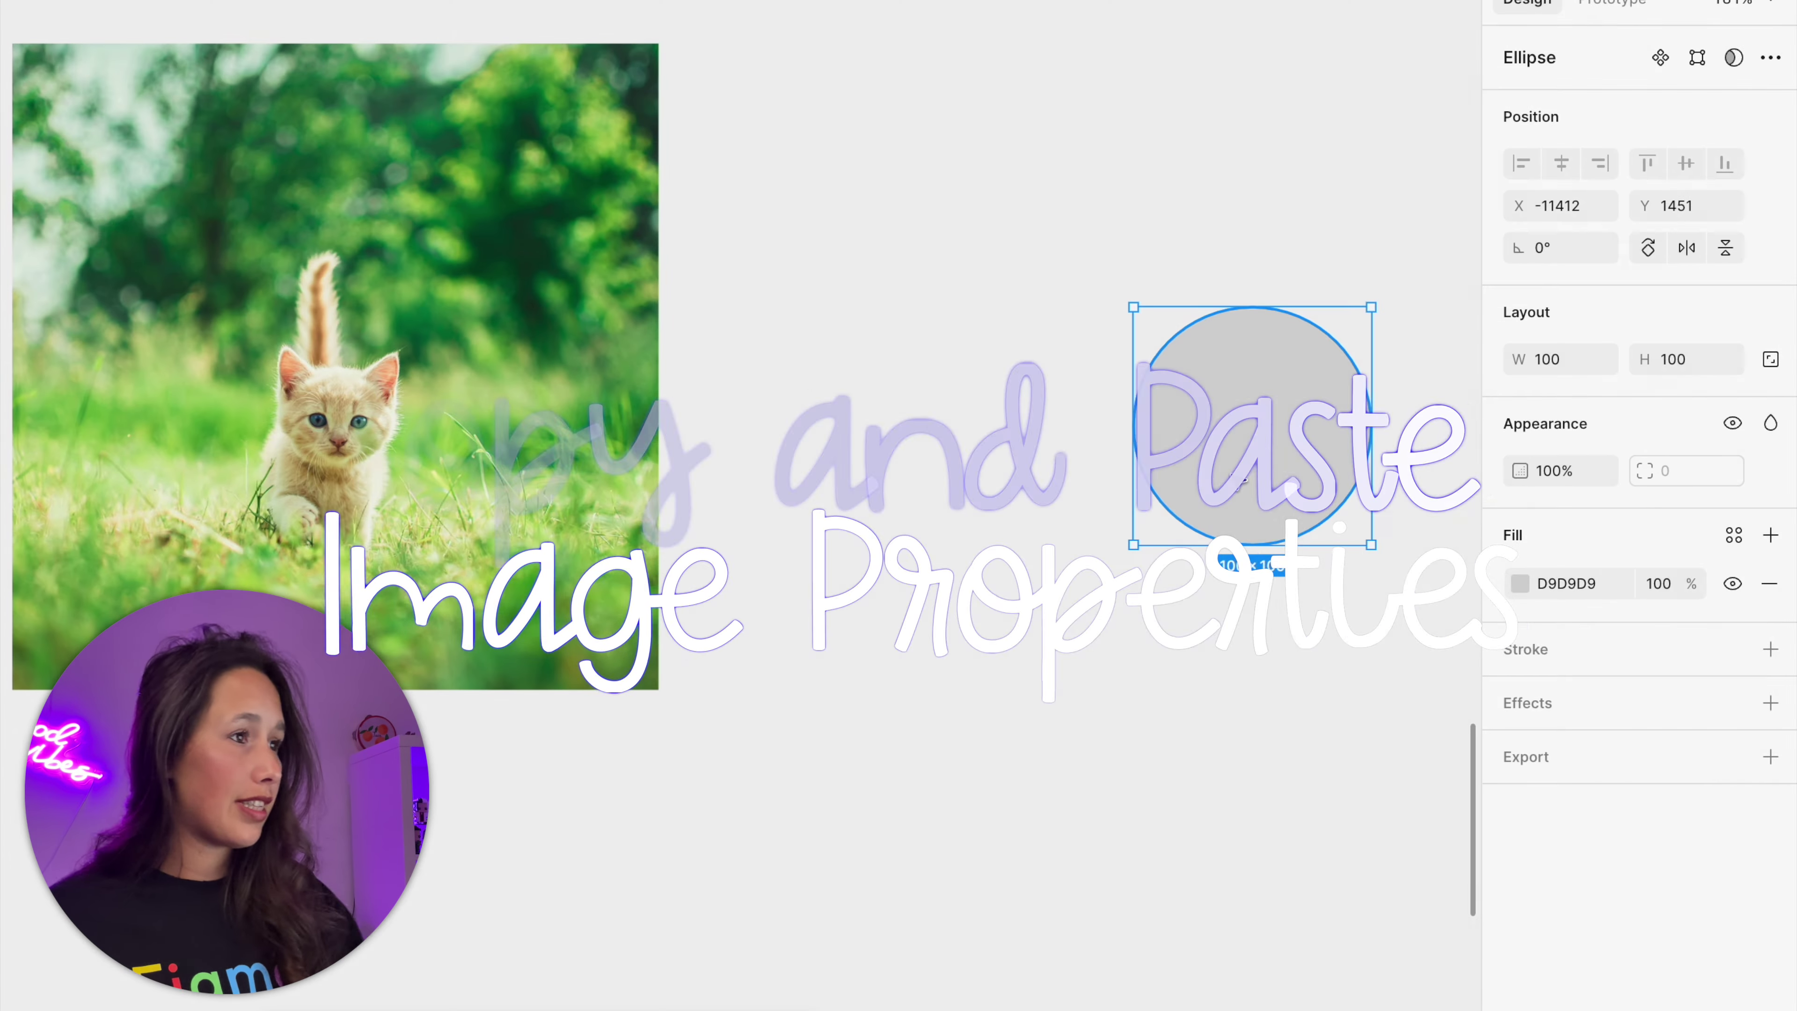
pyautogui.moveTo(1235, 478); pyautogui.dragTo(948, 455)
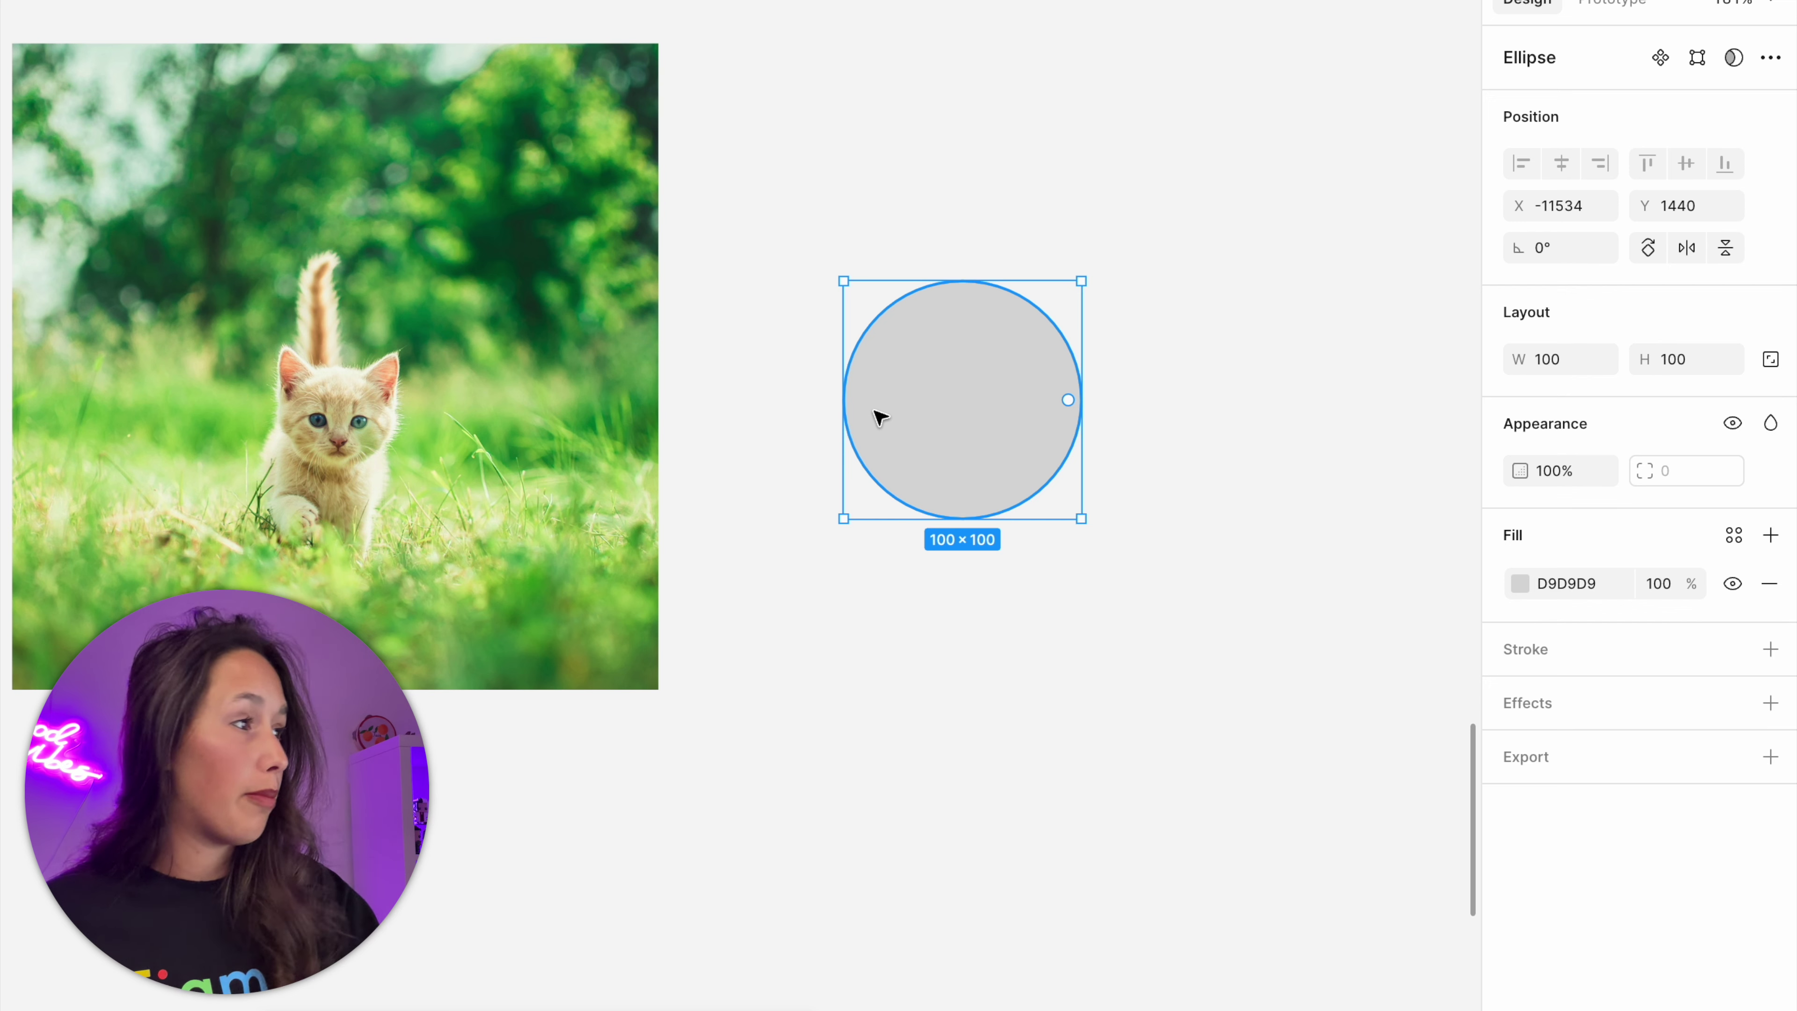
pyautogui.click(573, 433)
pyautogui.click(711, 401)
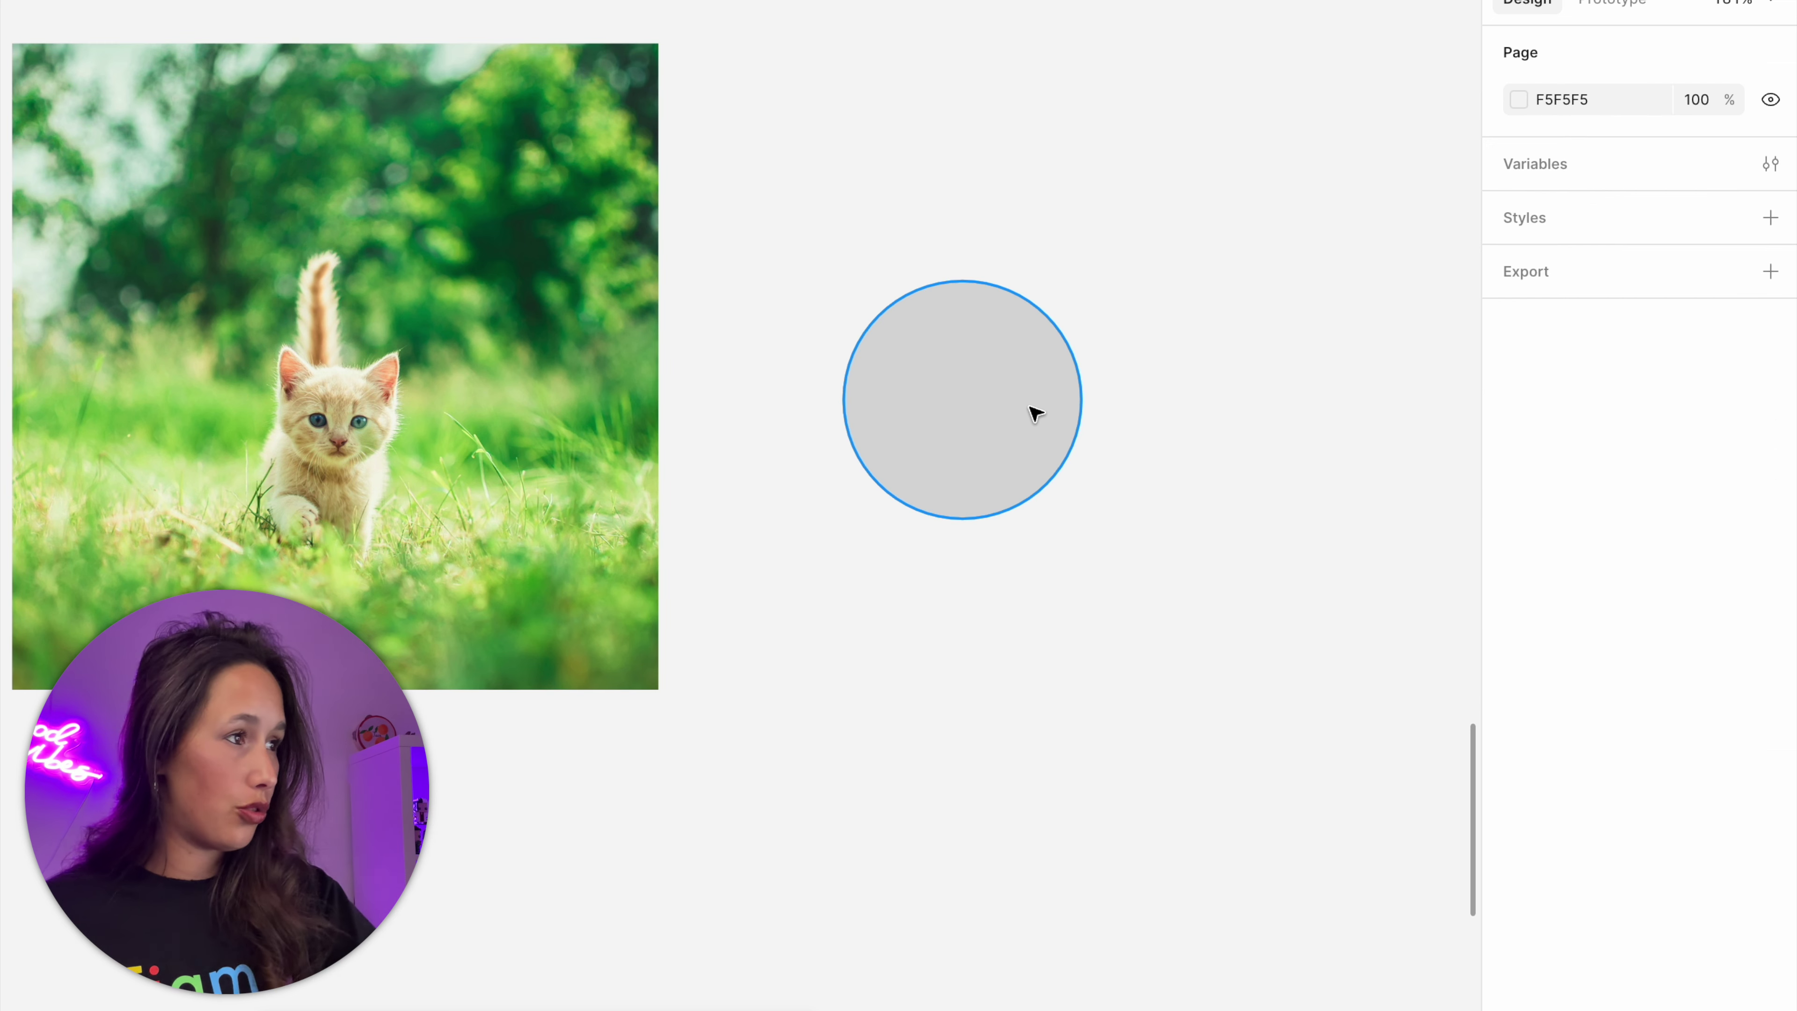
pyautogui.click(1041, 409)
pyautogui.moveTo(1082, 282); pyautogui.dragTo(1249, 114)
pyautogui.click(1312, 406)
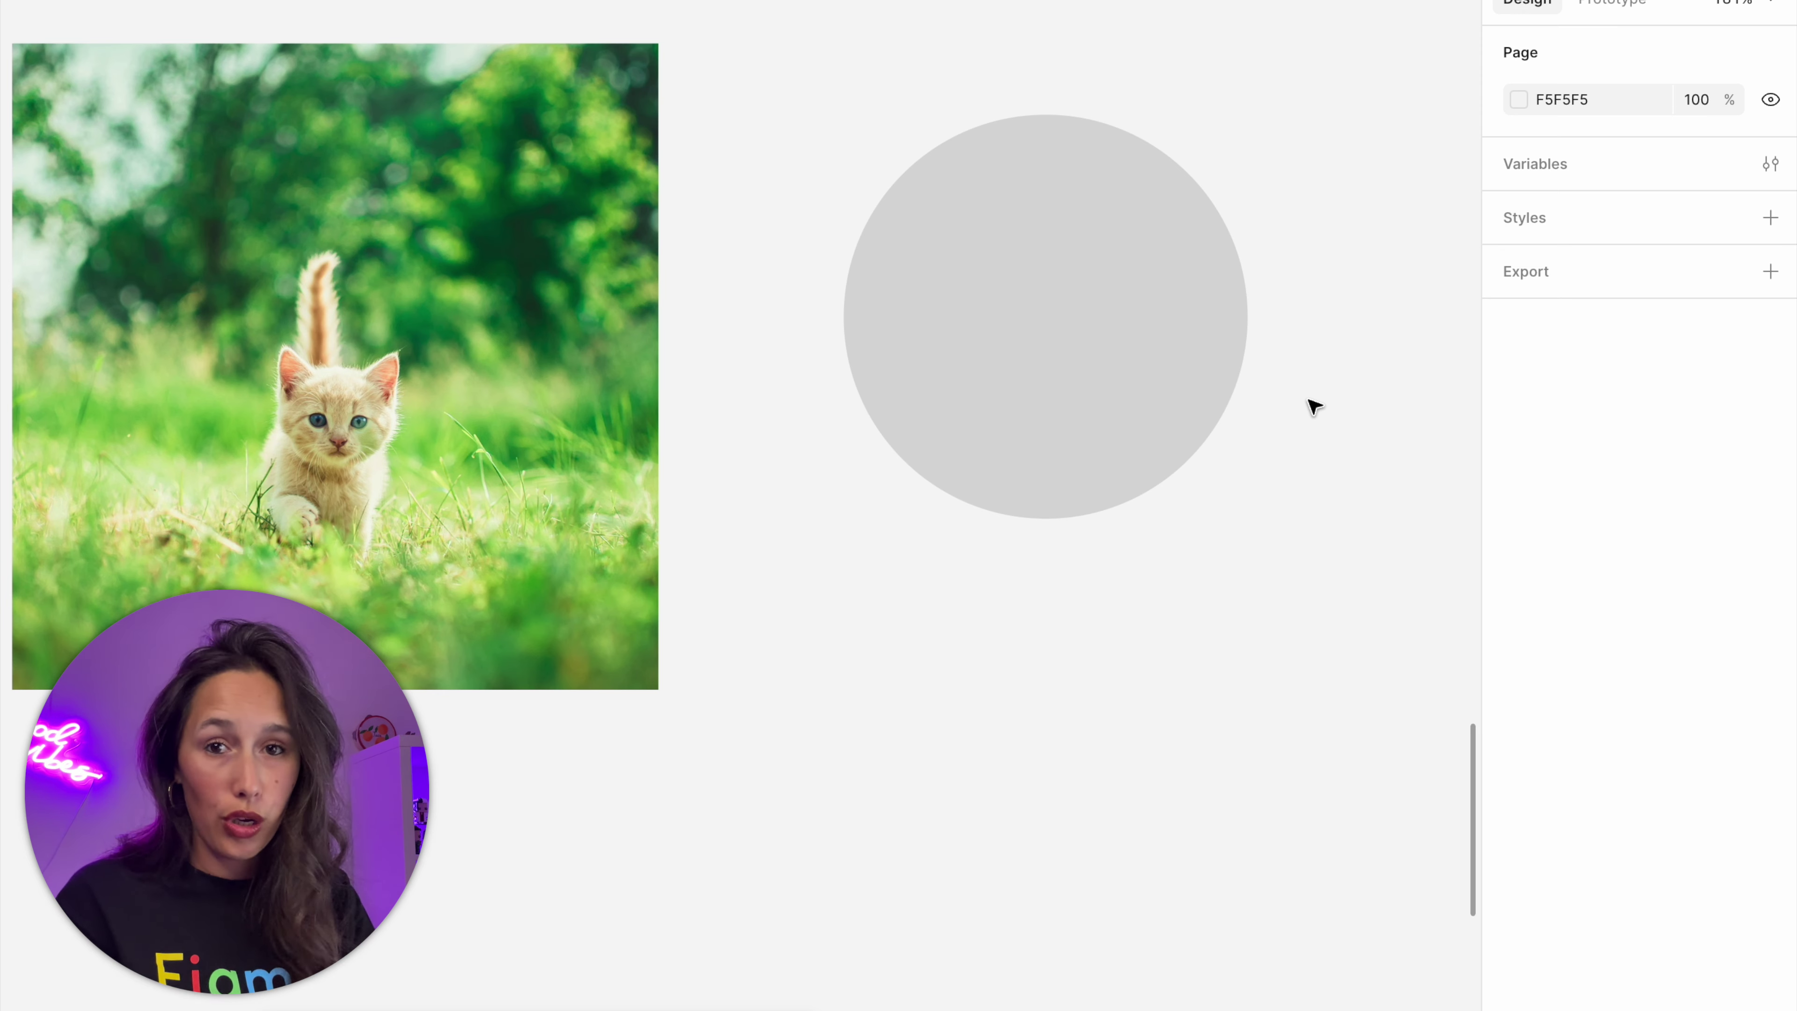
# - Copy the properties of the square image of the kitten in the grass
pyautogui.click(466, 382)
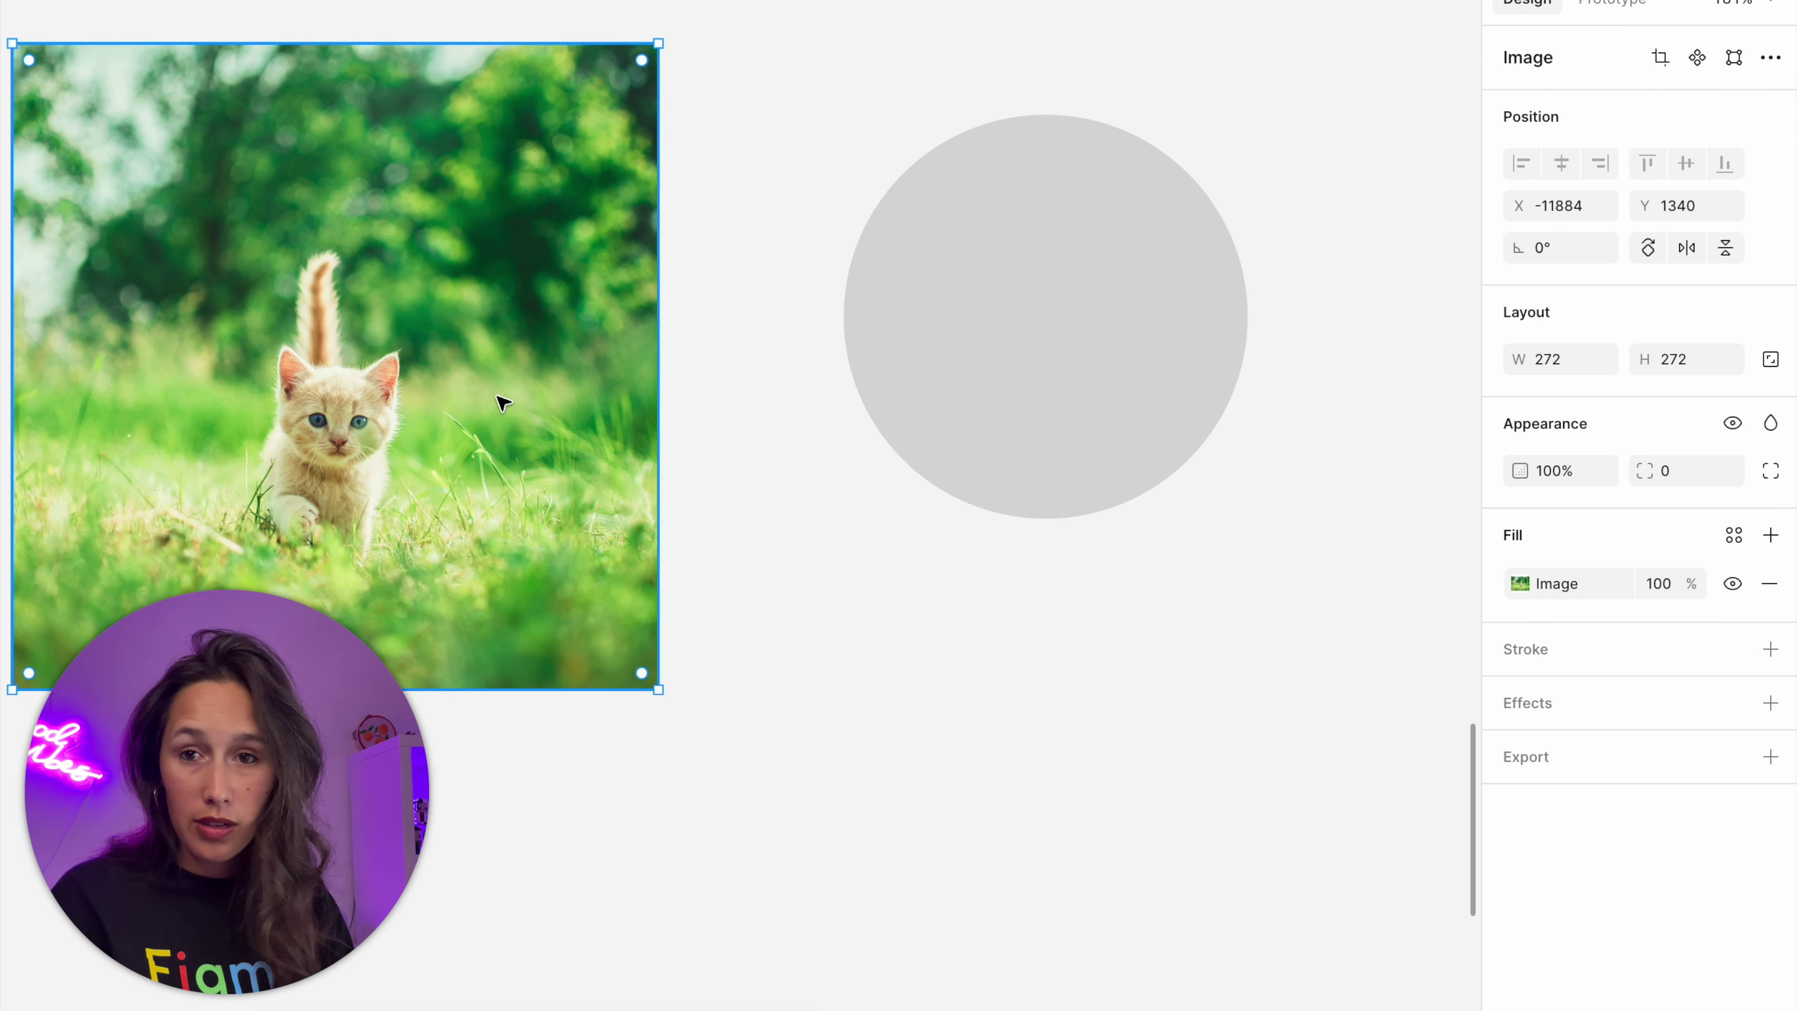
pyautogui.hscroll(-3, 915, 464)
pyautogui.scroll(1, 915, 463)
pyautogui.click(1019, 465)
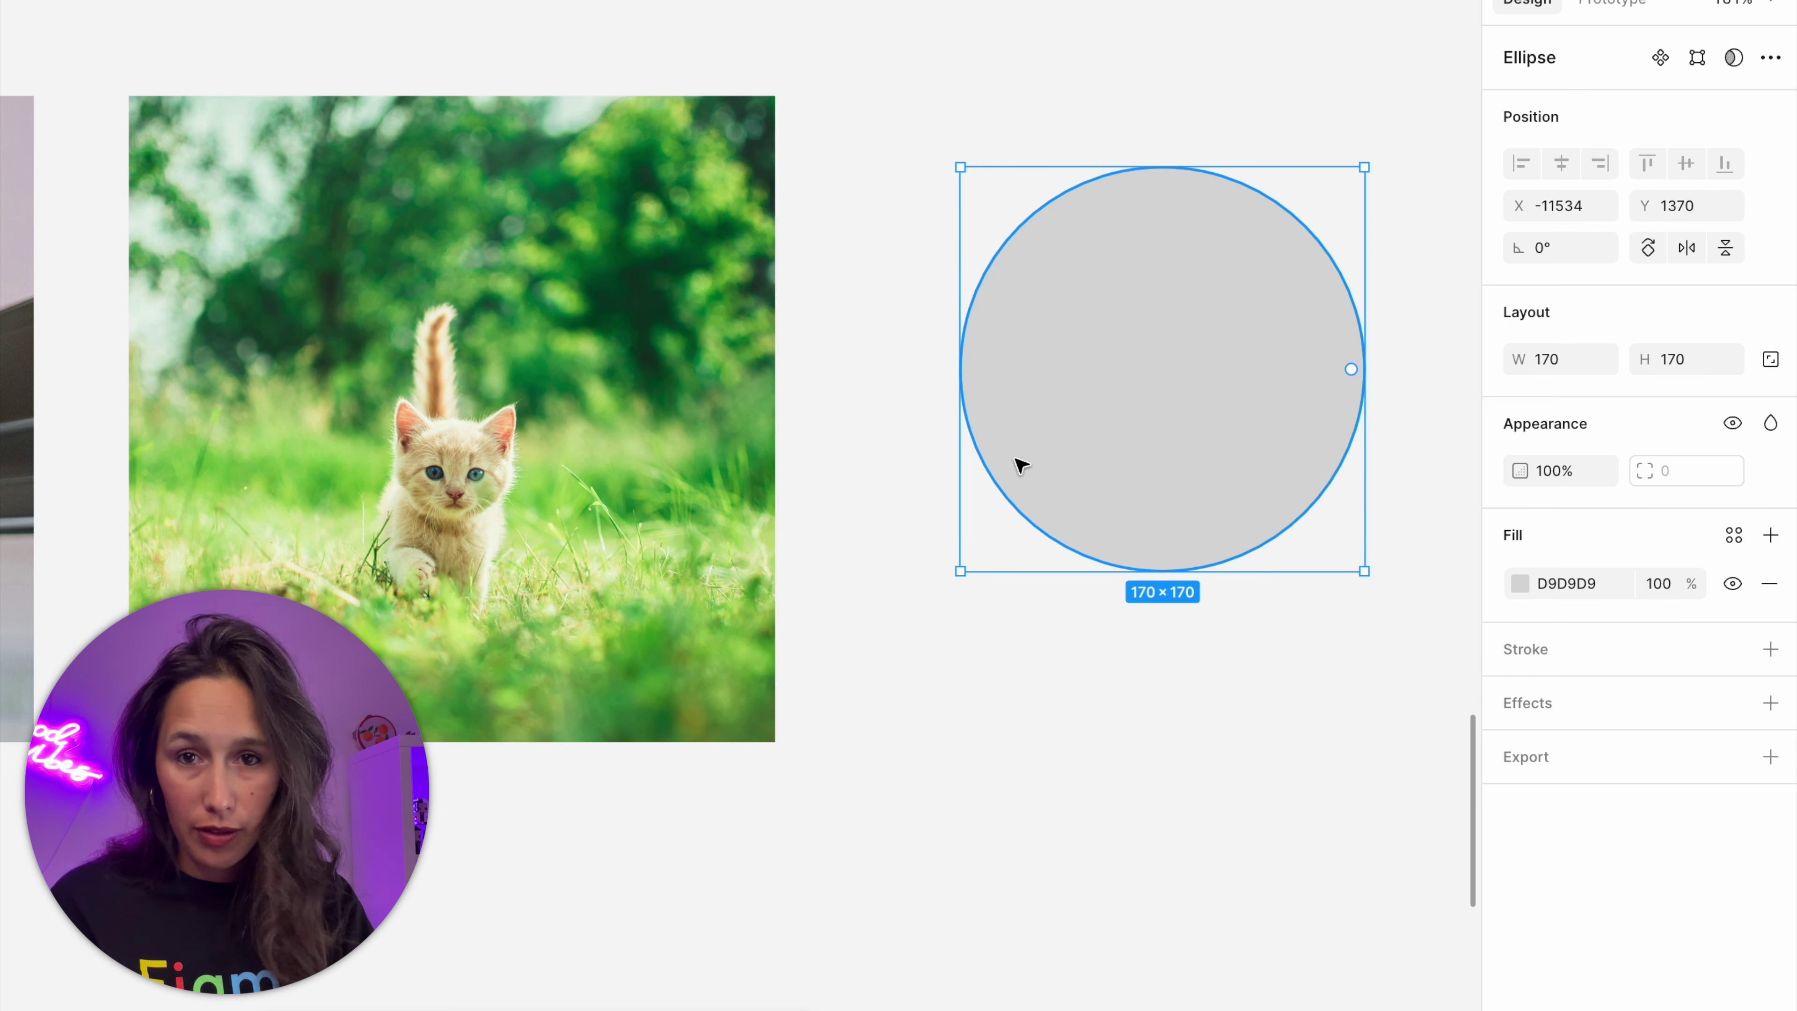
pyautogui.click(608, 453)
pyautogui.hscroll(-5, 738, 474)
pyautogui.scroll(1, 738, 474)
pyautogui.rightClick(855, 502)
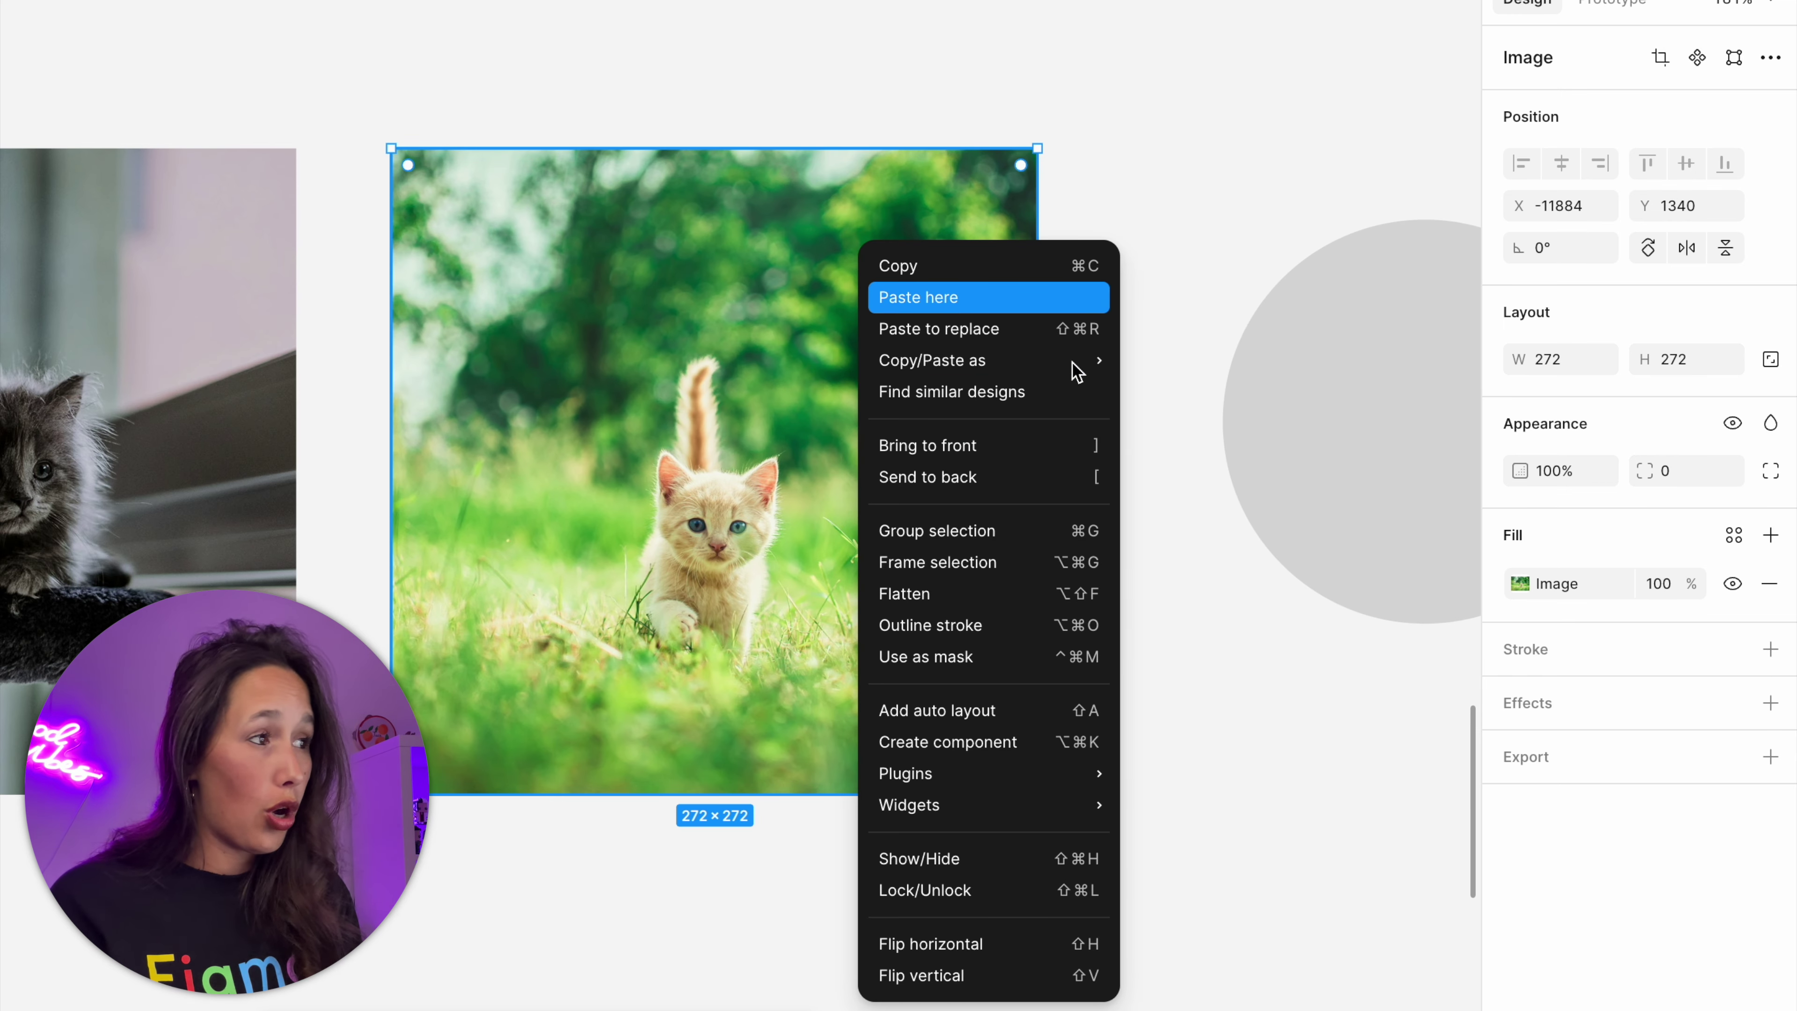
pyautogui.click(1224, 474)
# - Paste the copied properties onto the gray circle
pyautogui.hscroll(5, 1124, 442)
pyautogui.scroll(-1, 1123, 442)
pyautogui.click(1054, 421)
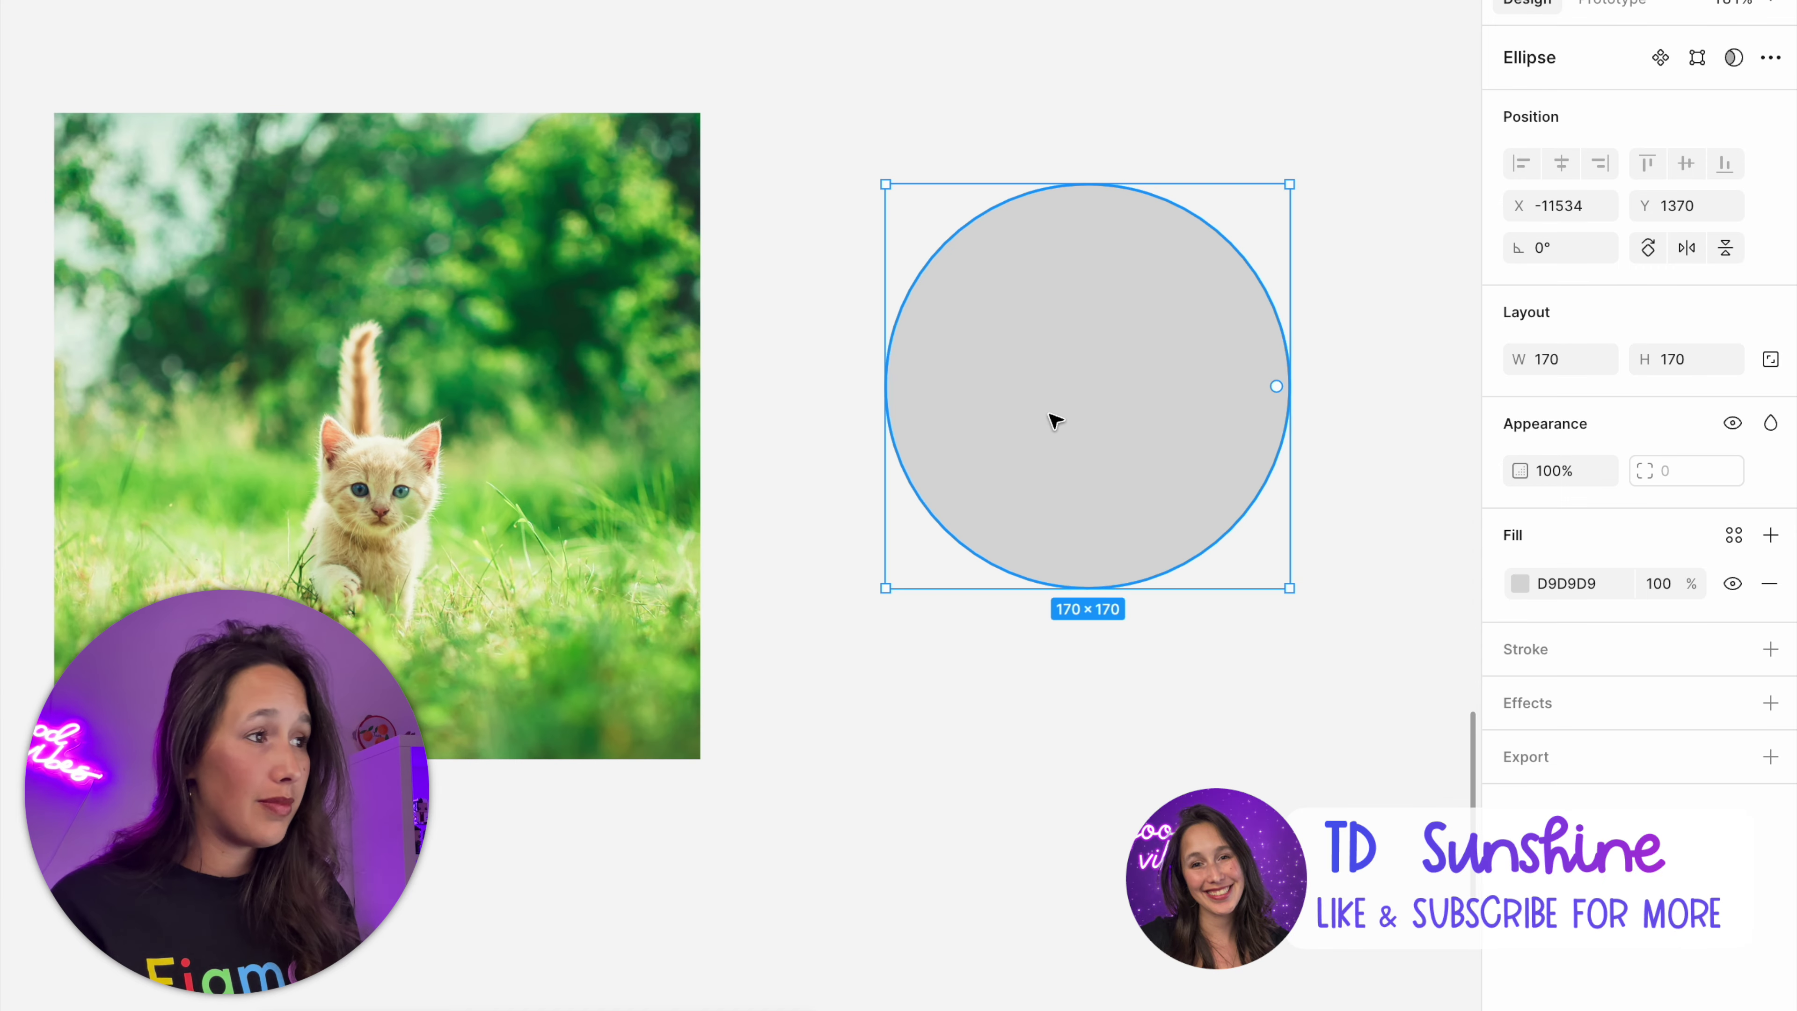
pyautogui.rightClick(1055, 421)
pyautogui.moveTo(1215, 358)
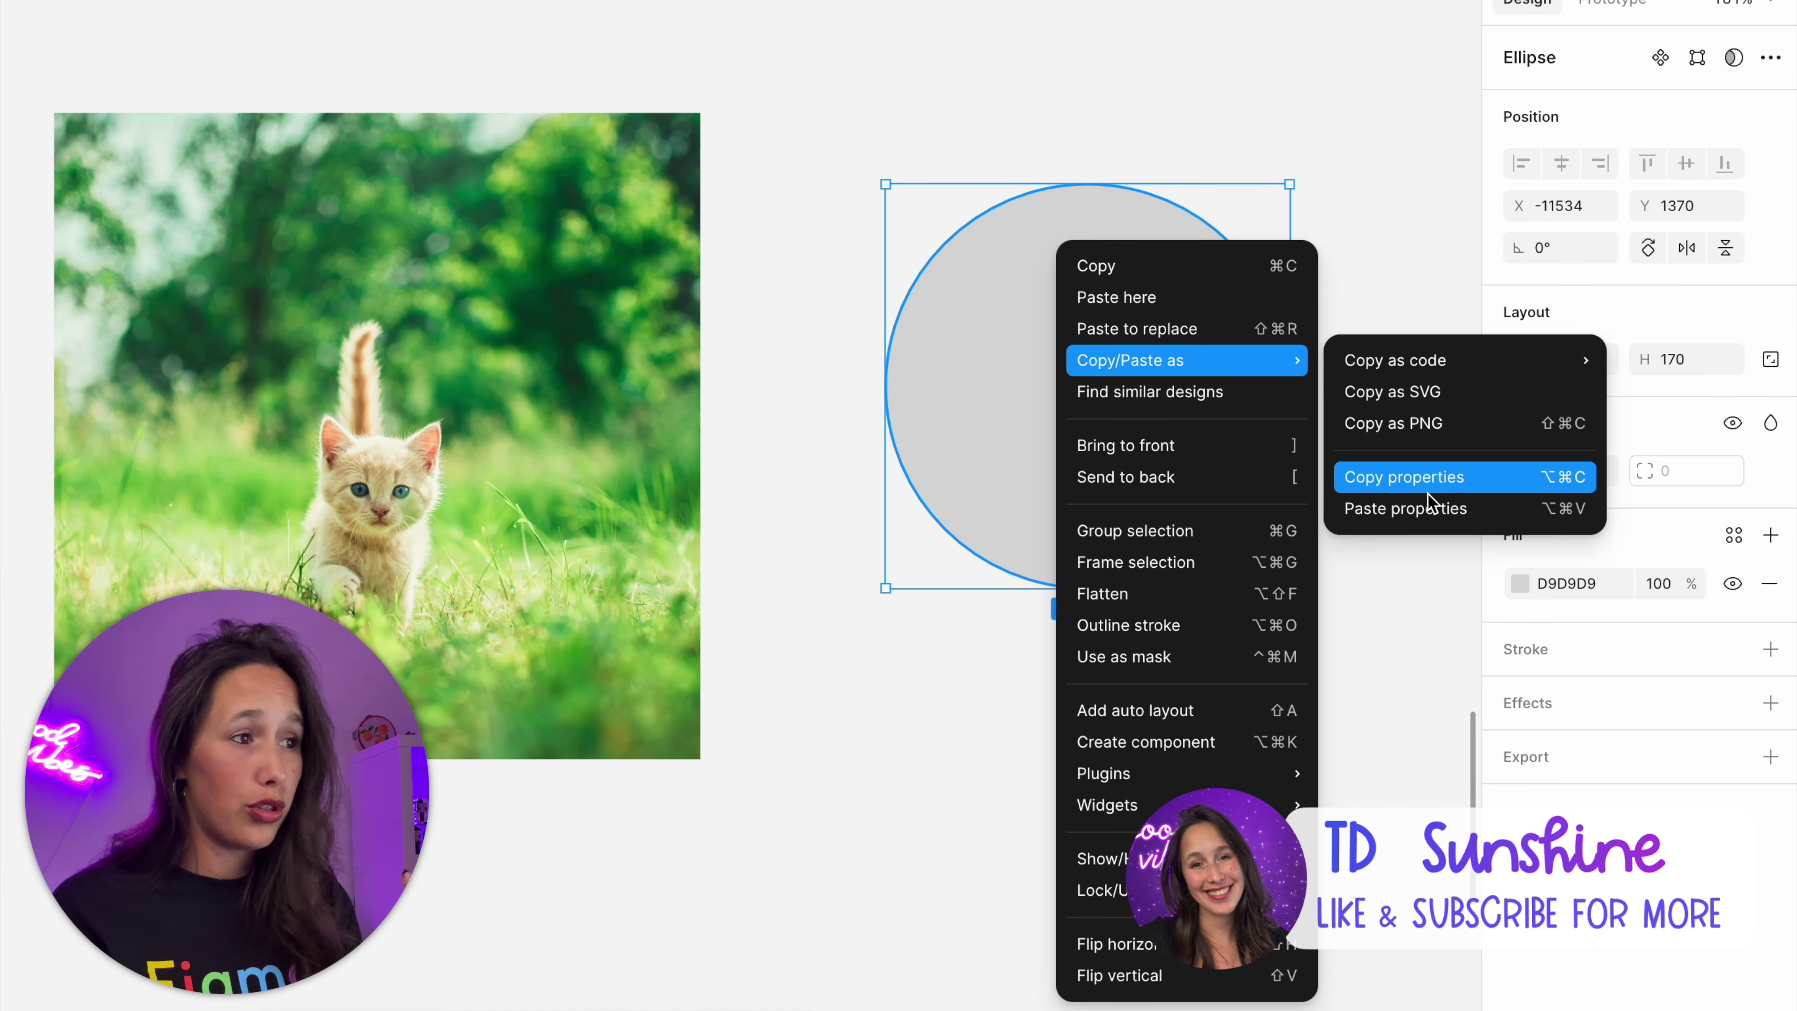
pyautogui.click(1429, 508)
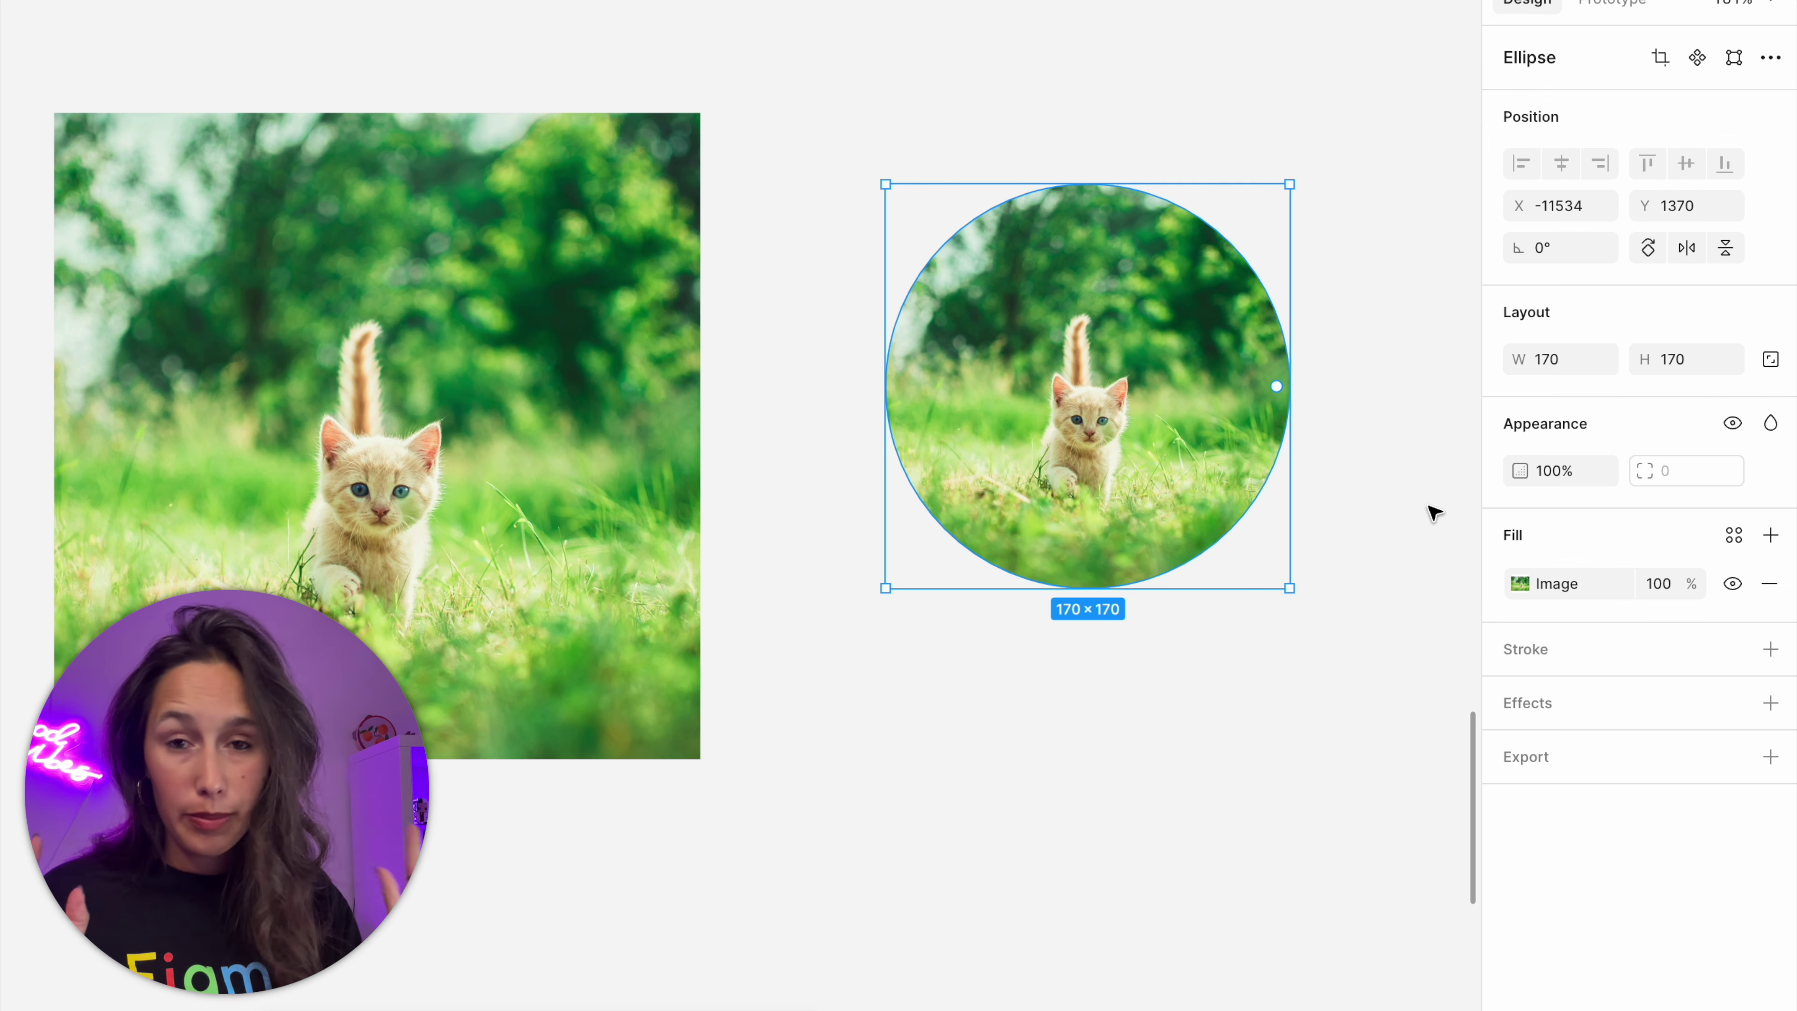
# - Draw a 178 × 178 square beside the purple-bordered image of the two kittens
pyautogui.scroll(-10, 1366, 495)
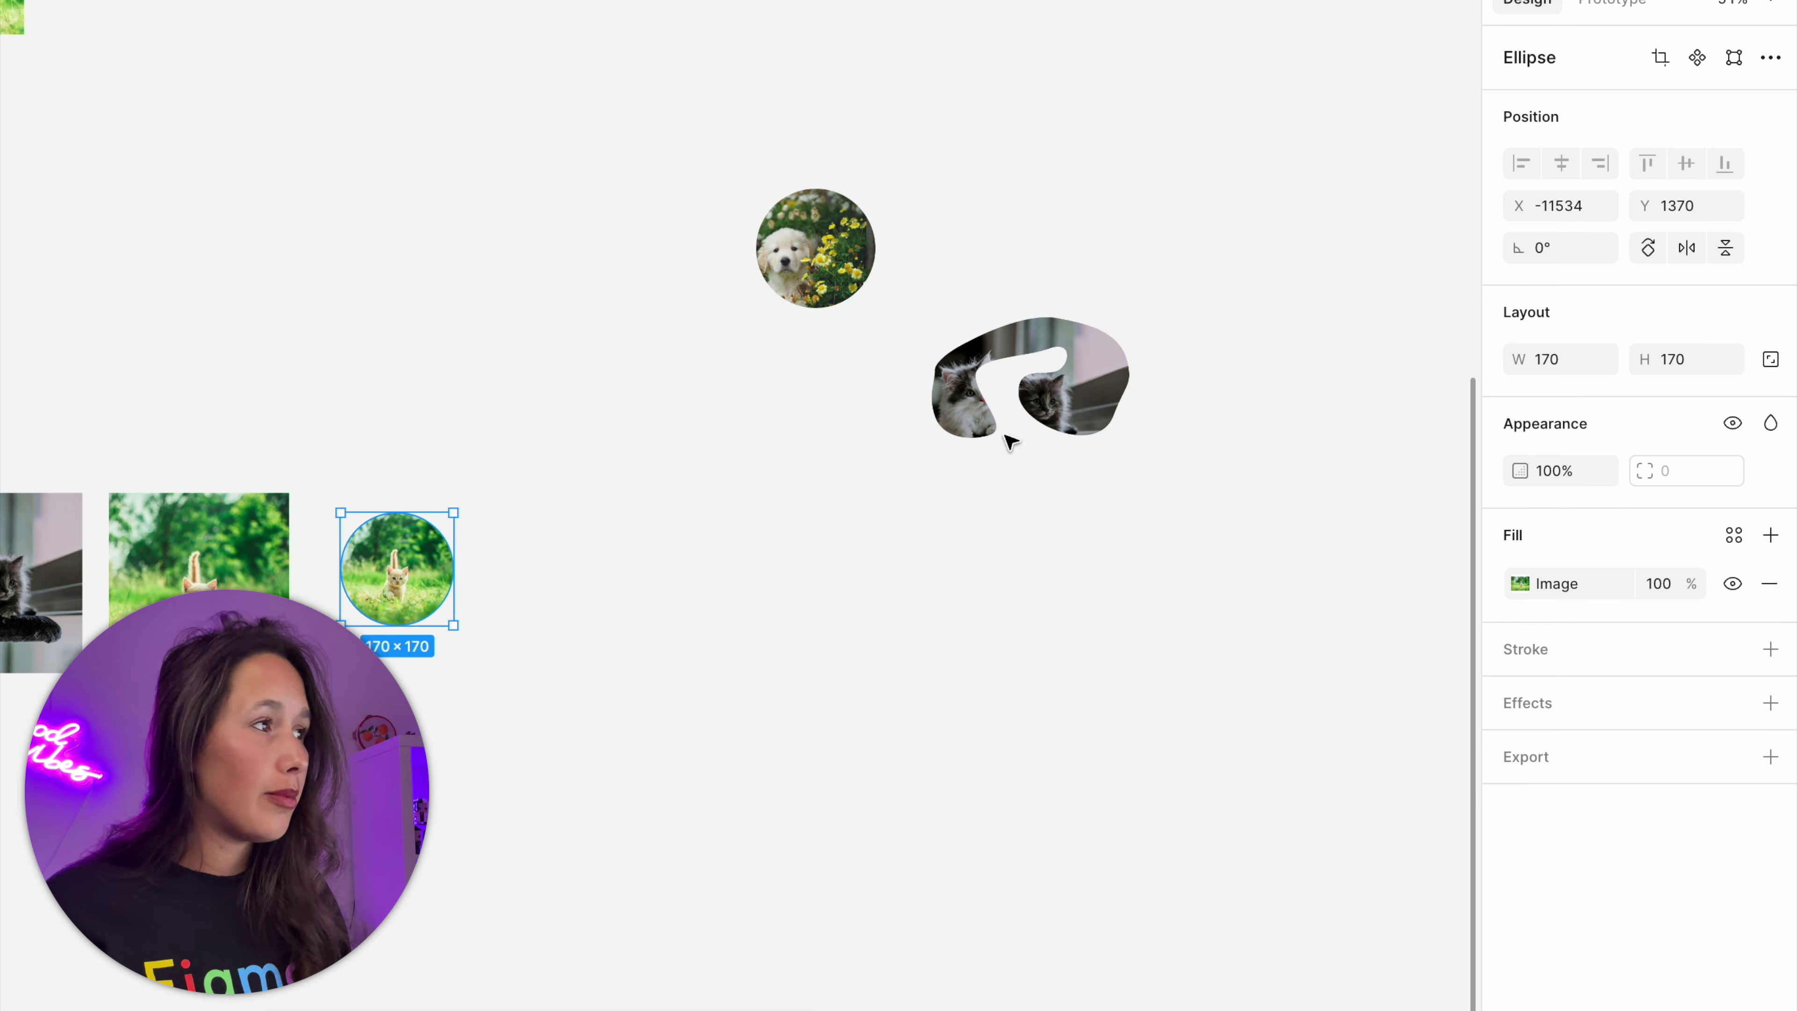
pyautogui.hscroll(5, 1007, 437)
pyautogui.scroll(5, 1121, 408)
pyautogui.scroll(2, 1116, 403)
pyautogui.moveTo(1125, 411); pyautogui.dragTo(829, 681)
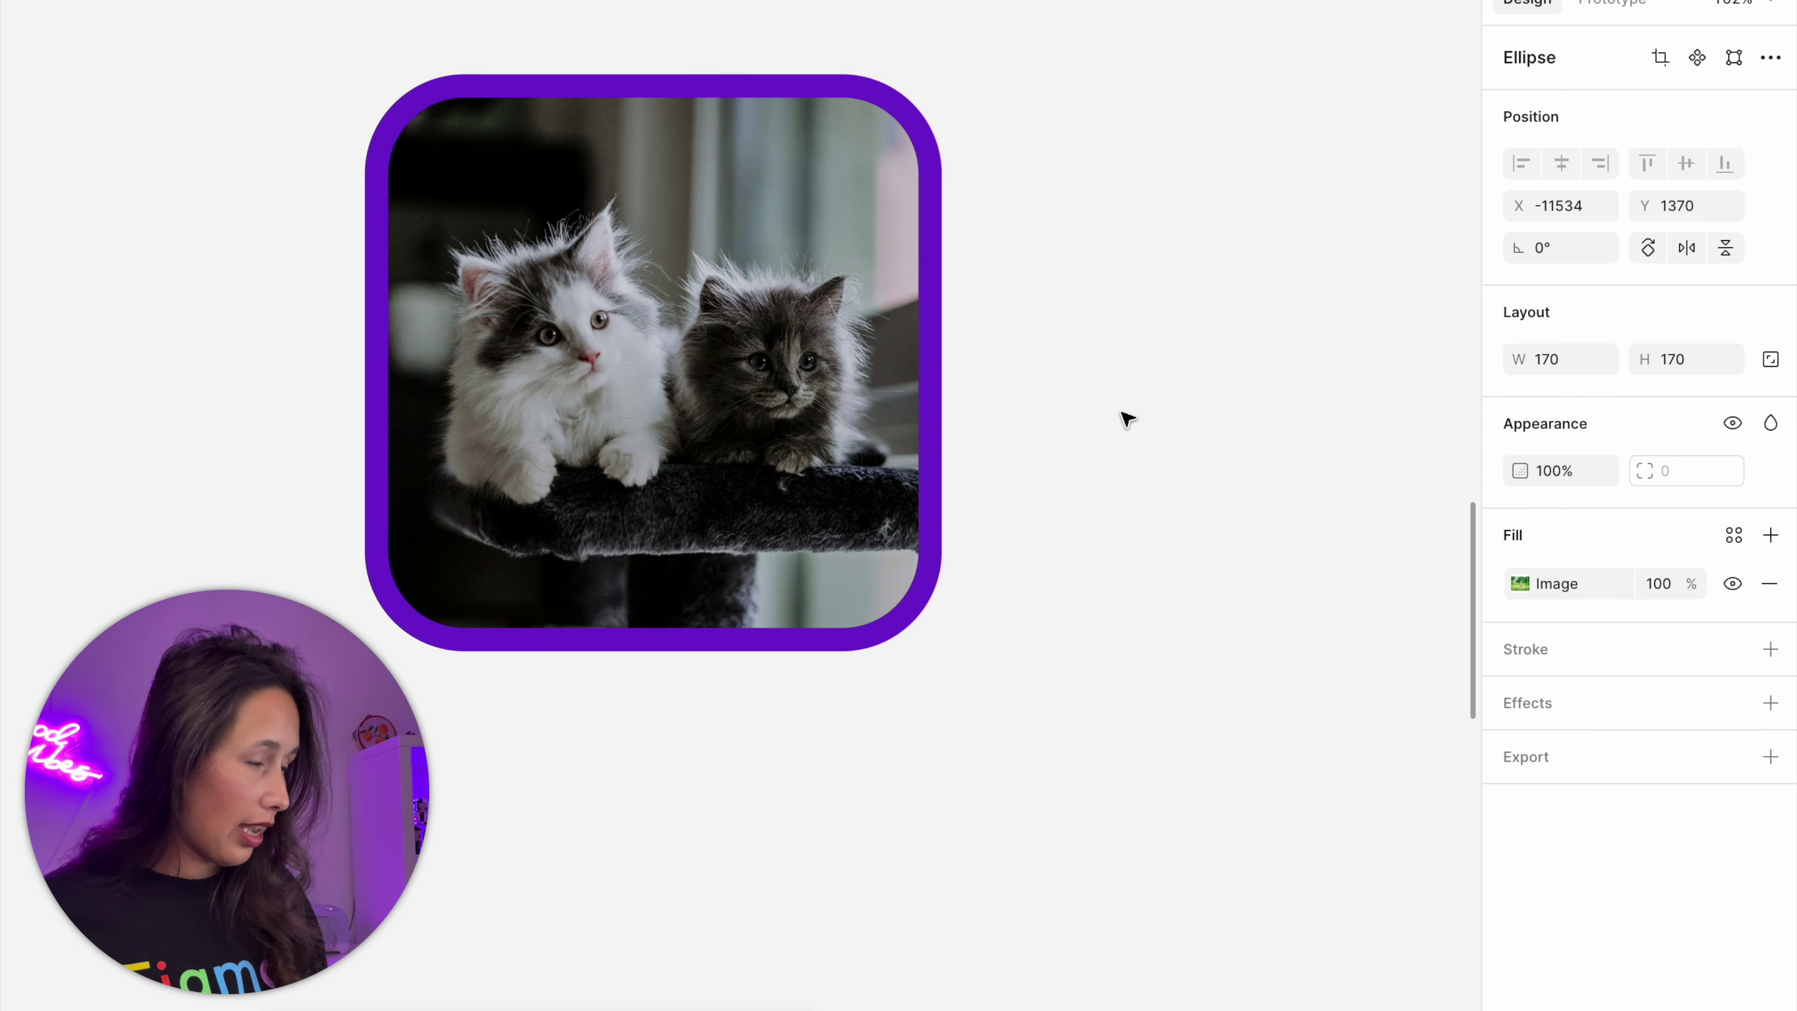
pyautogui.press('r')
pyautogui.click(1168, 391)
pyautogui.moveTo(1272, 283); pyautogui.dragTo(1353, 205)
pyautogui.moveTo(1212, 260); pyautogui.dragTo(1245, 289)
# - Copy all properties of the purple-bordered kitten image onto the gray square, and undo the paste
pyautogui.click(794, 325)
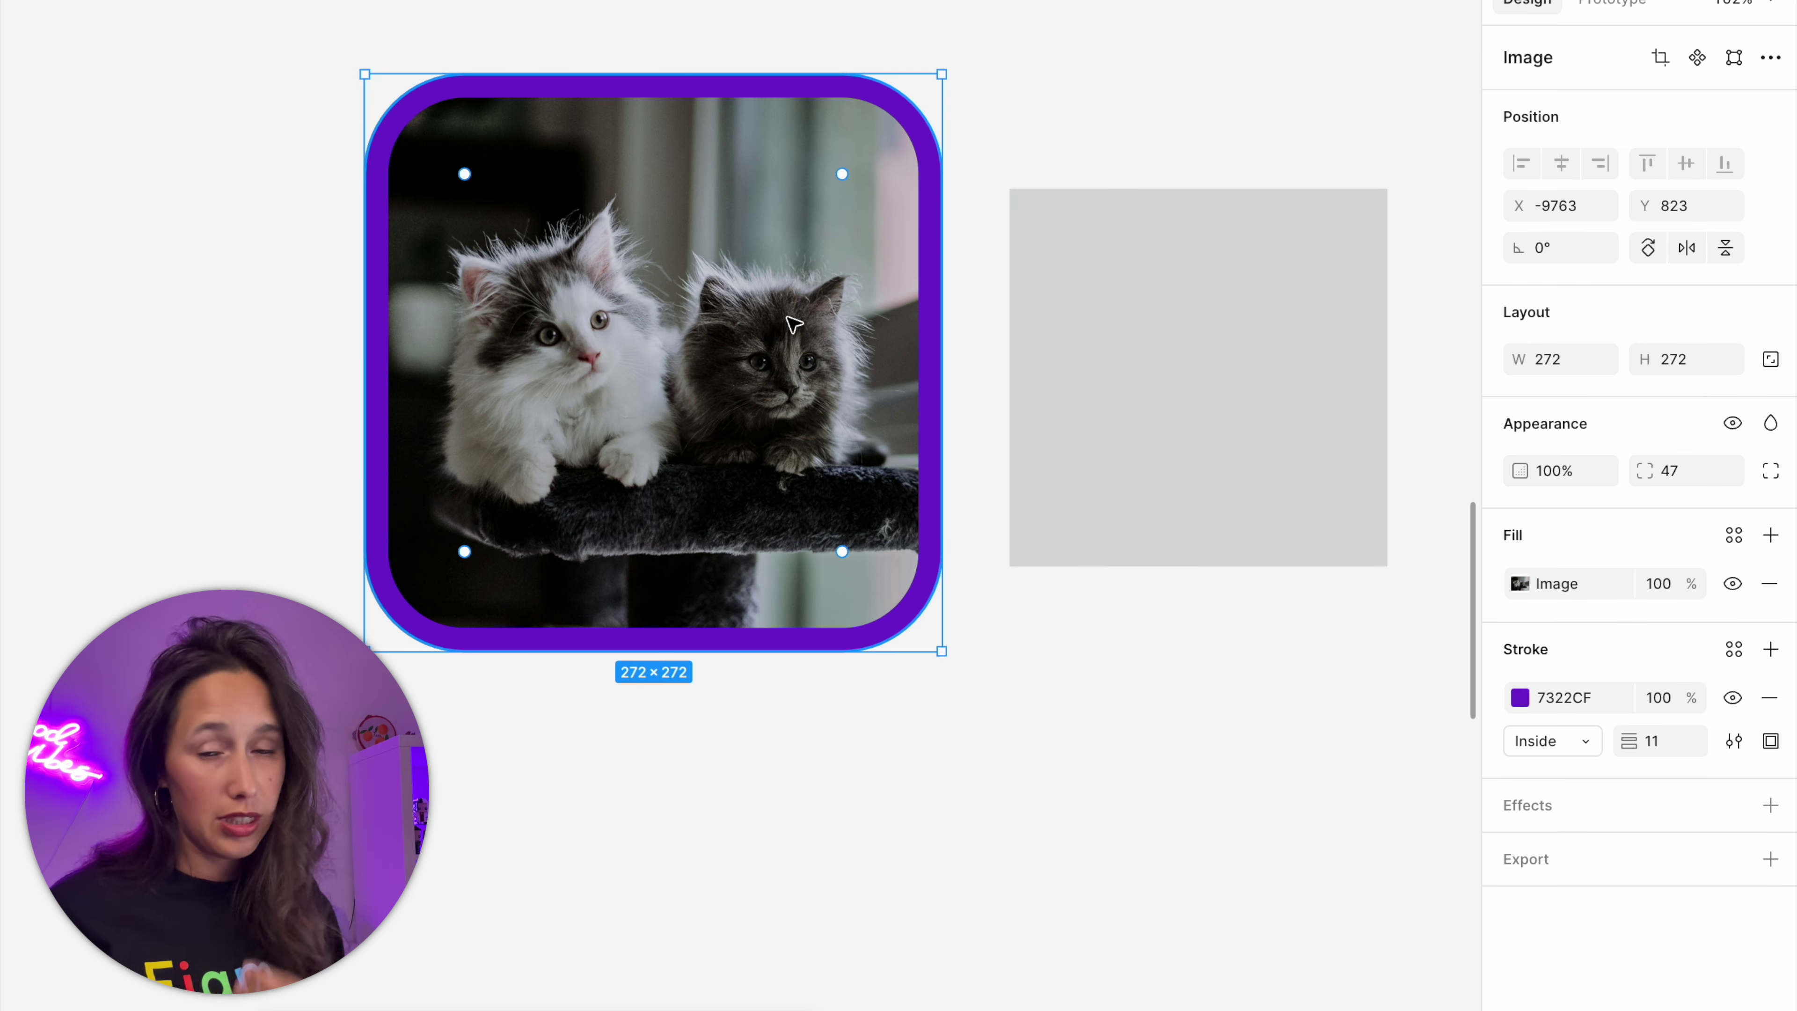
pyautogui.press('super+alt+c')
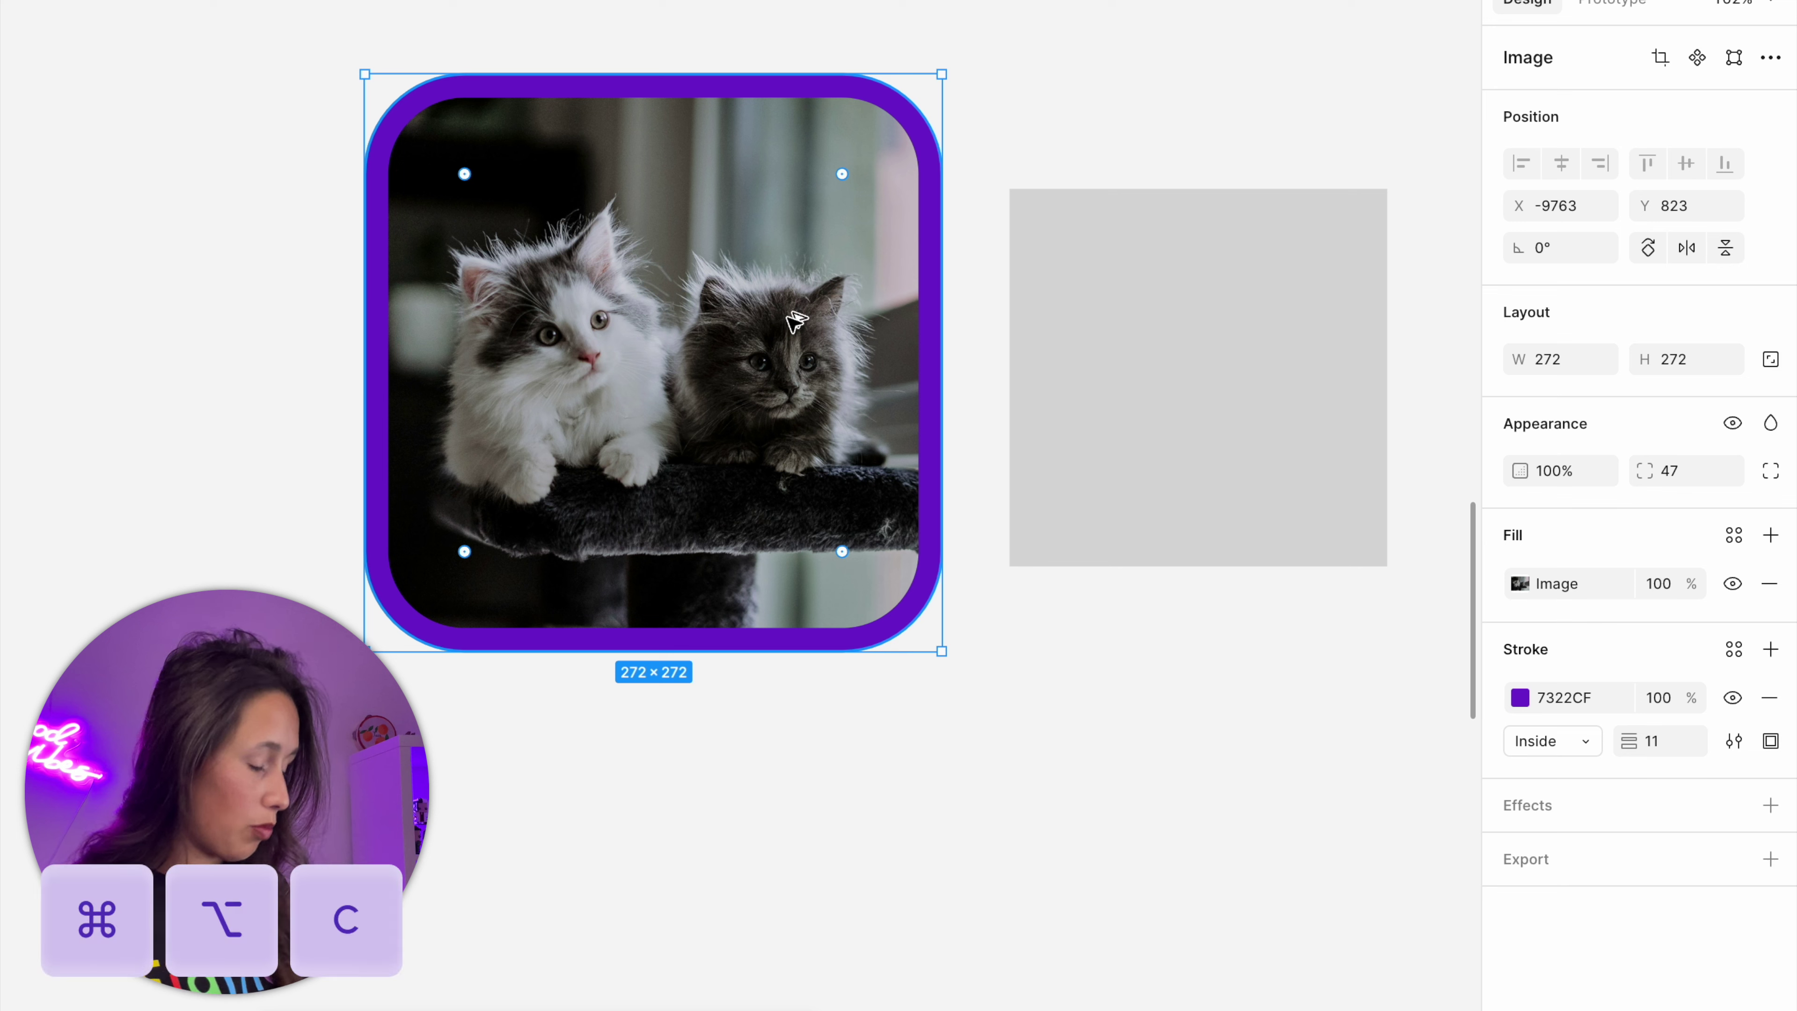
pyautogui.click(1110, 367)
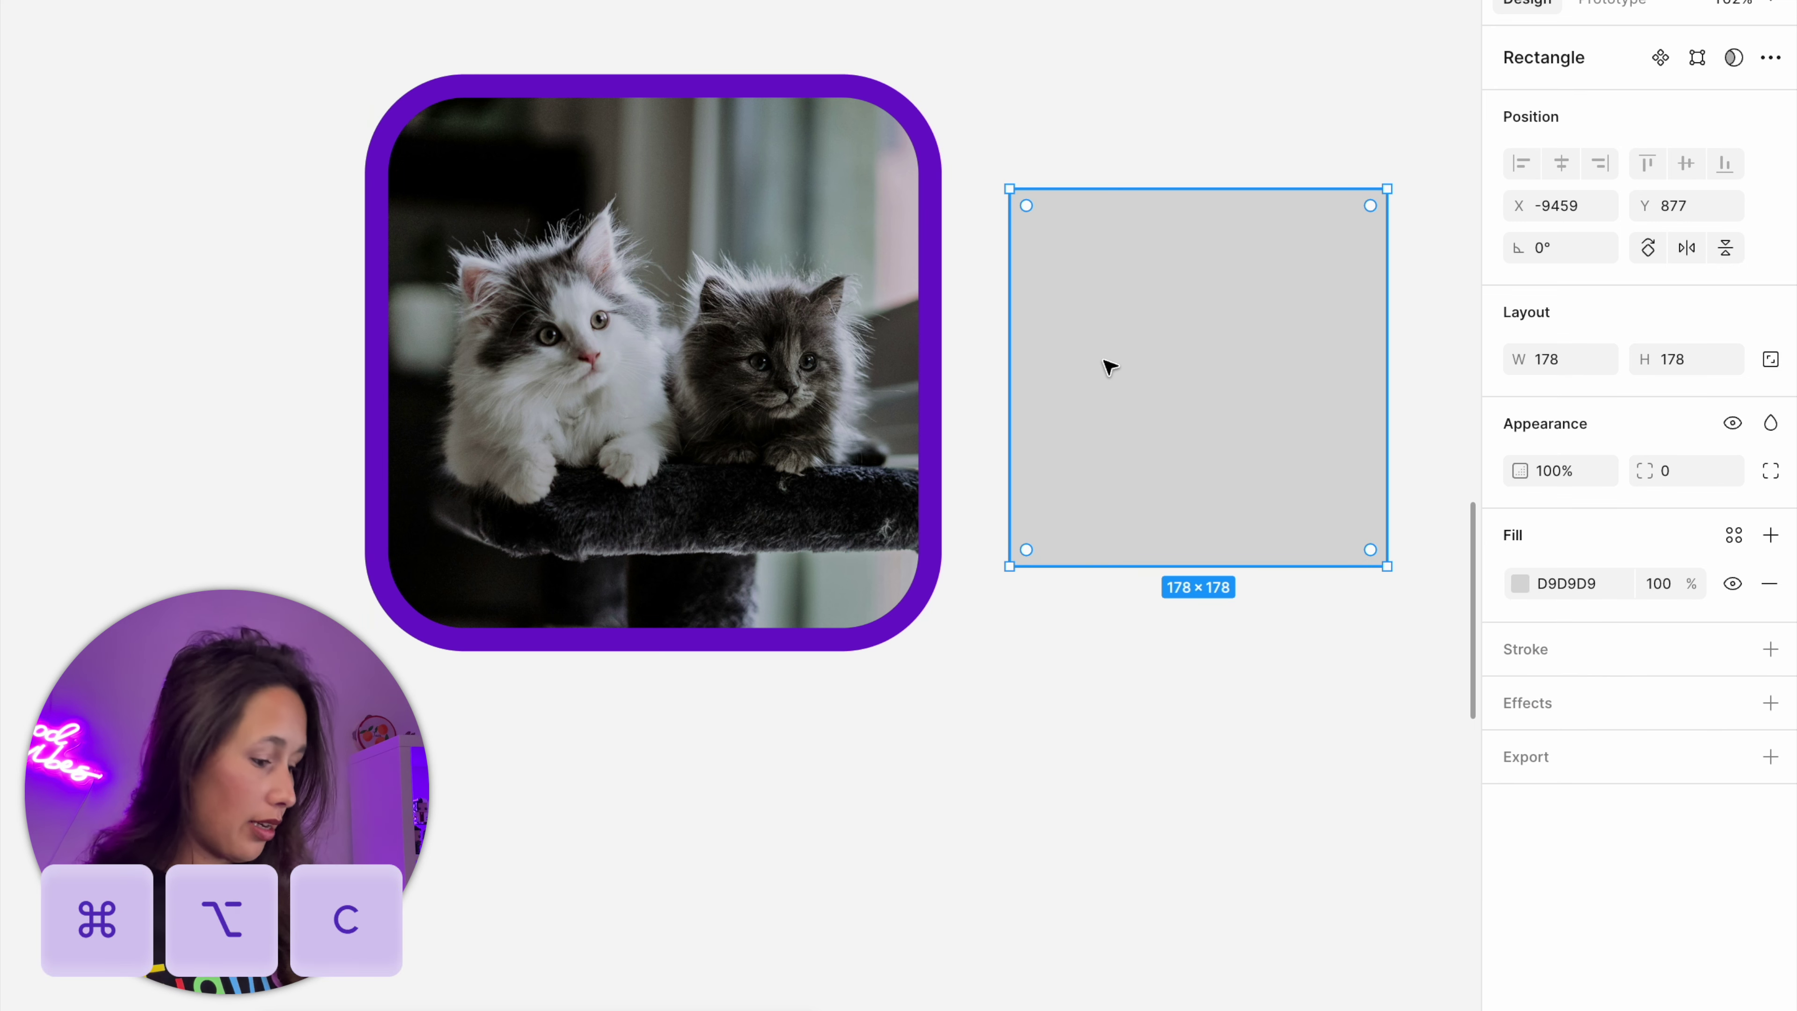
pyautogui.press('super+alt+v')
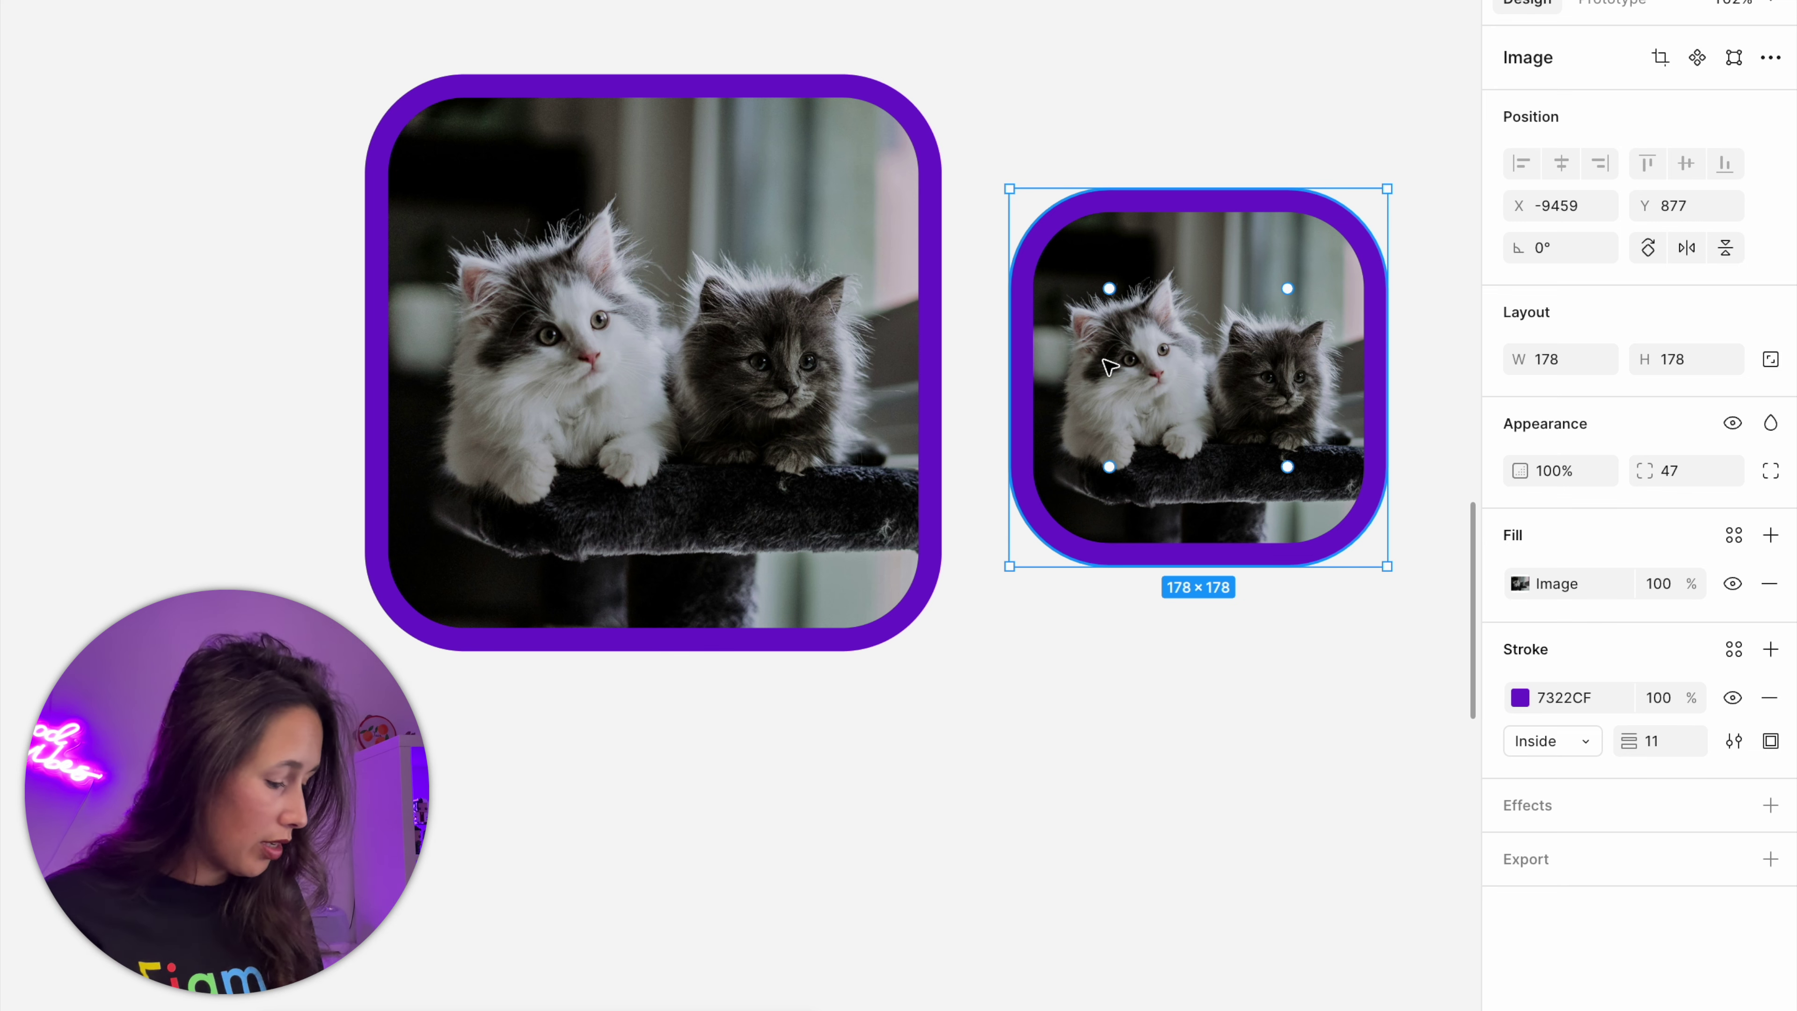
pyautogui.press('super+z')
# - Copy only the image fill of the purple-bordered kitten image and paste it onto the gray square
pyautogui.click(805, 364)
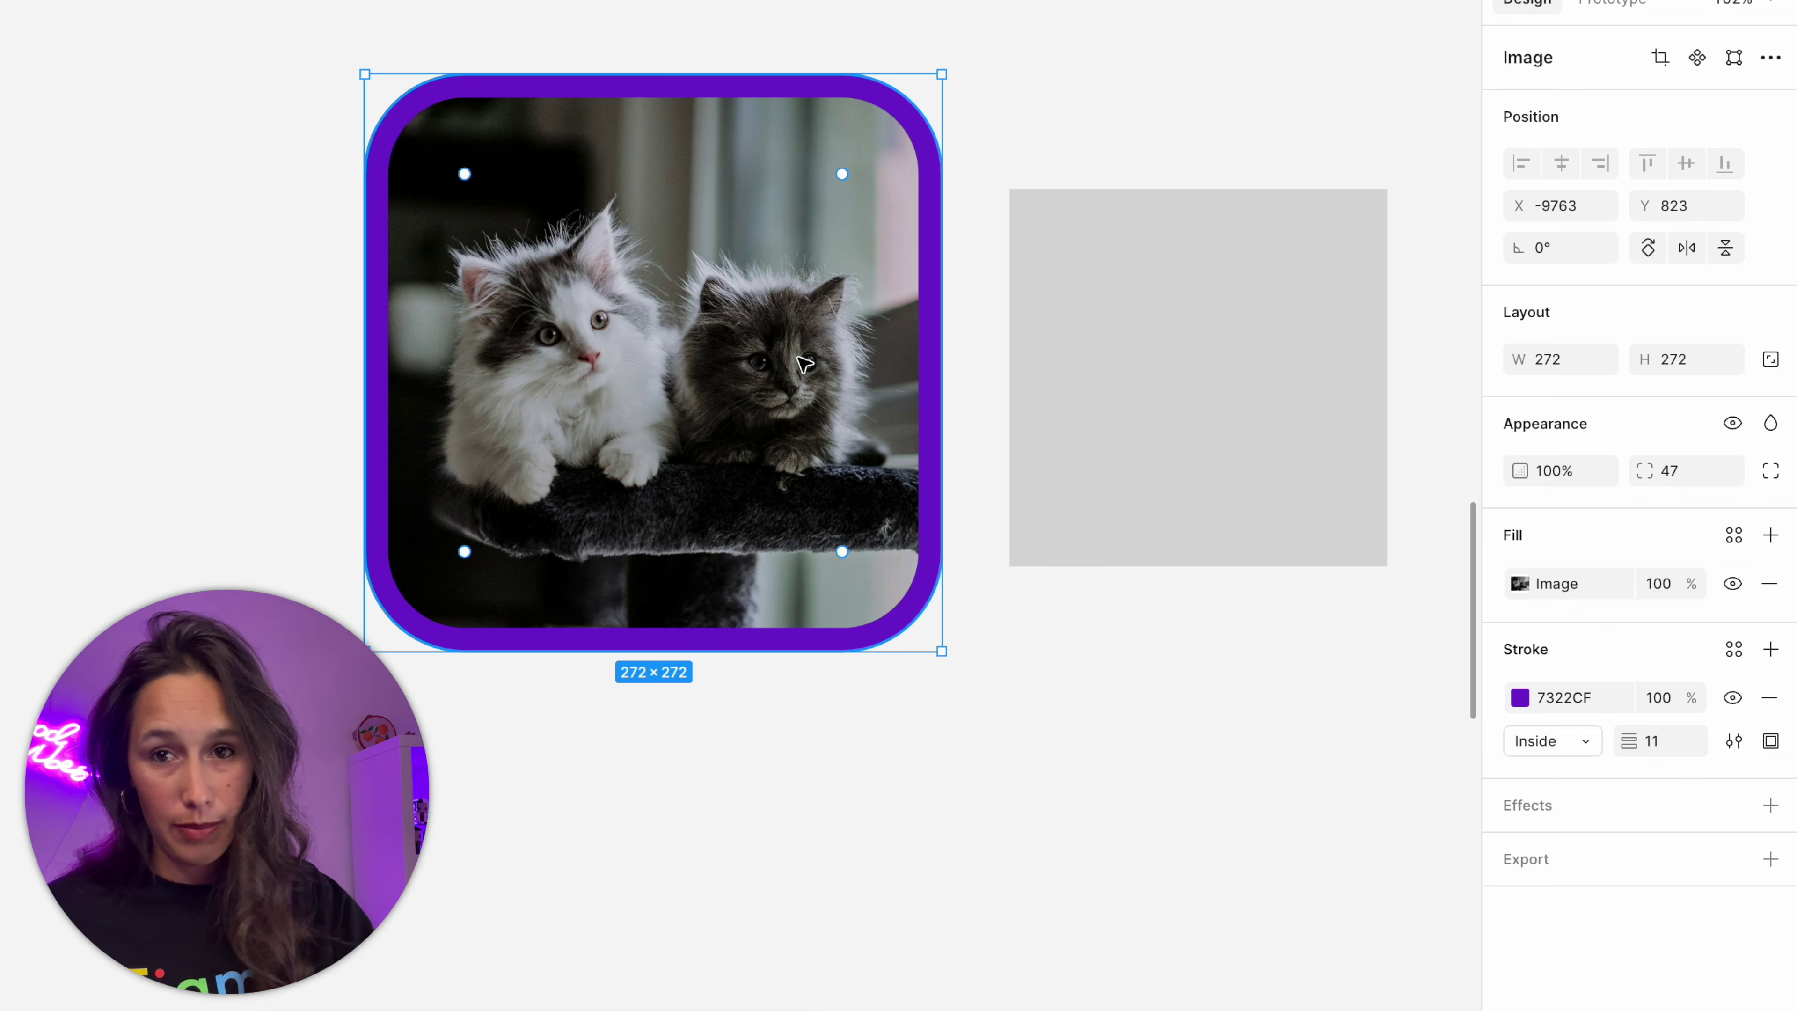
pyautogui.click(1498, 591)
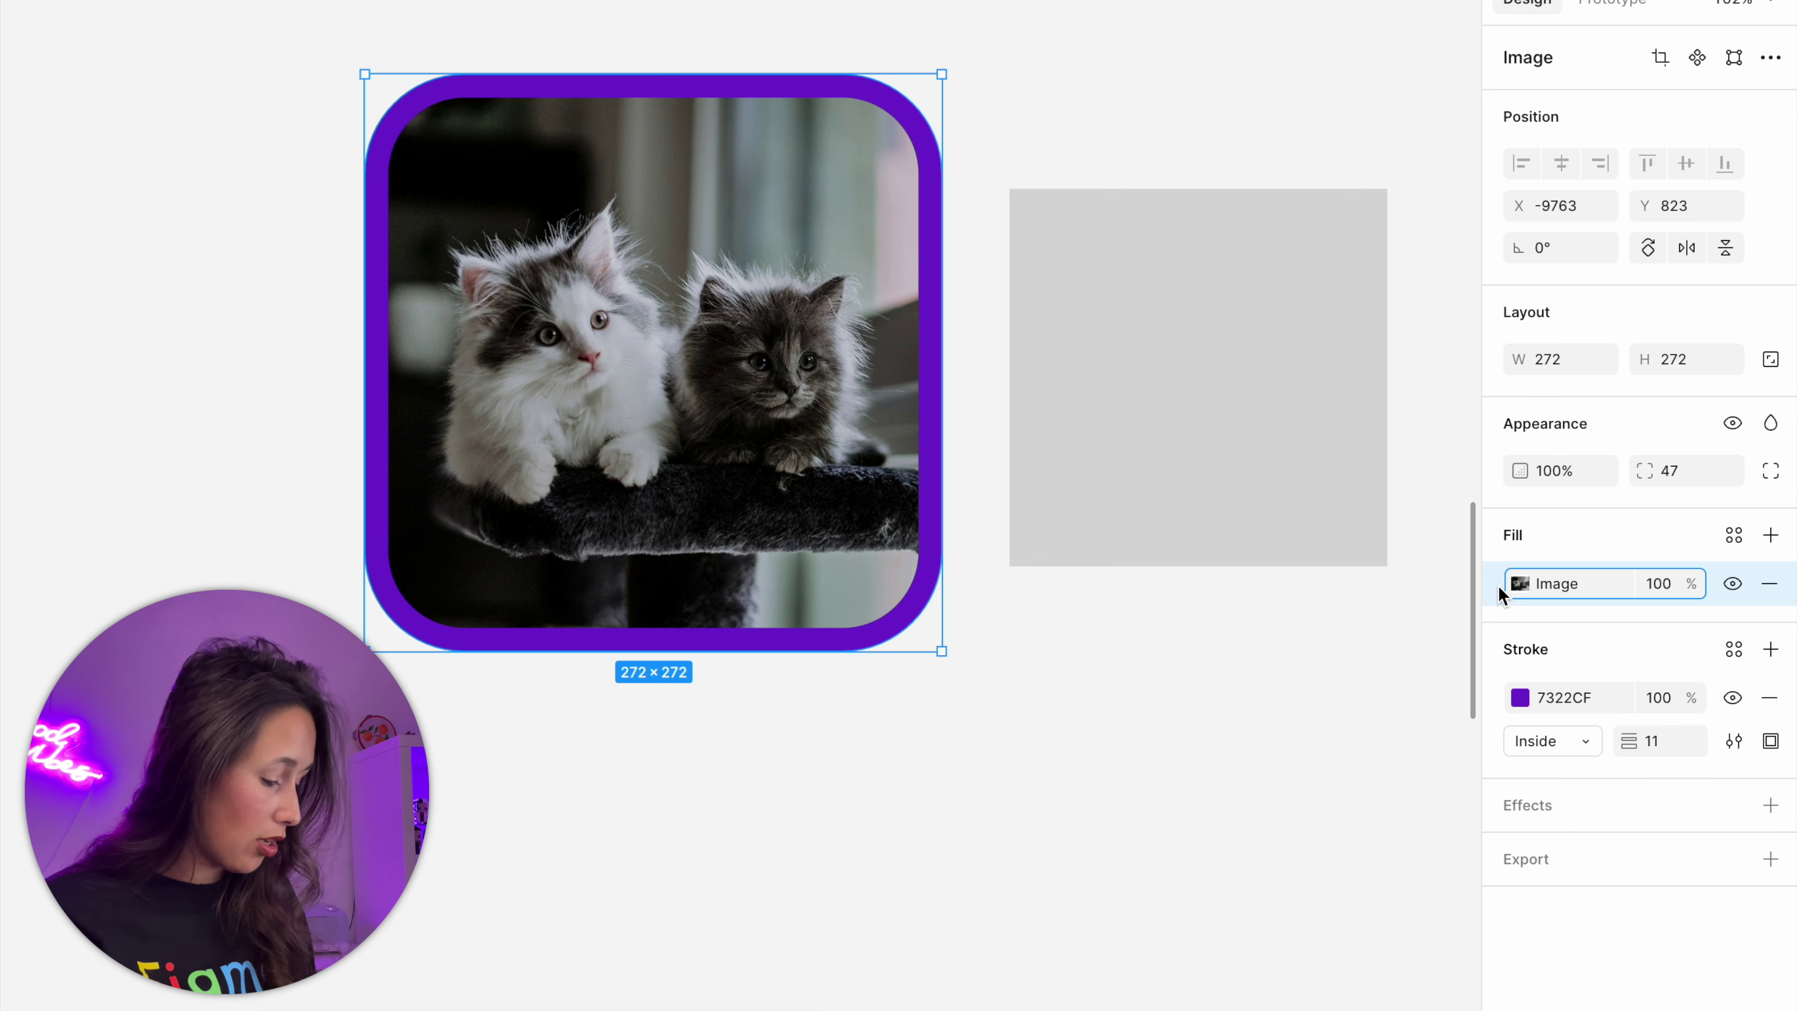
pyautogui.press('super+alt+c')
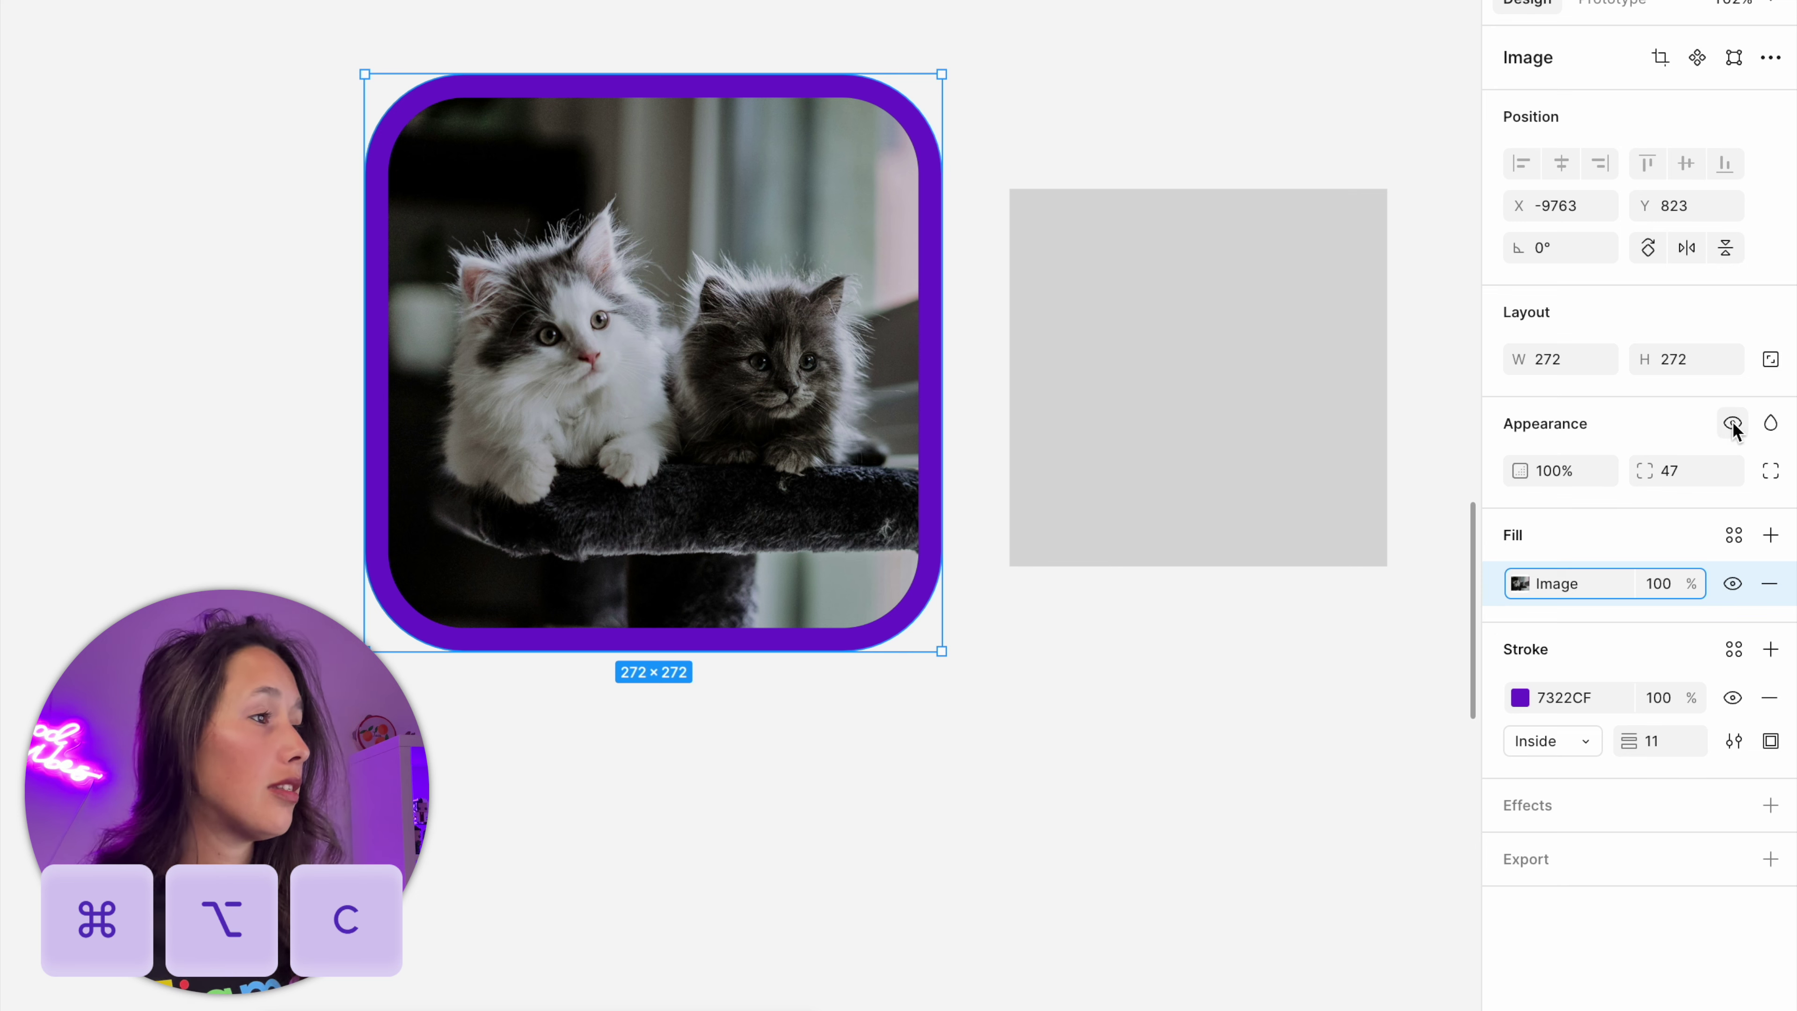
pyautogui.click(1272, 398)
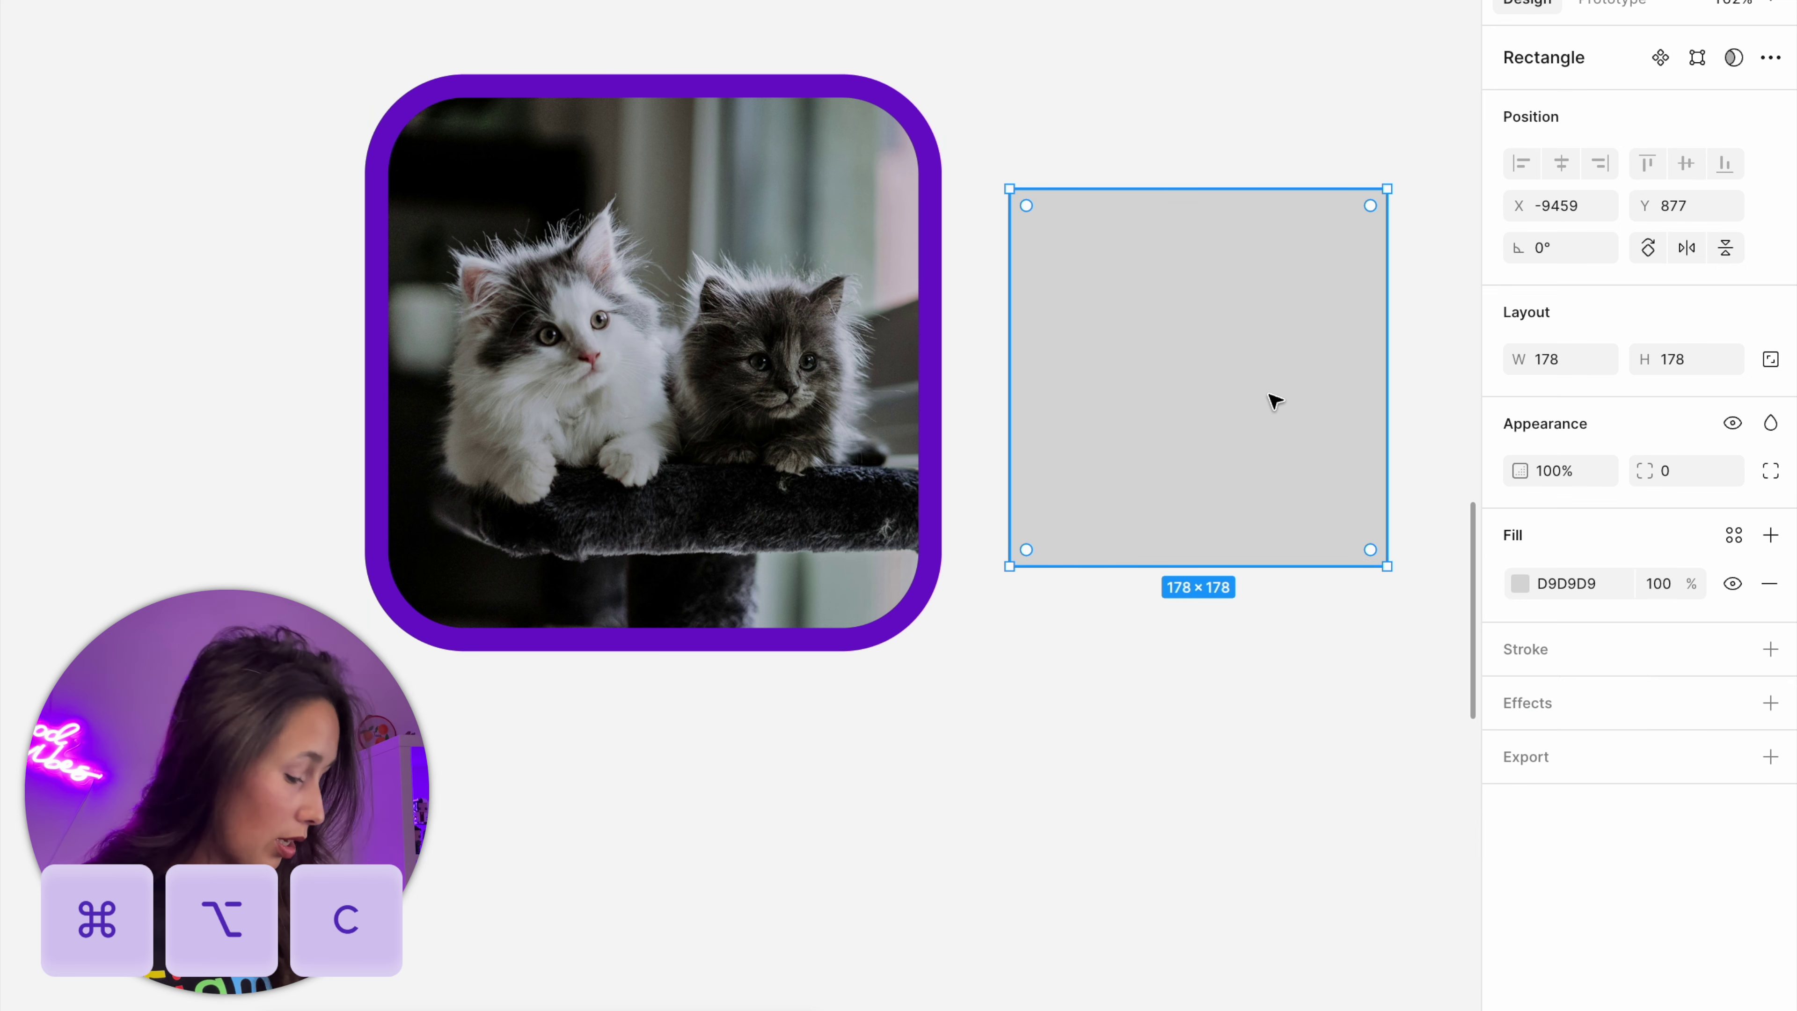
pyautogui.press('super+alt+v')
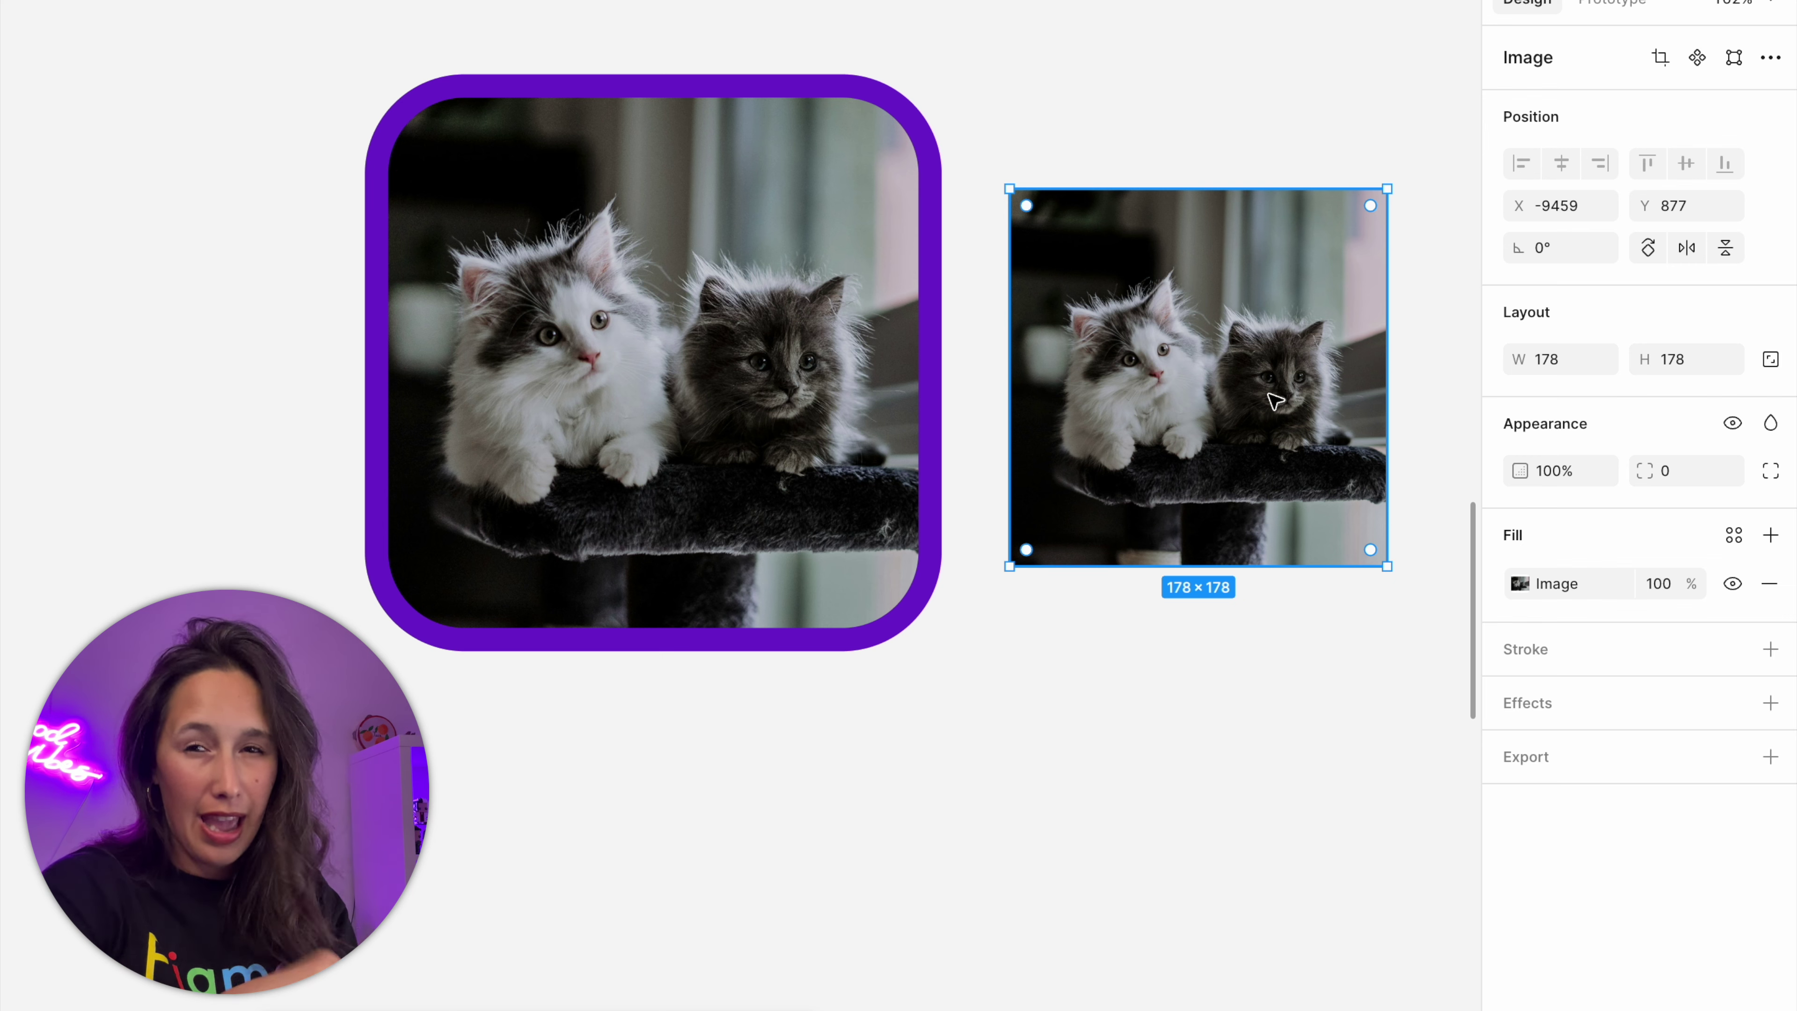
# - Move the cat and dog images over to the right, and extend the dog image's linear gradient upward over more of the photo
pyautogui.hscroll(20, 1276, 402)
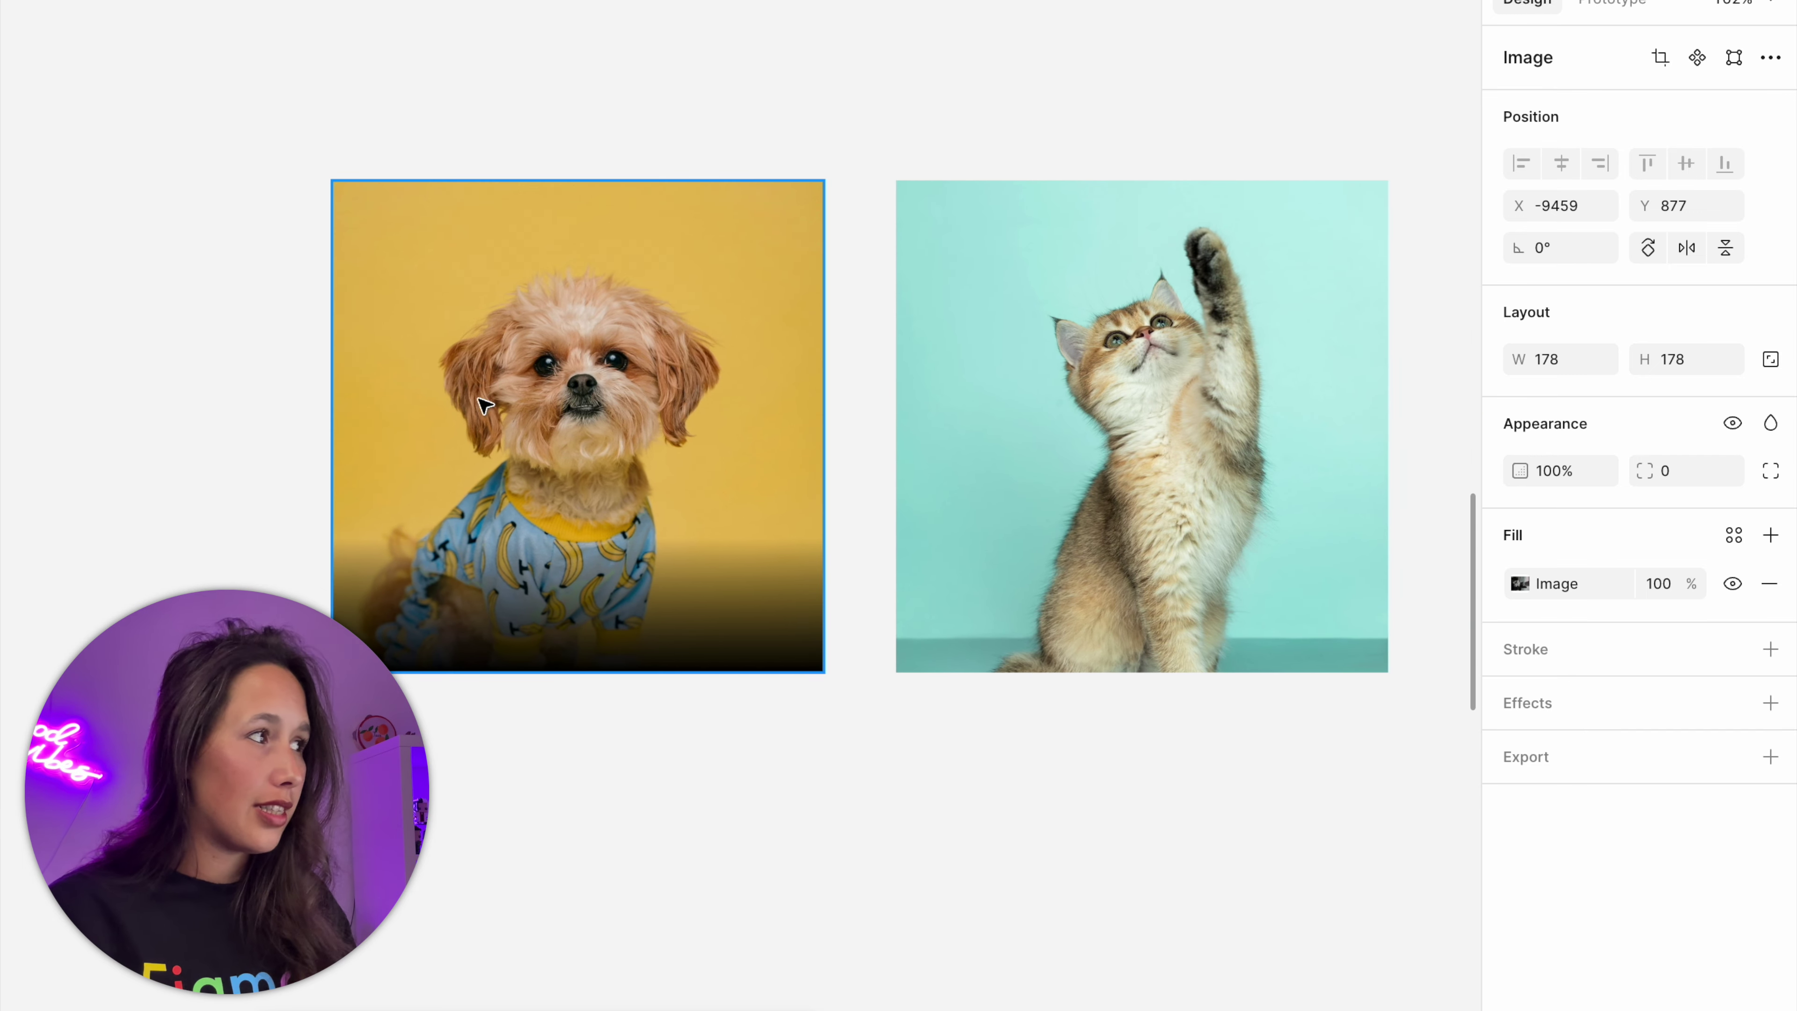
pyautogui.click(583, 381)
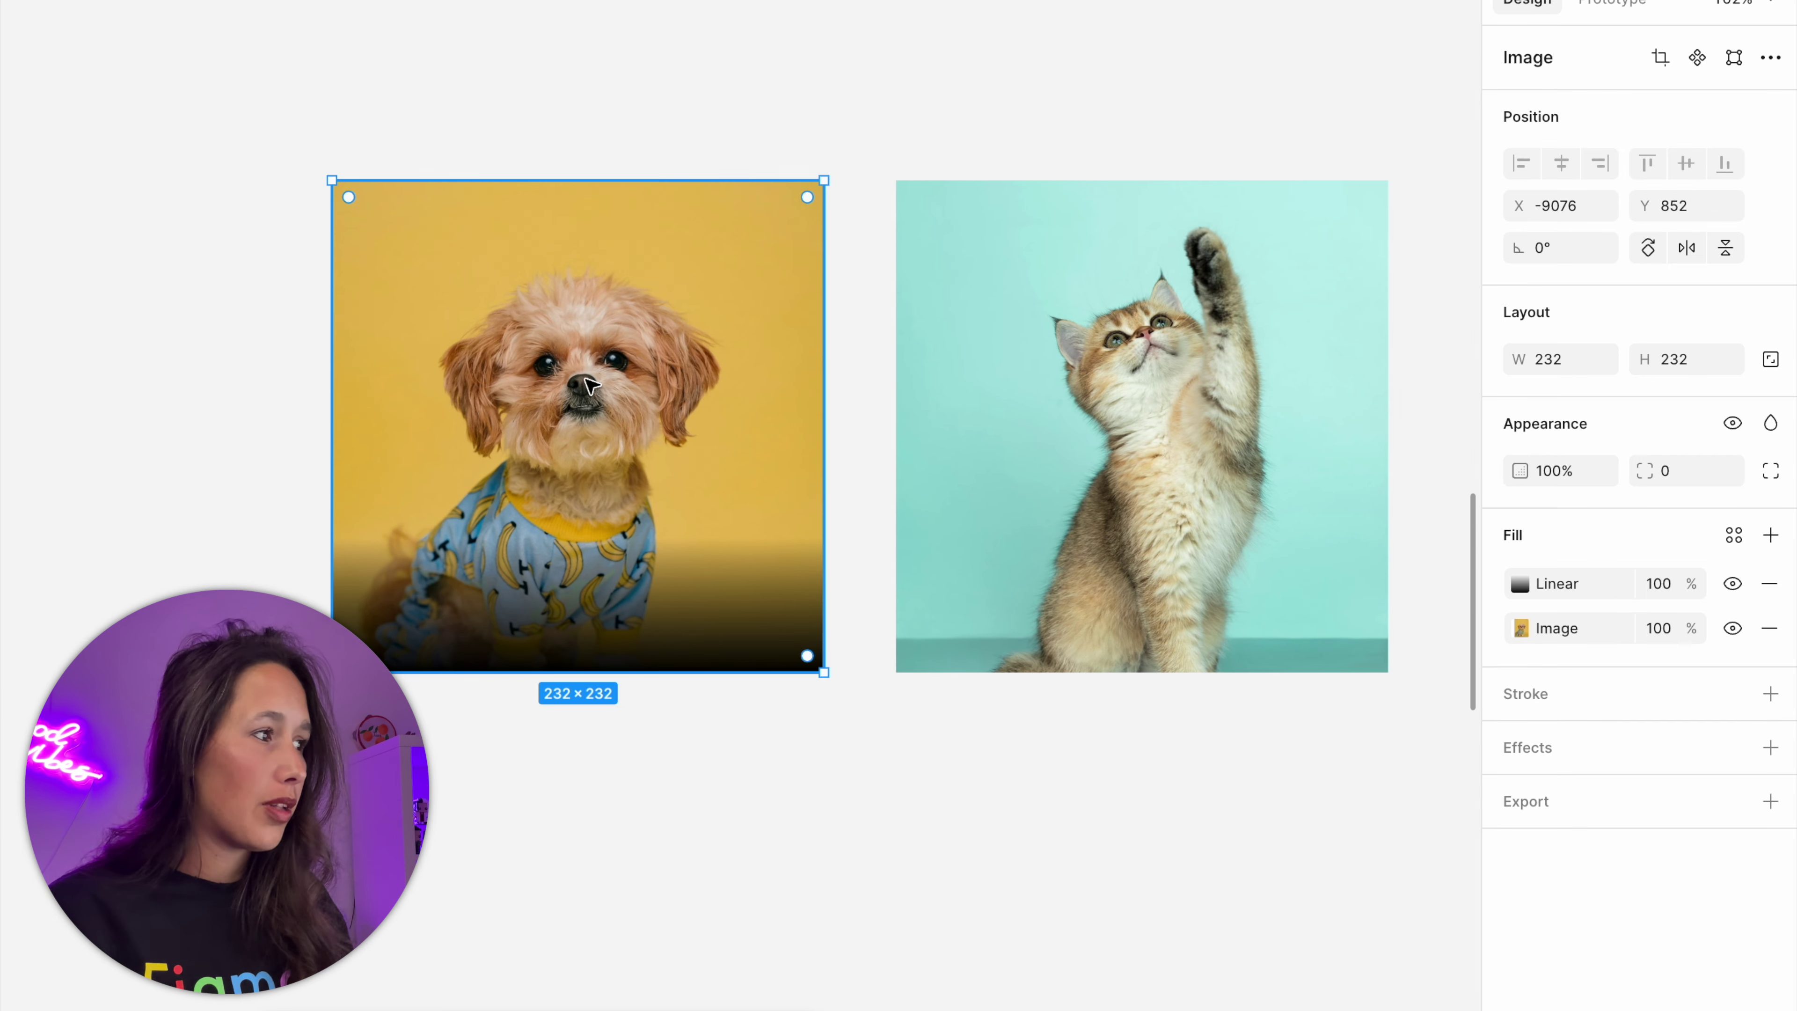
pyautogui.moveTo(980, 409); pyautogui.dragTo(1112, 395)
pyautogui.moveTo(570, 398); pyautogui.dragTo(687, 400)
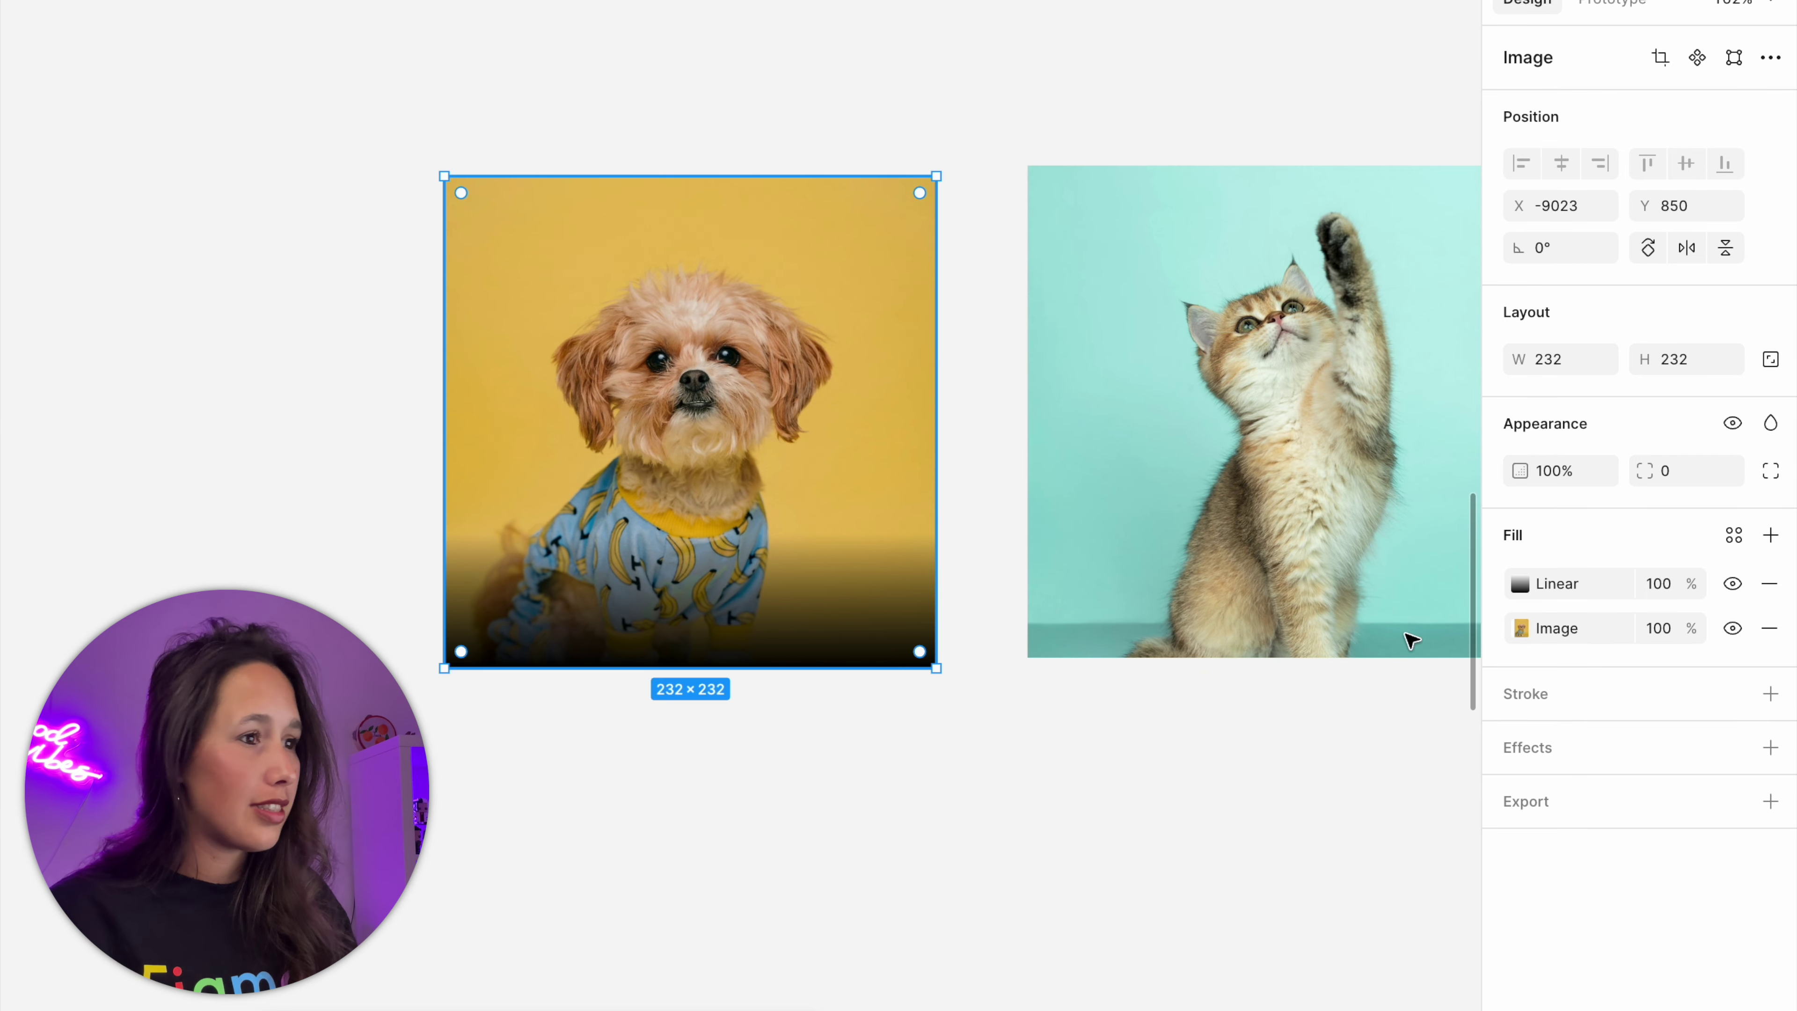
pyautogui.click(1520, 583)
pyautogui.moveTo(690, 533); pyautogui.dragTo(689, 345)
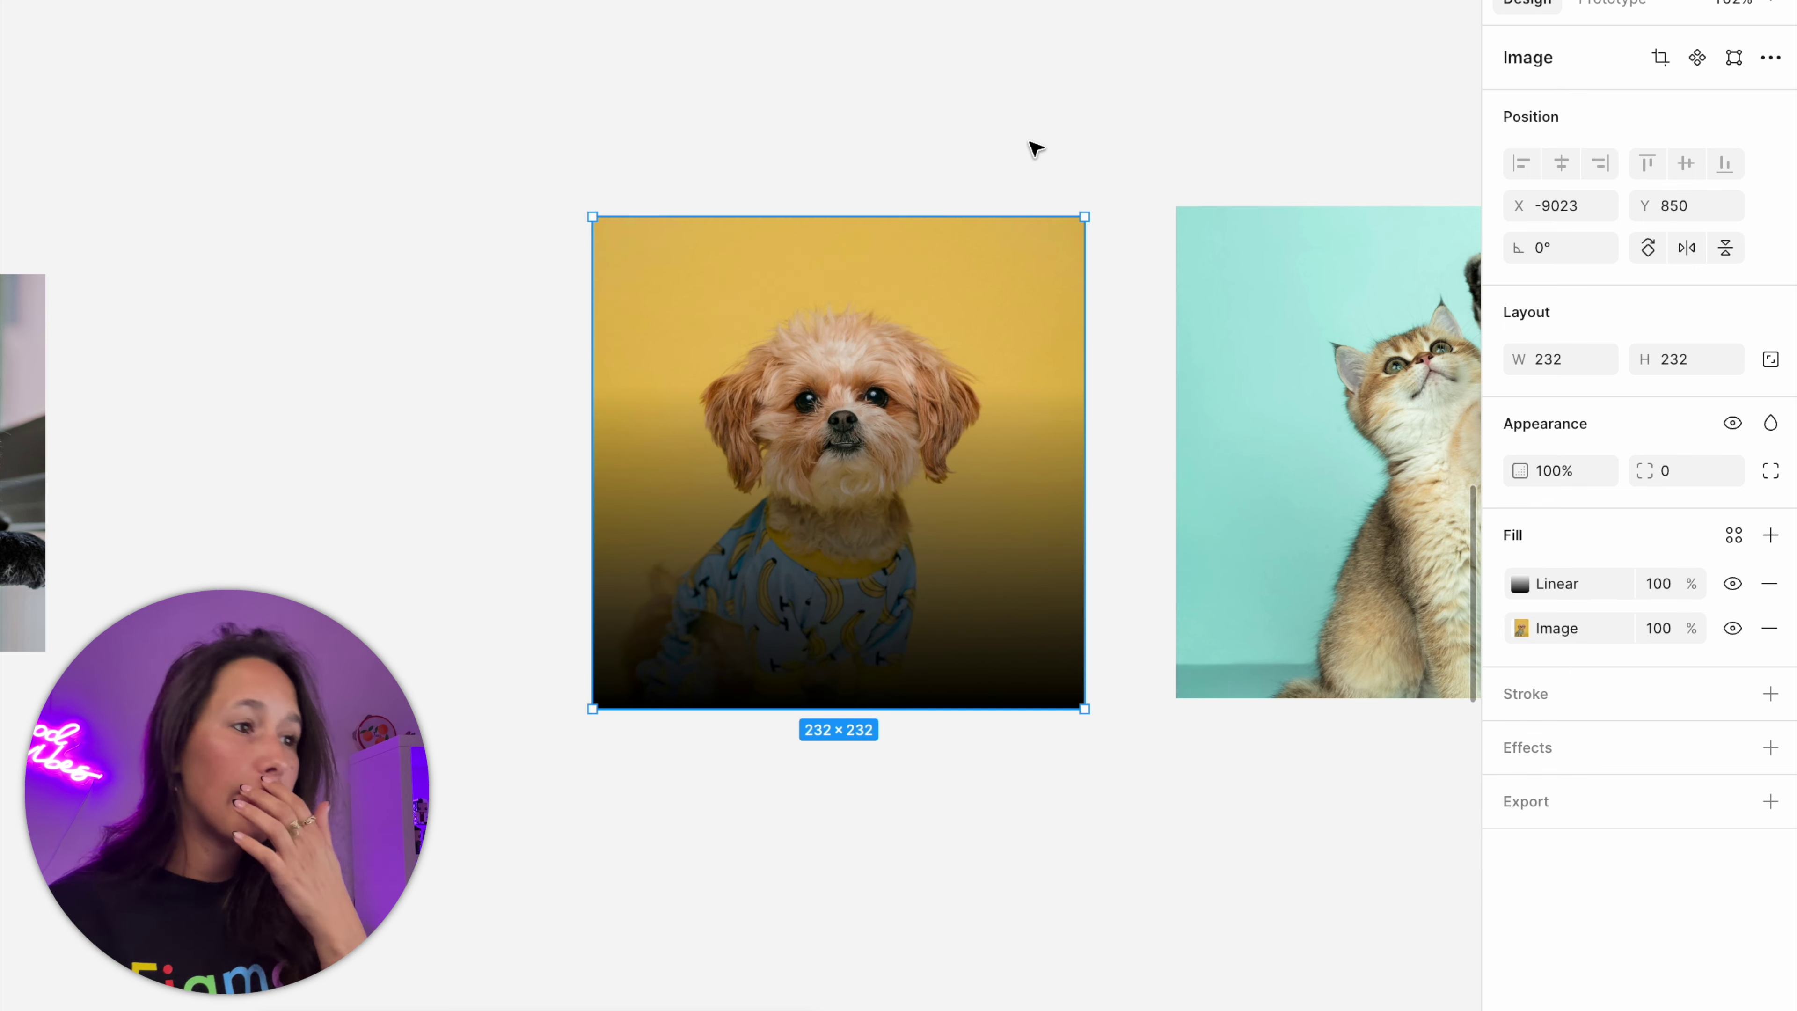
# - Copy all properties of the teal cat image onto the gradient dog image, and undo the paste
pyautogui.click(1295, 327)
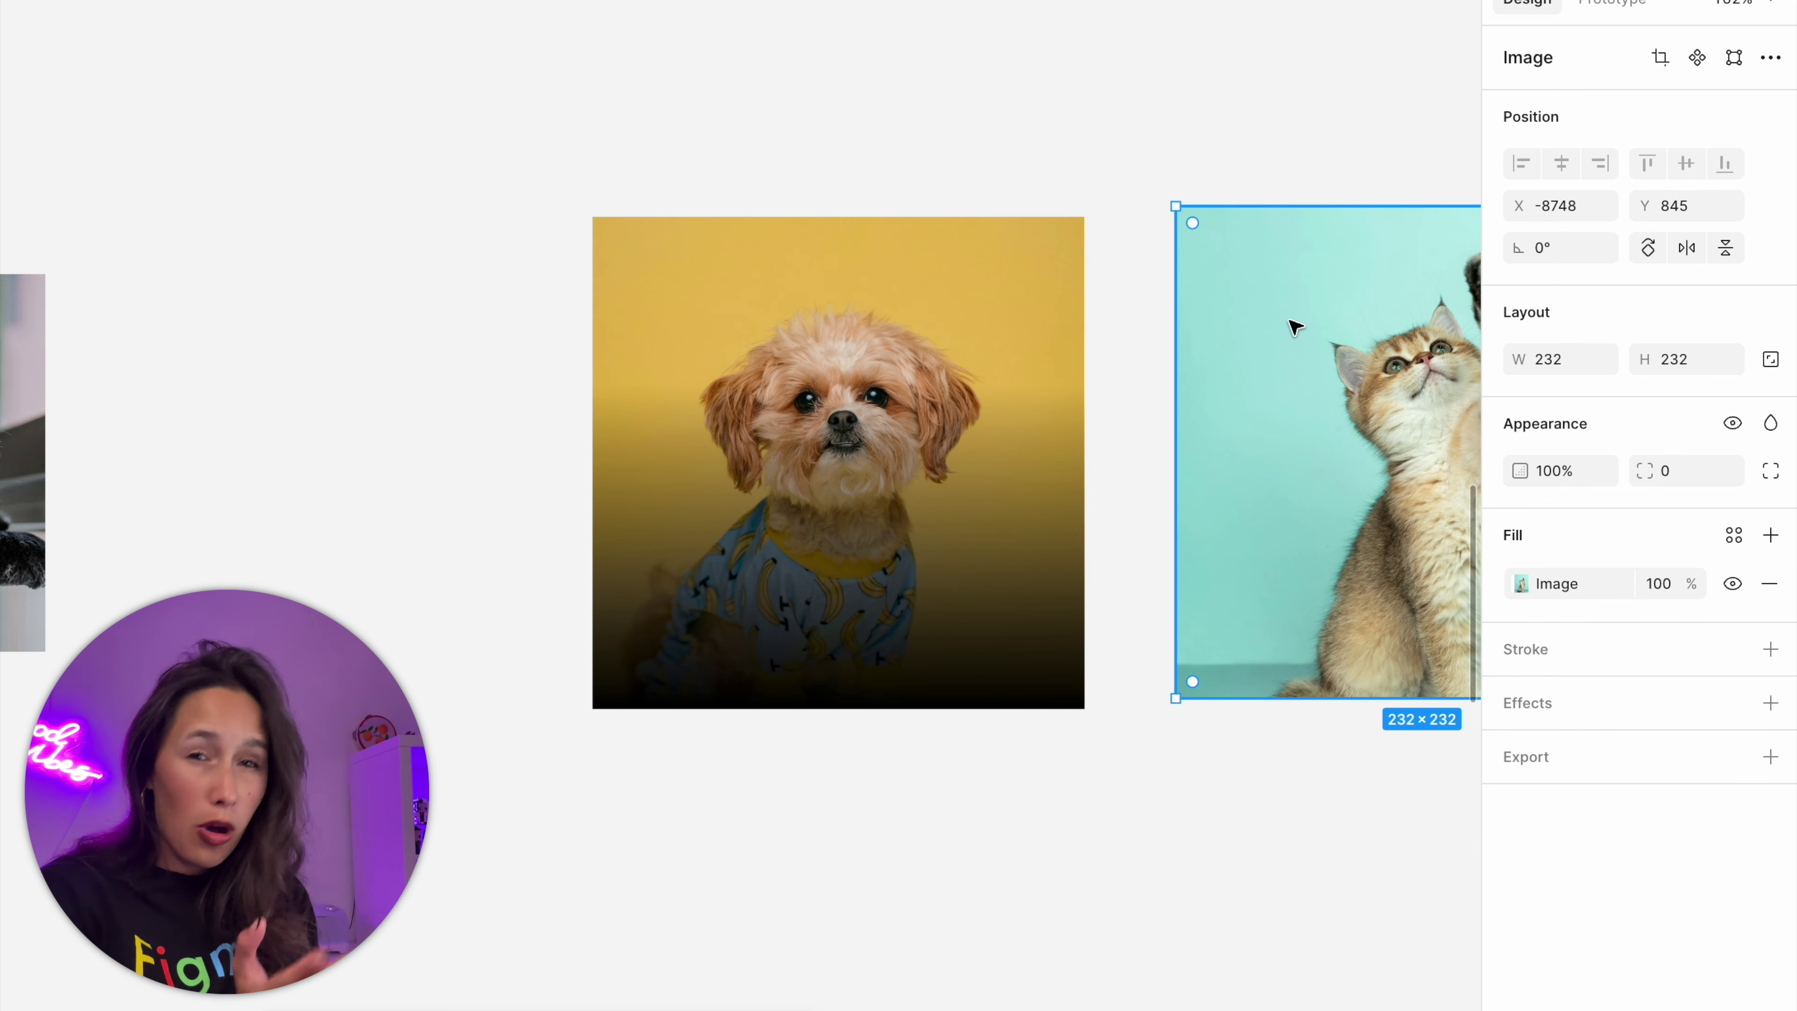
pyautogui.press('super+alt+c')
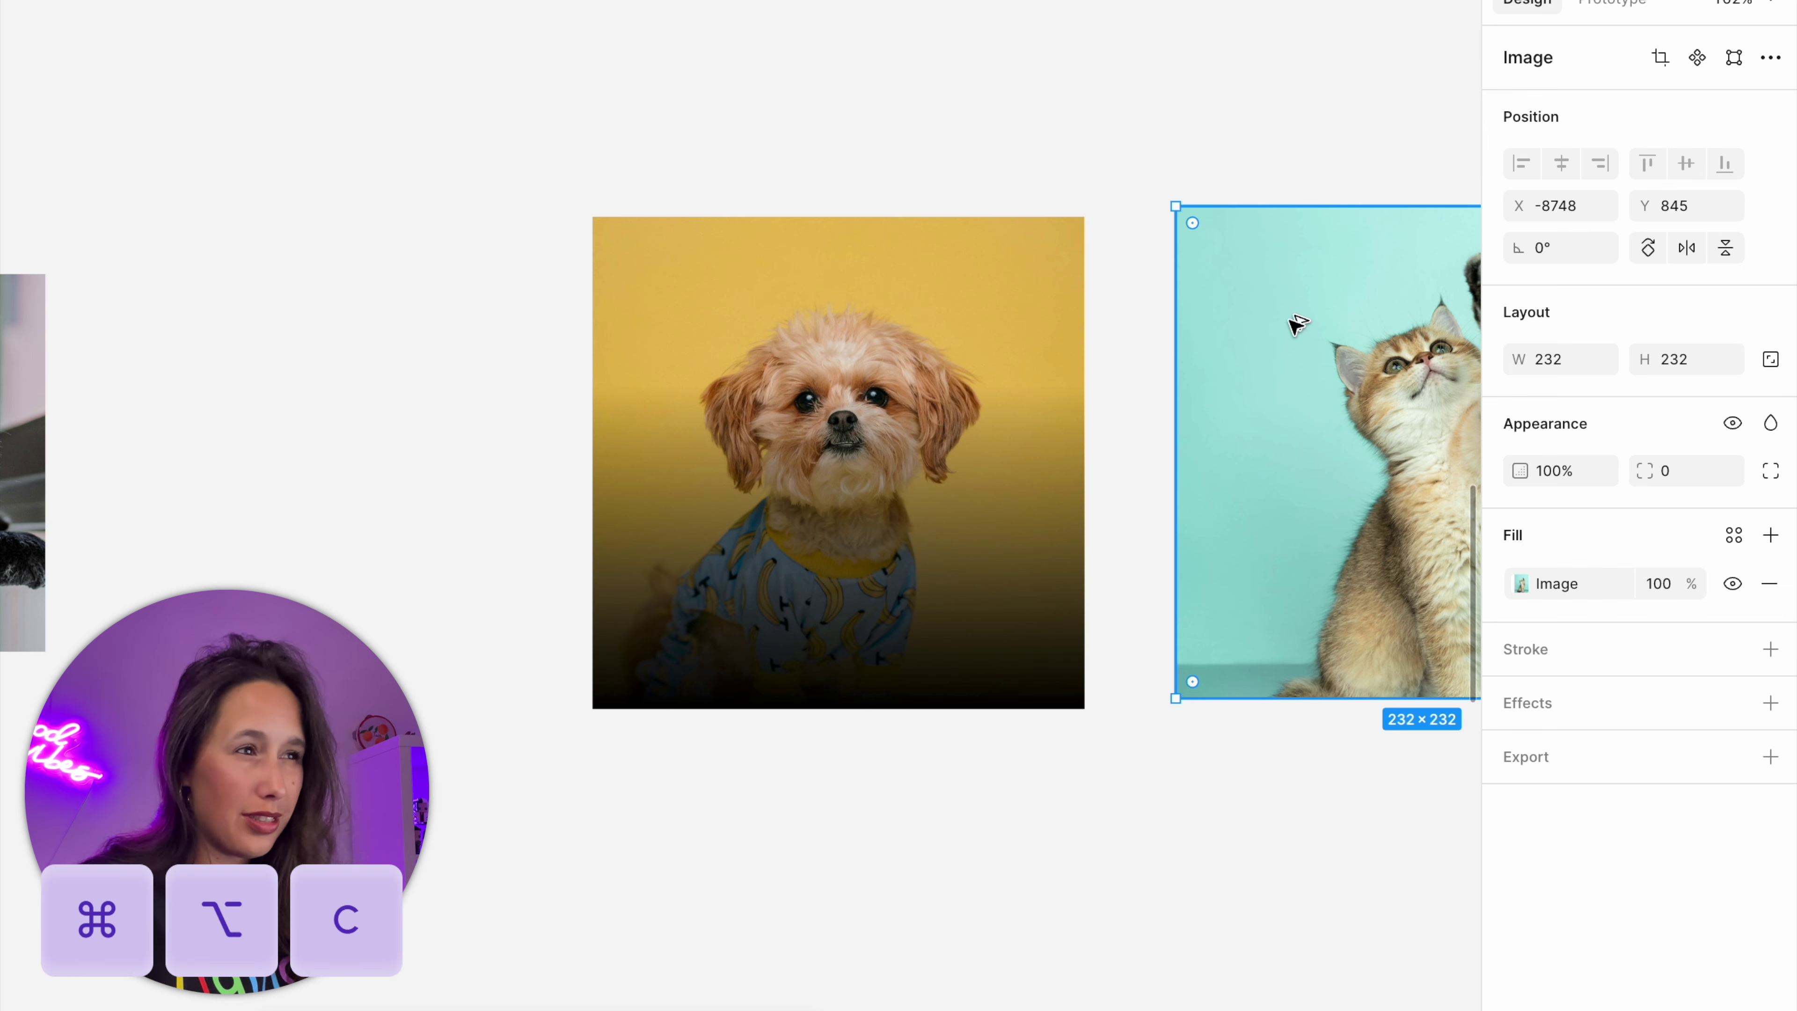
pyautogui.click(846, 301)
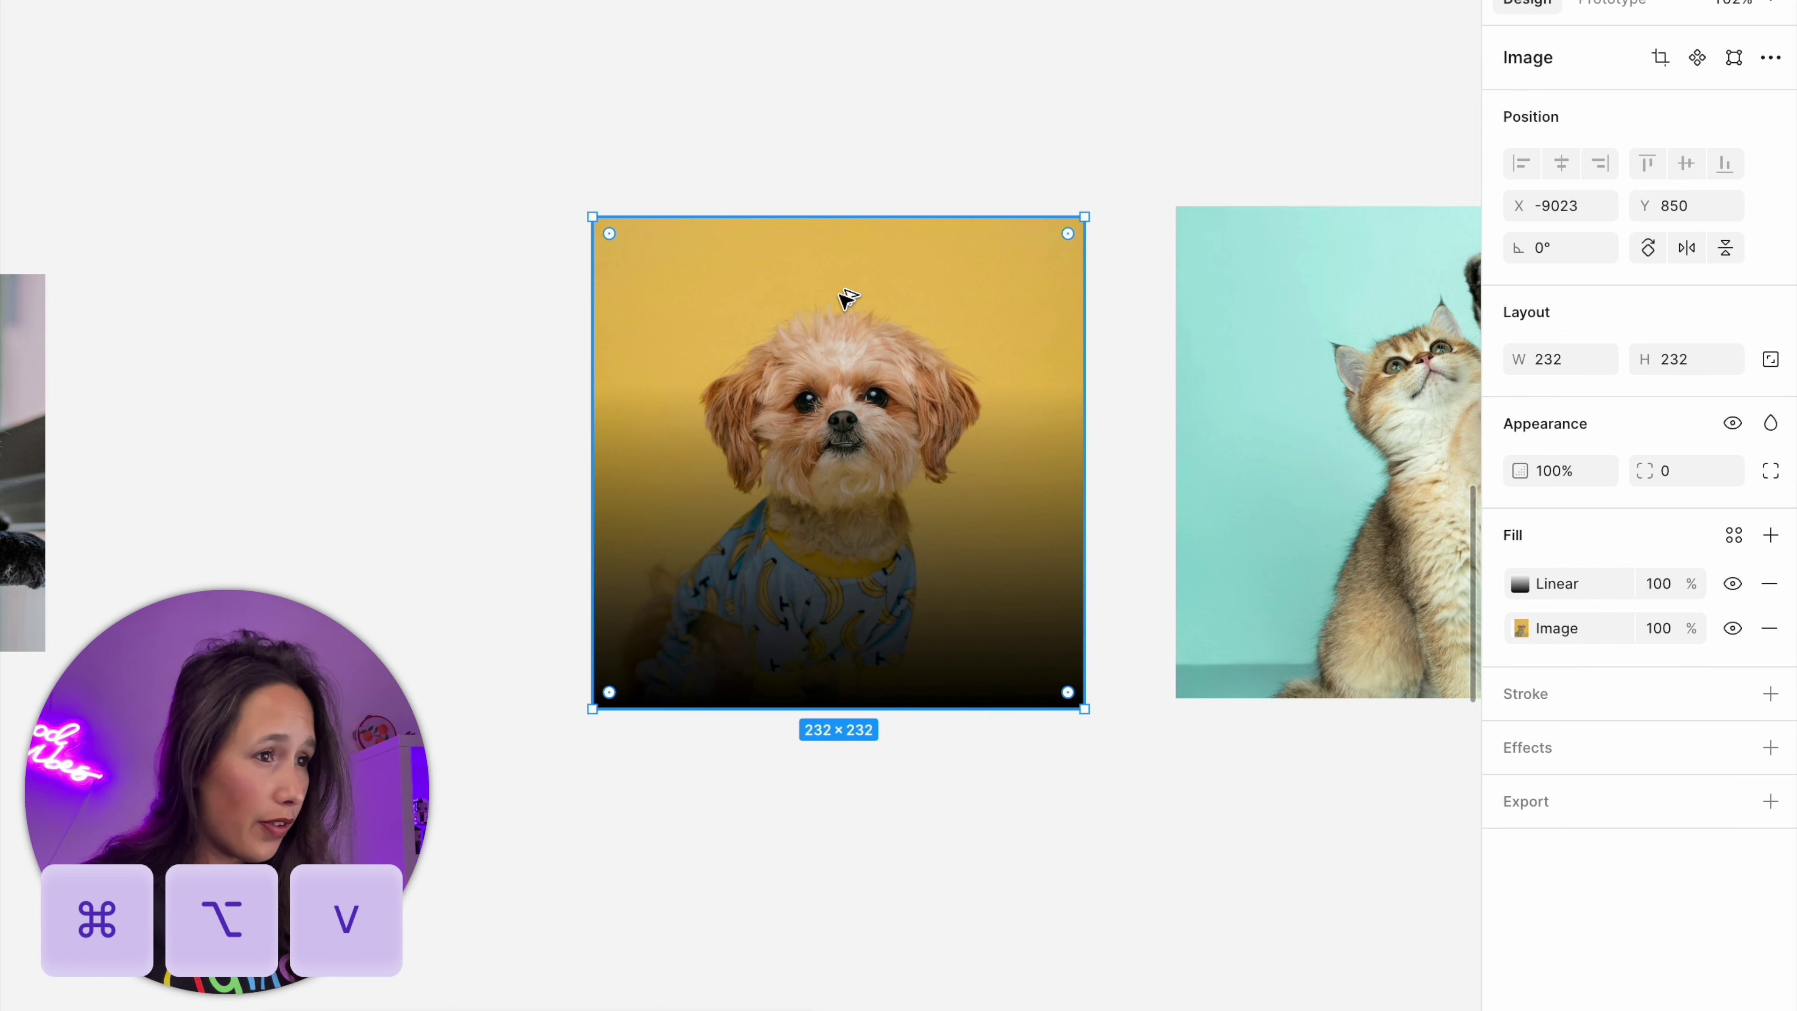
pyautogui.press('super+alt+v')
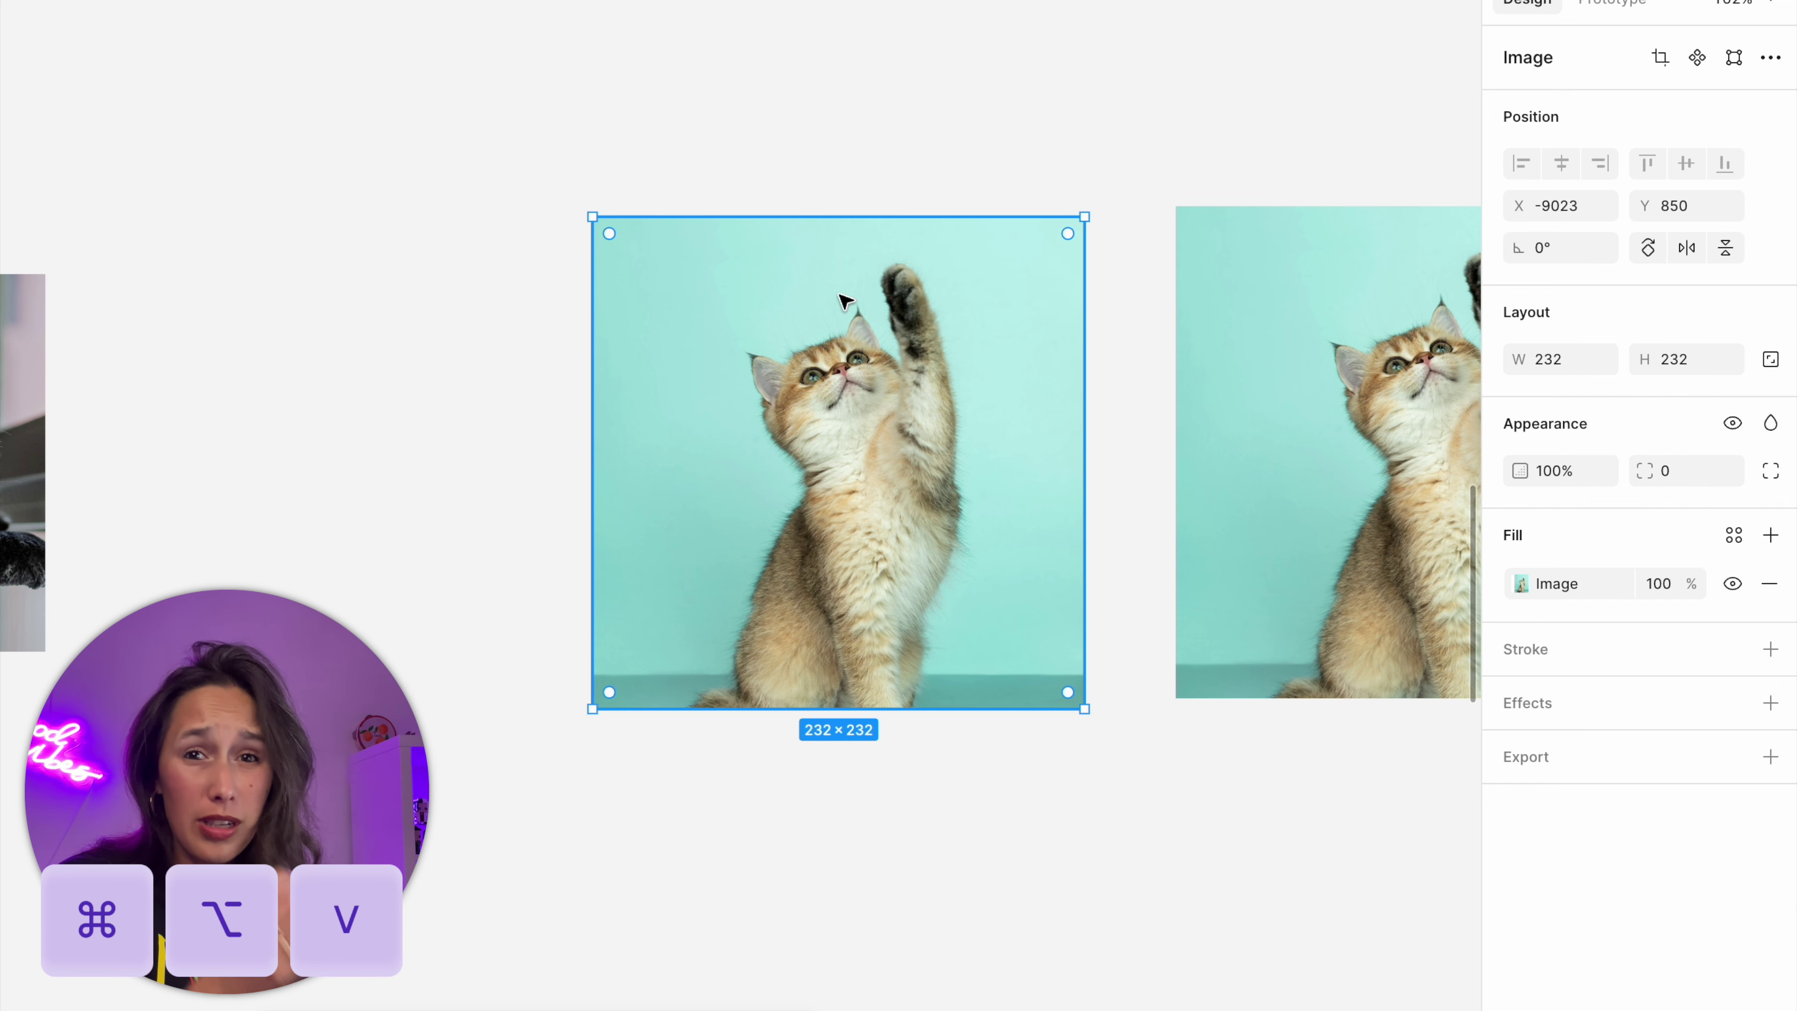
pyautogui.press('super+z')
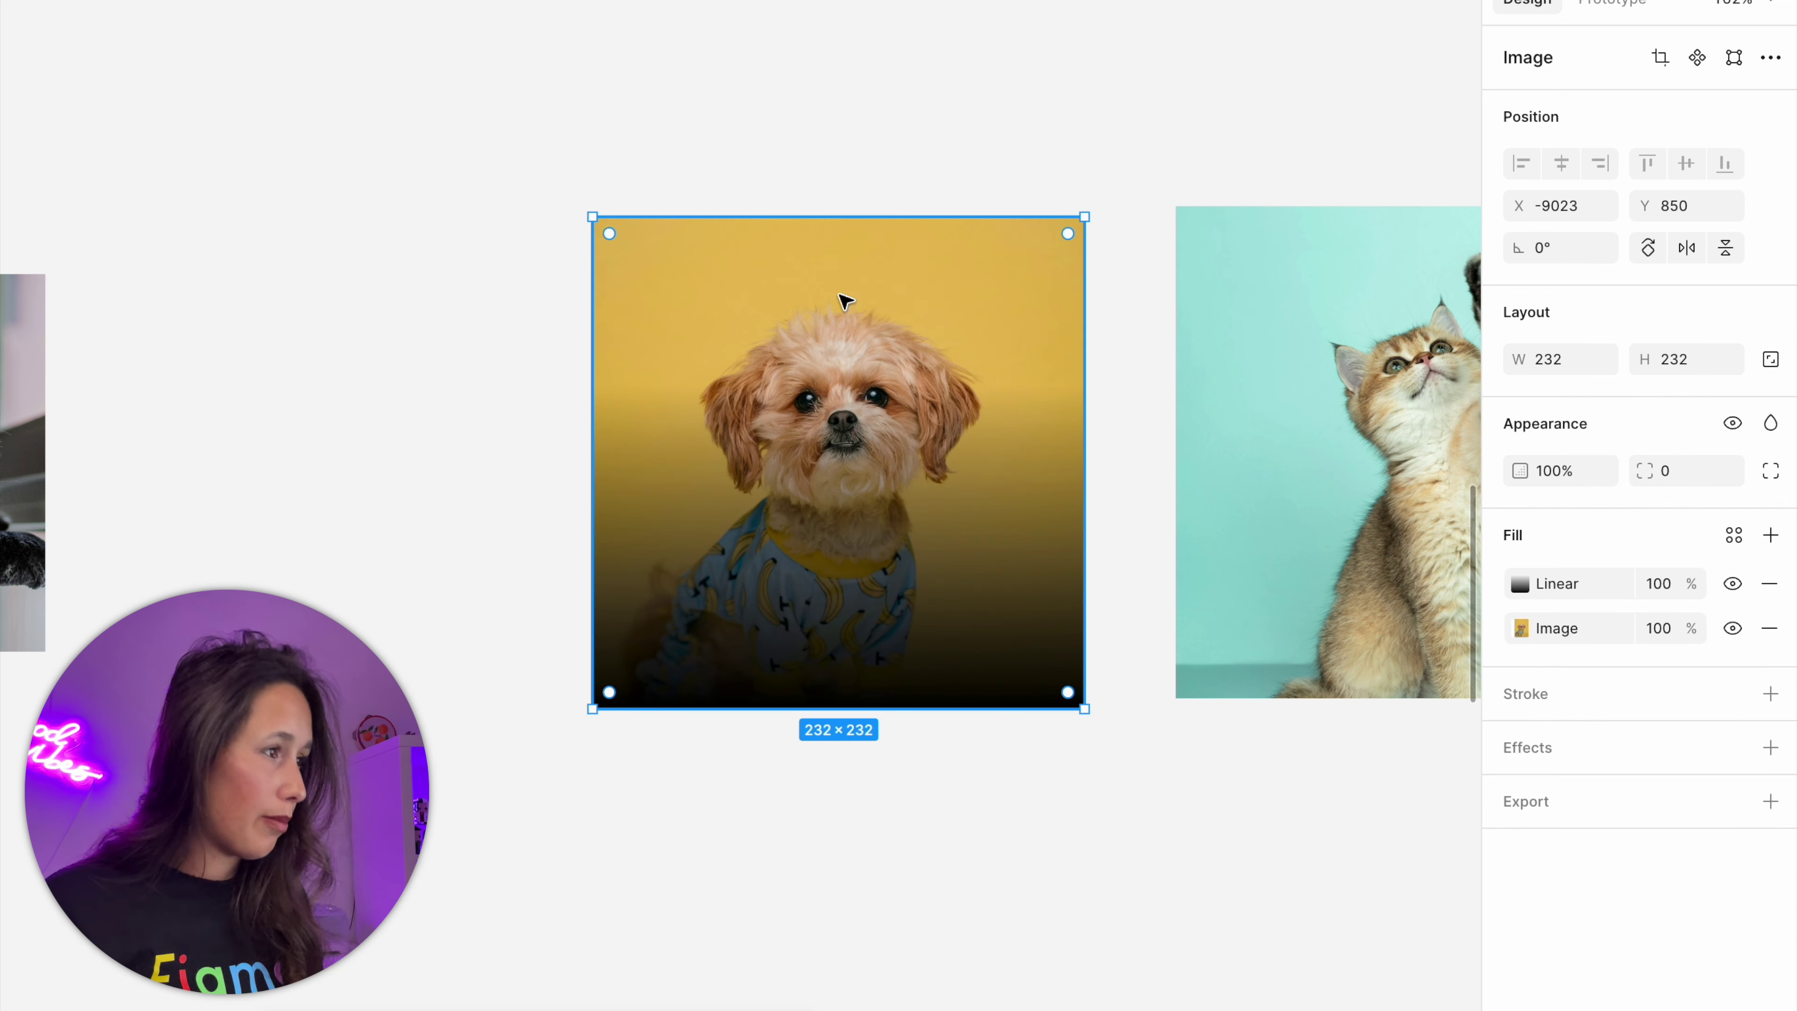
pyautogui.click(1137, 349)
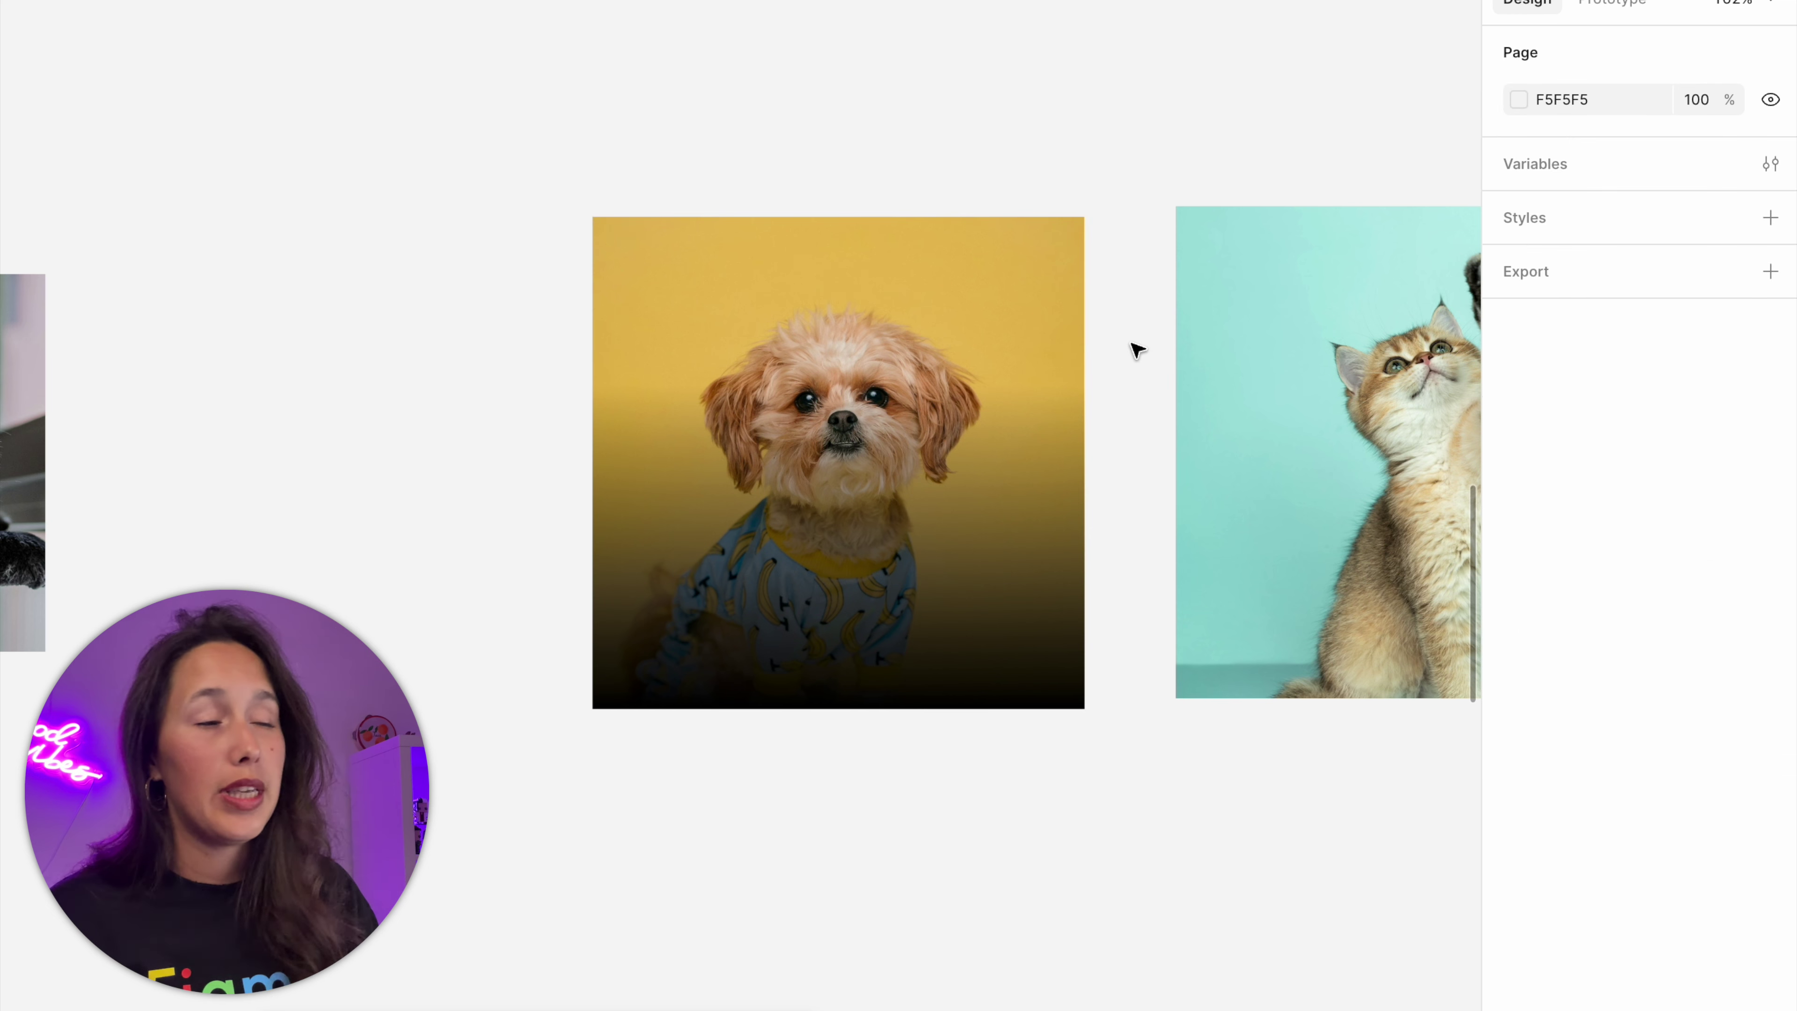
# - Try pasting the cat image's fill into the dog image's fills beneath the linear gradient, and remove the pasted fill
pyautogui.click(1203, 346)
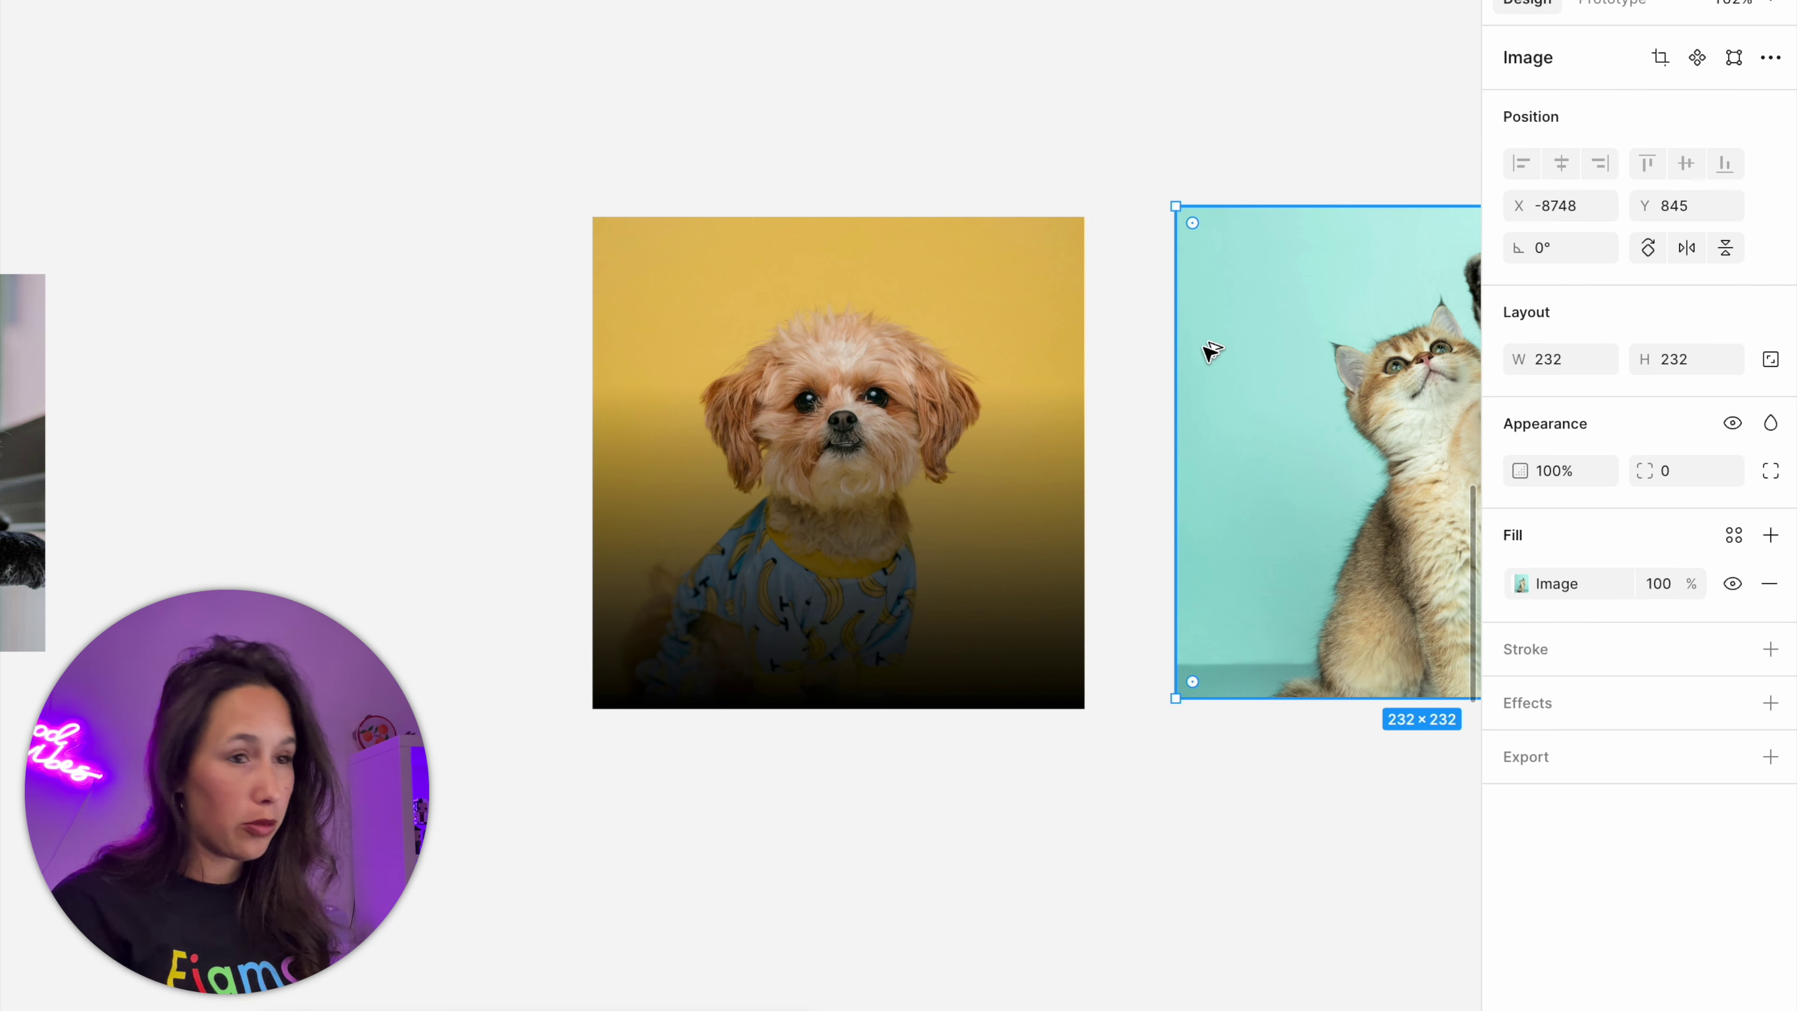
pyautogui.press('super+alt+c')
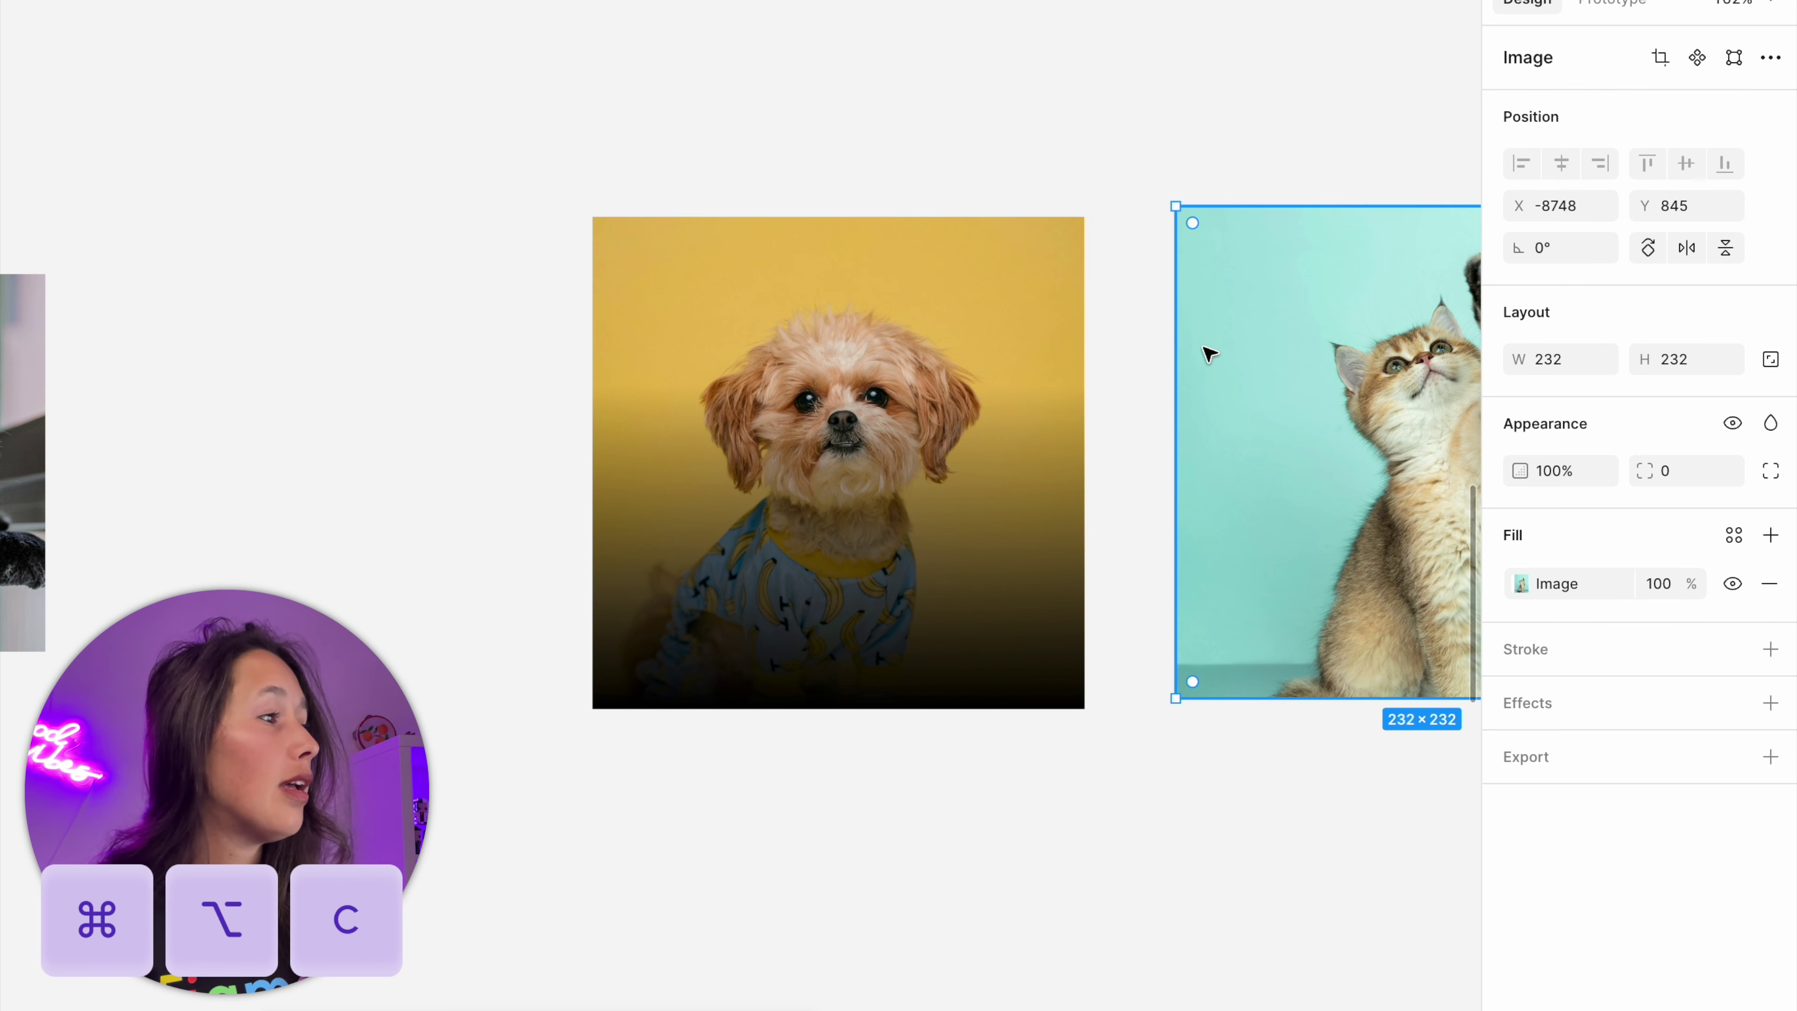
pyautogui.click(1043, 366)
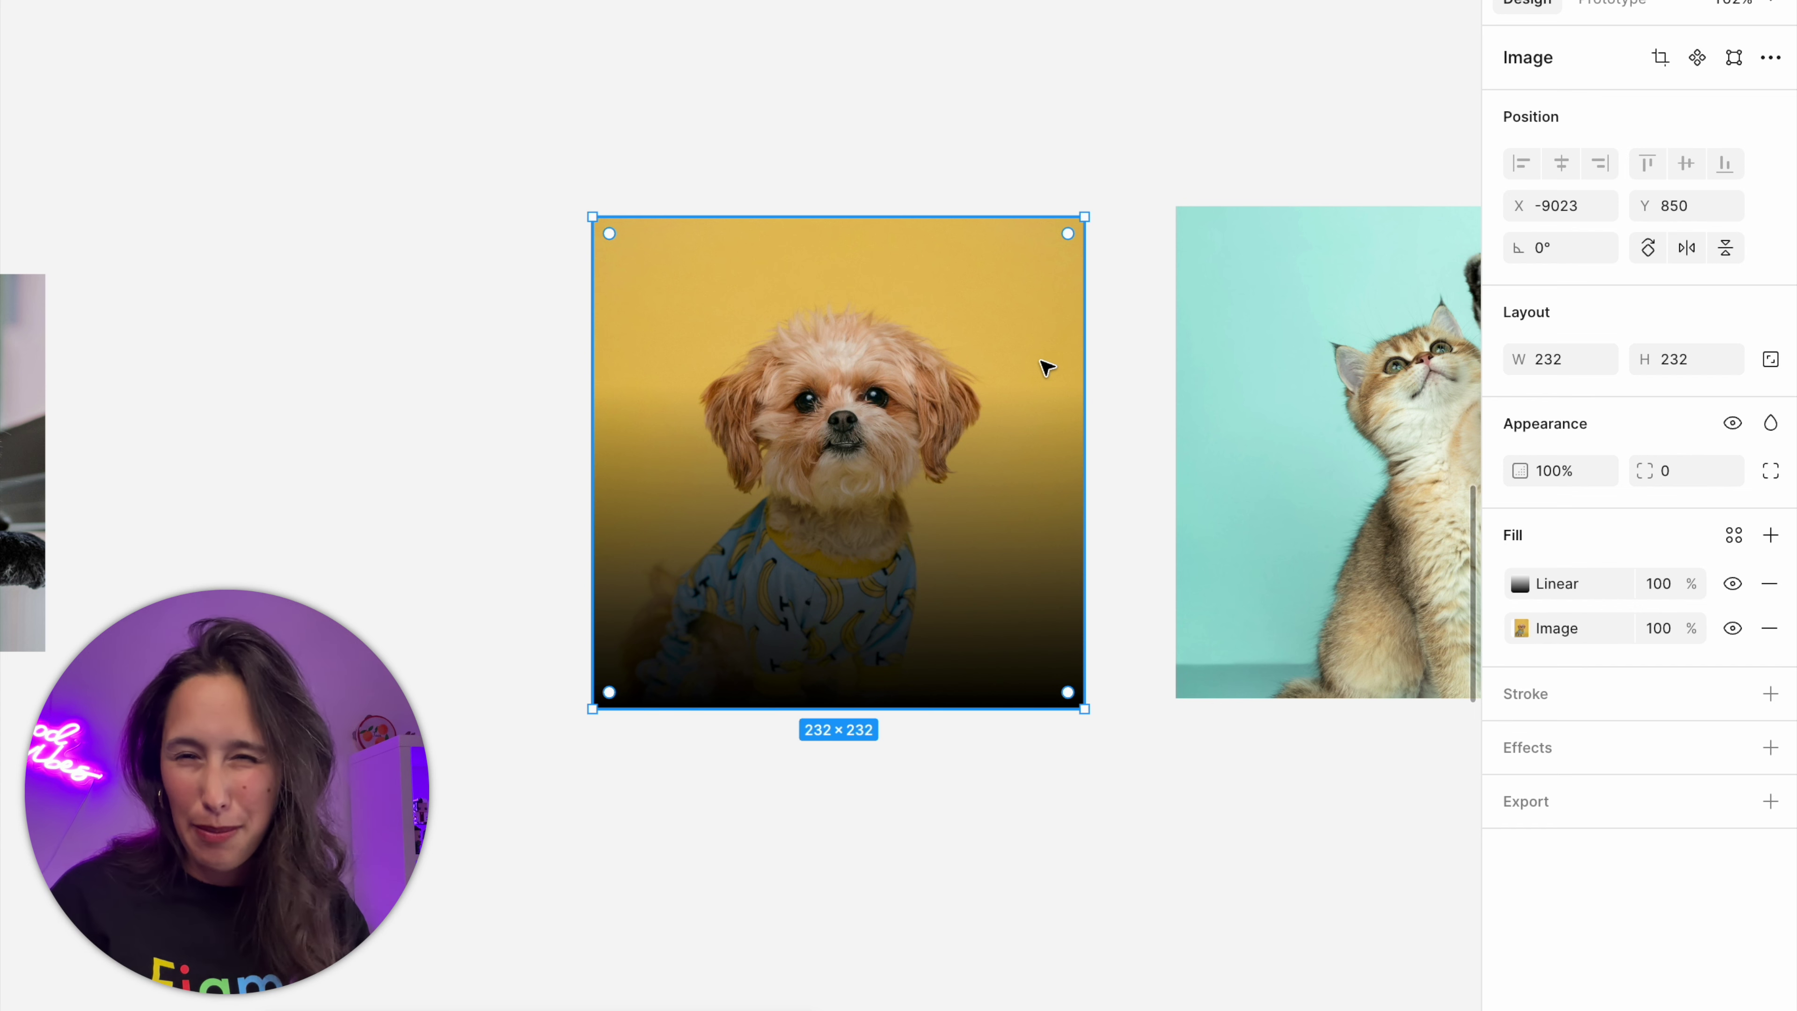
pyautogui.click(1495, 611)
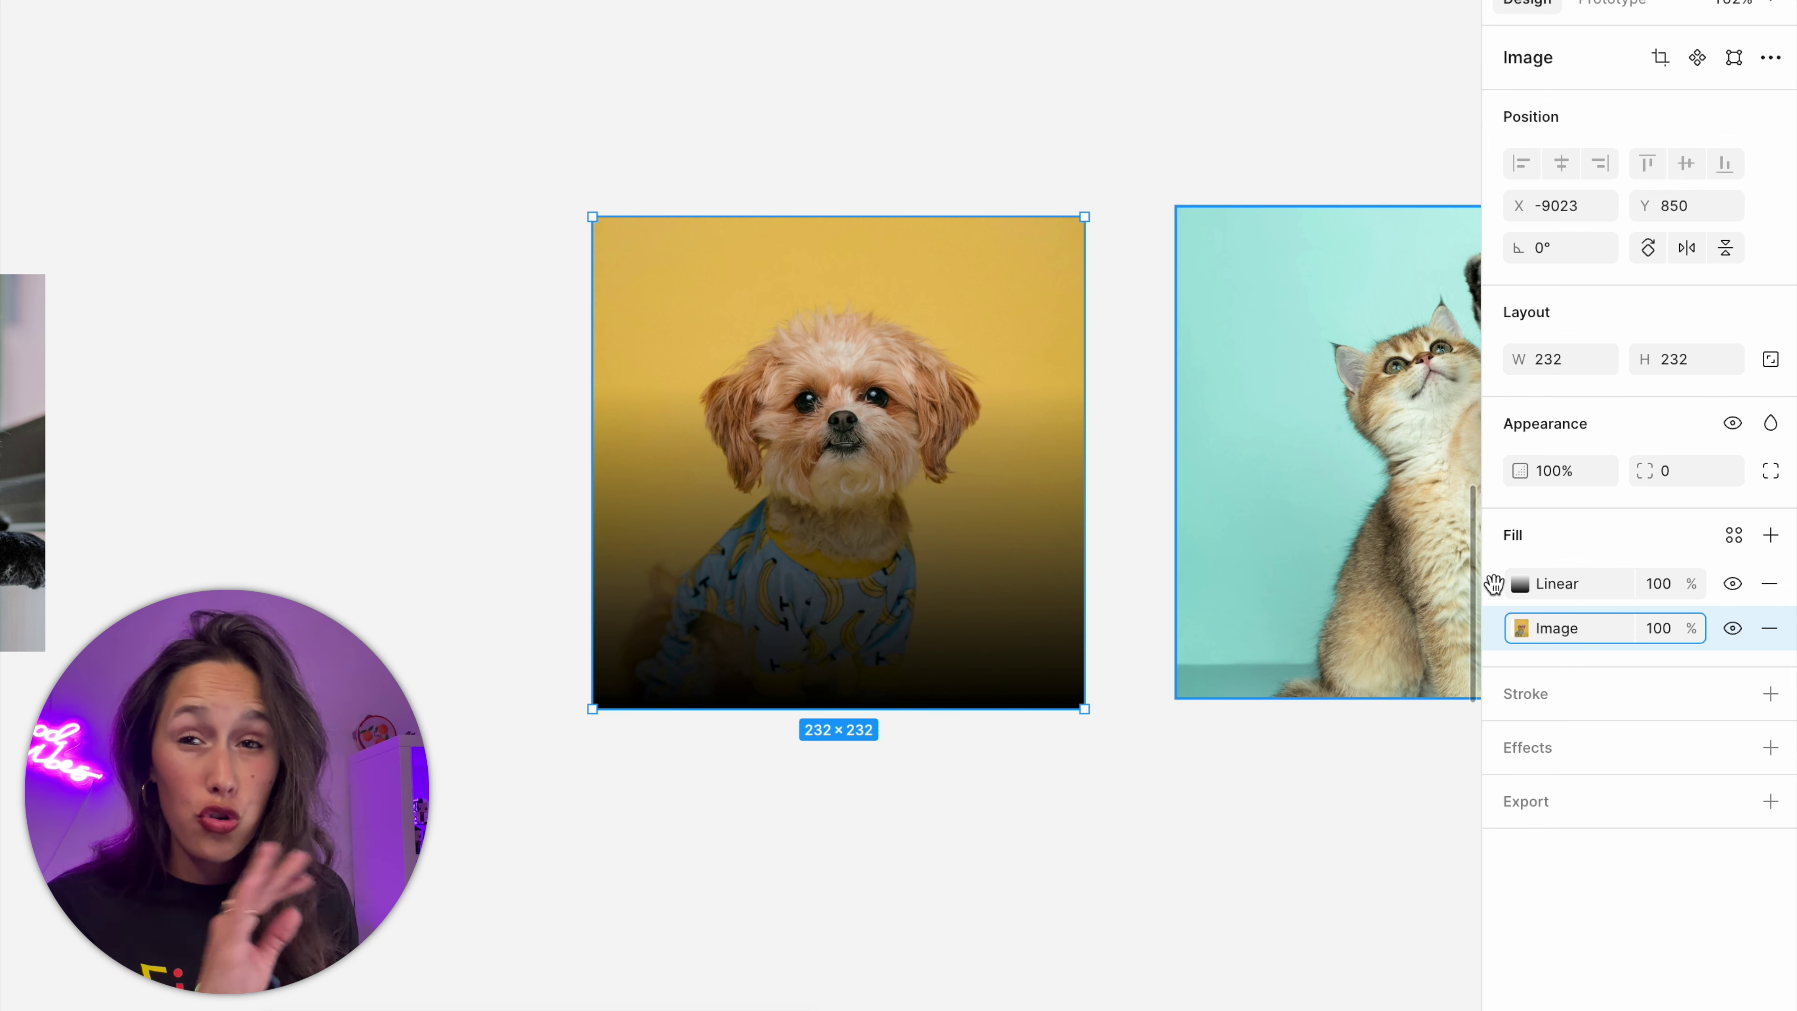
pyautogui.press('super+v')
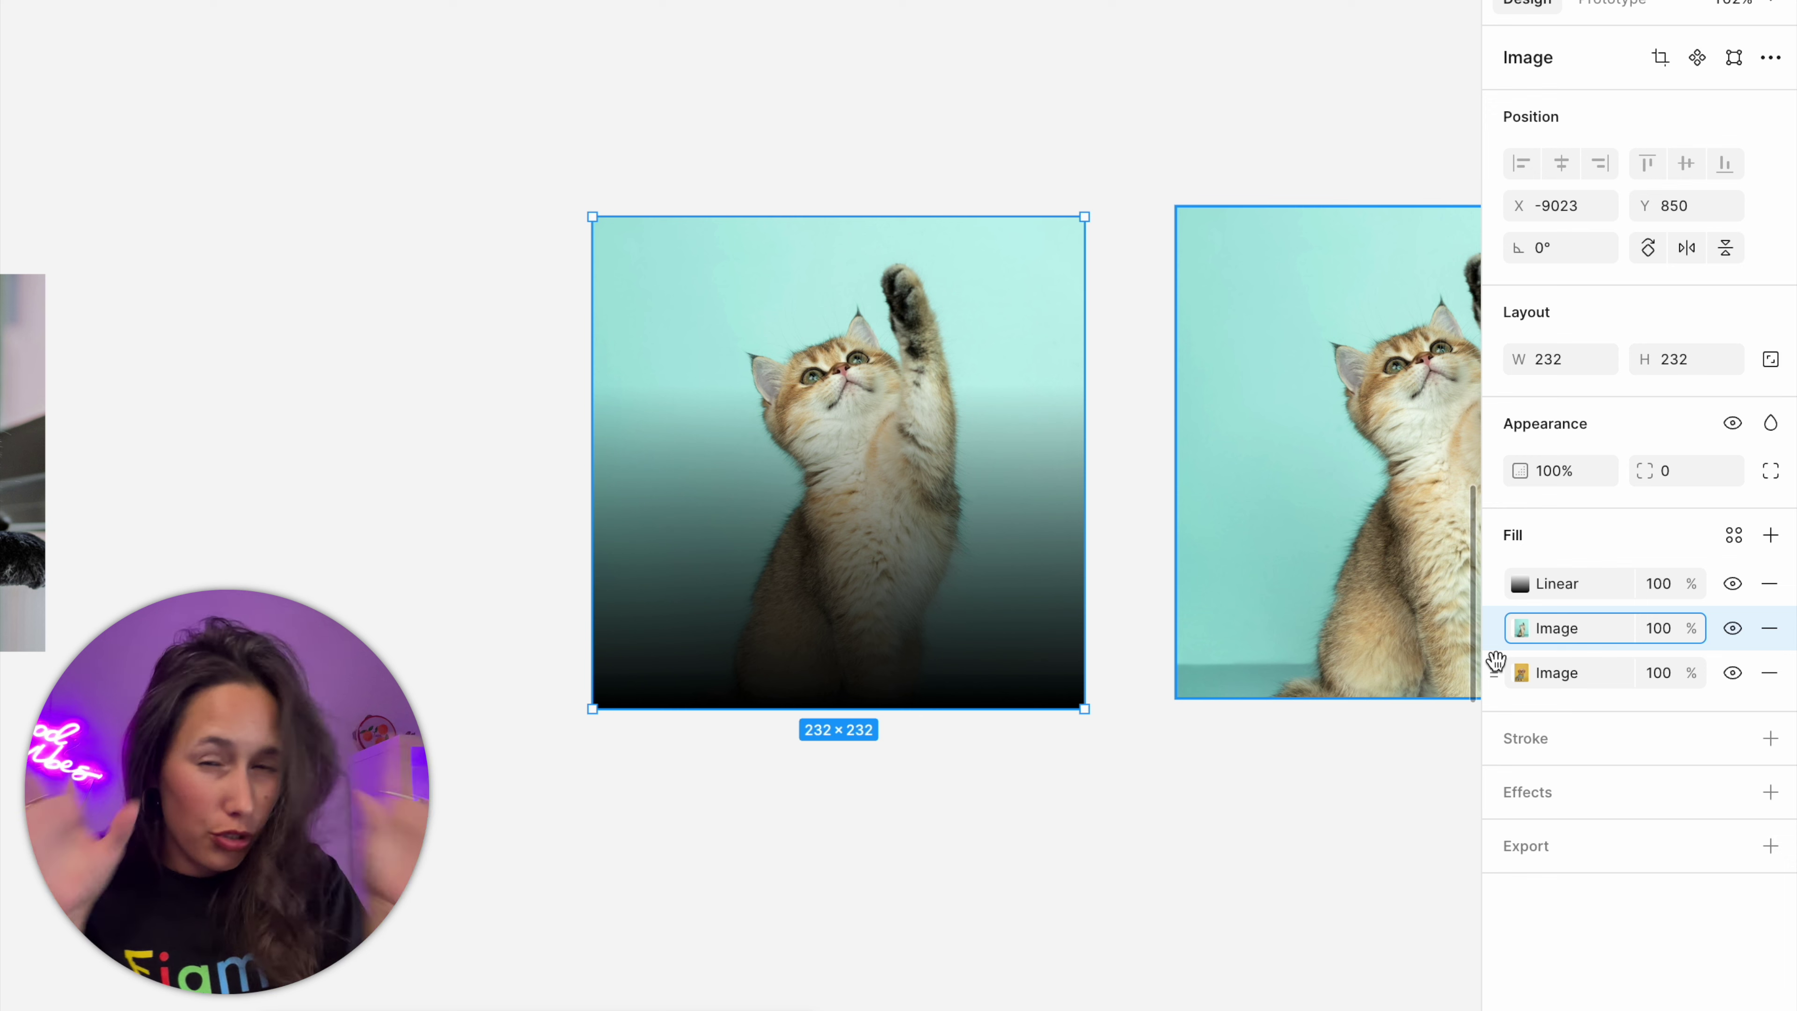
pyautogui.press('BackSpace')
pyautogui.click(1151, 269)
pyautogui.click(1076, 327)
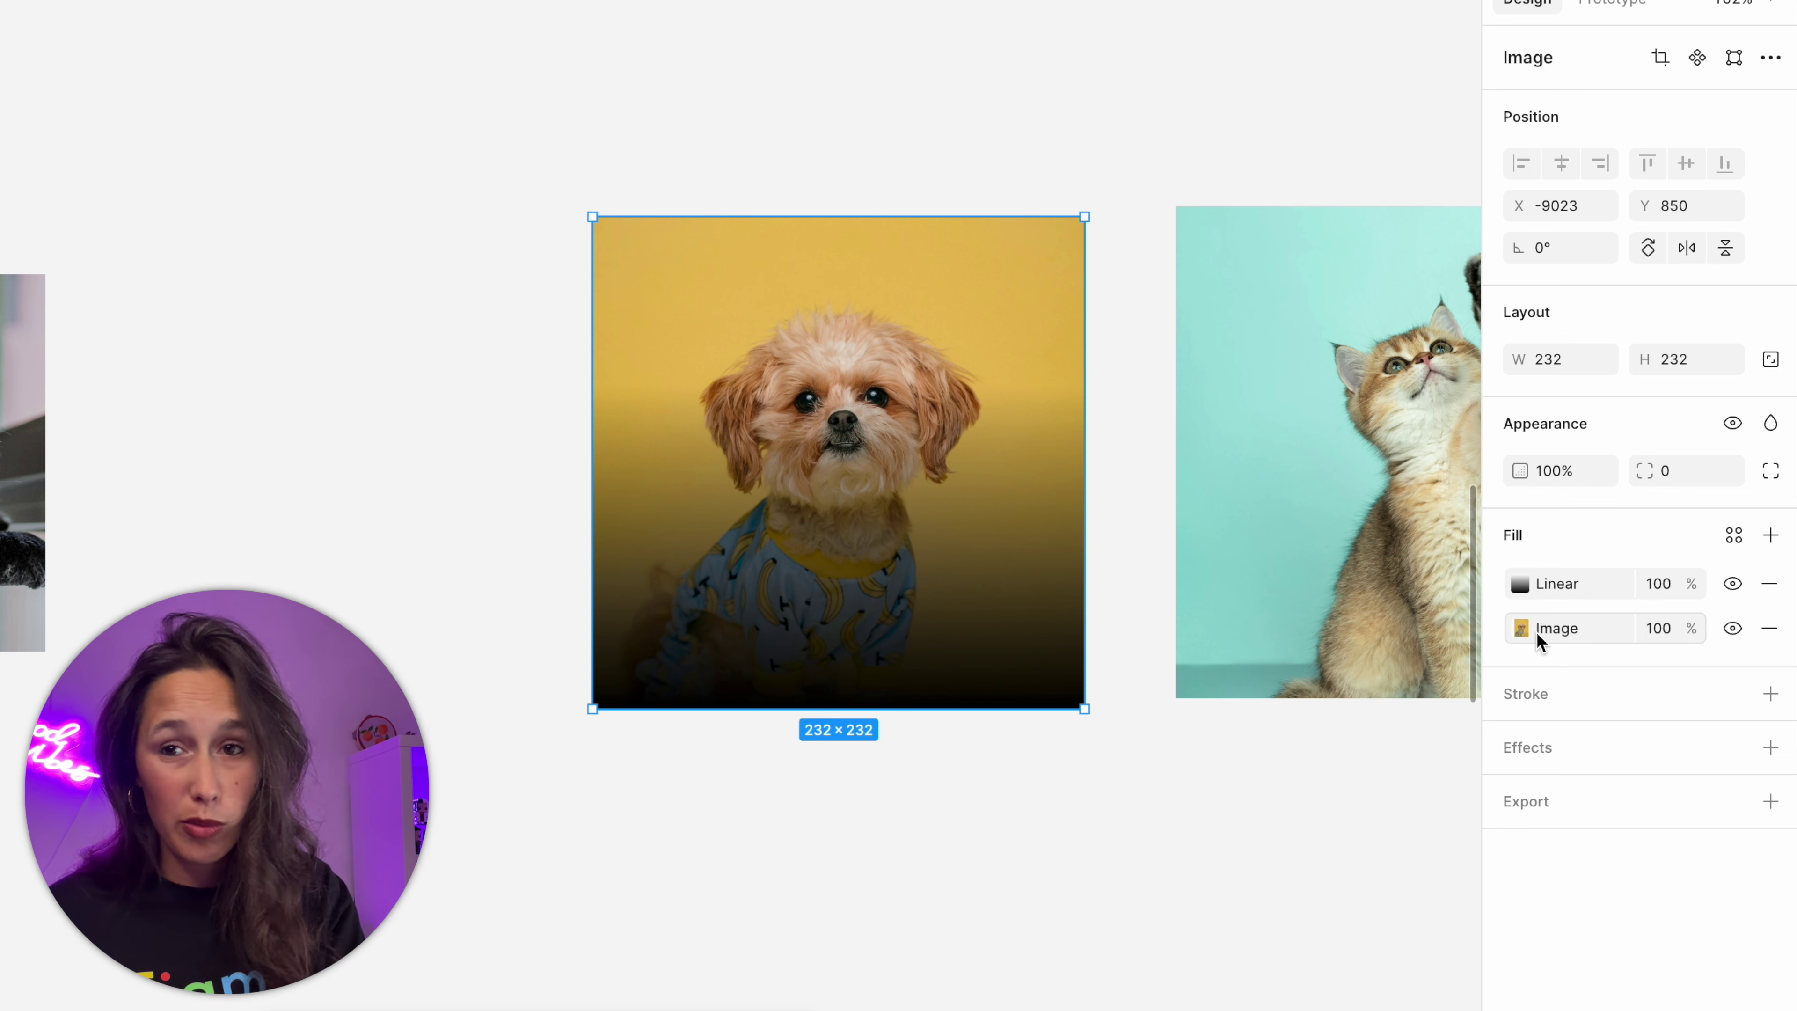
# - Paste the cat image's fill beneath the dog image's linear gradient, and delete the original dog photo fill
pyautogui.click(1208, 488)
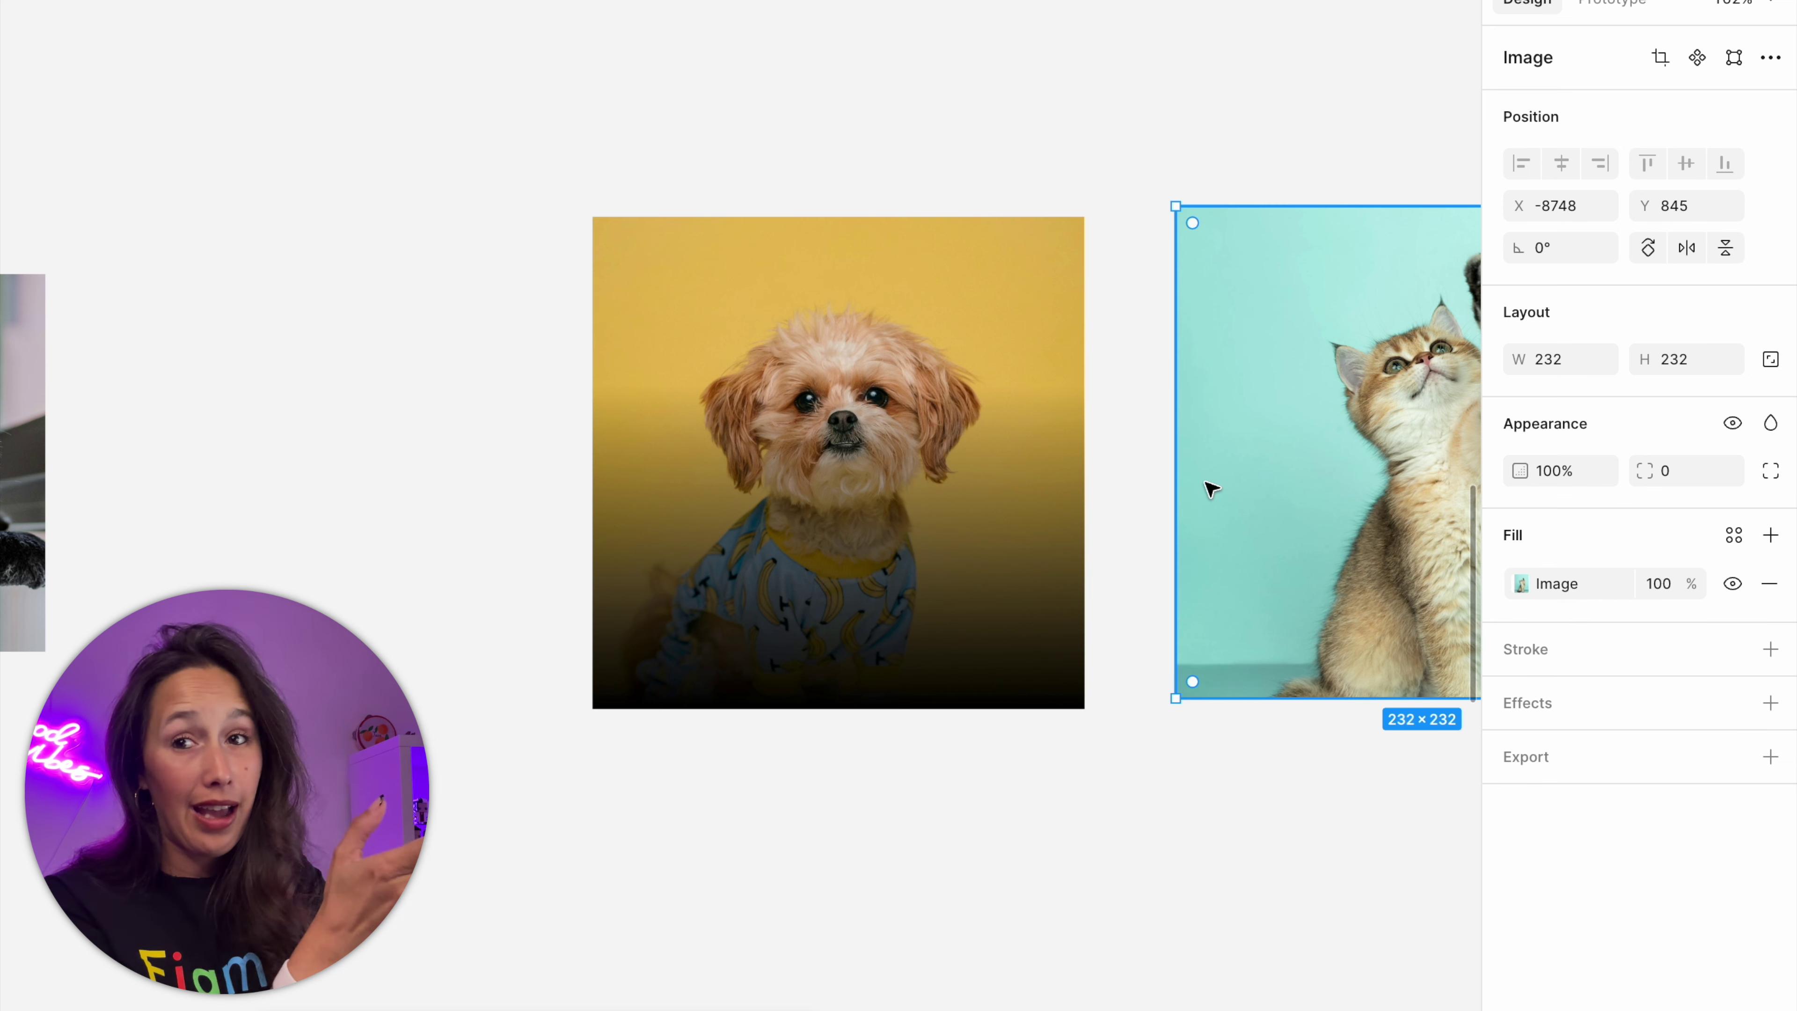
pyautogui.press('super+alt+c')
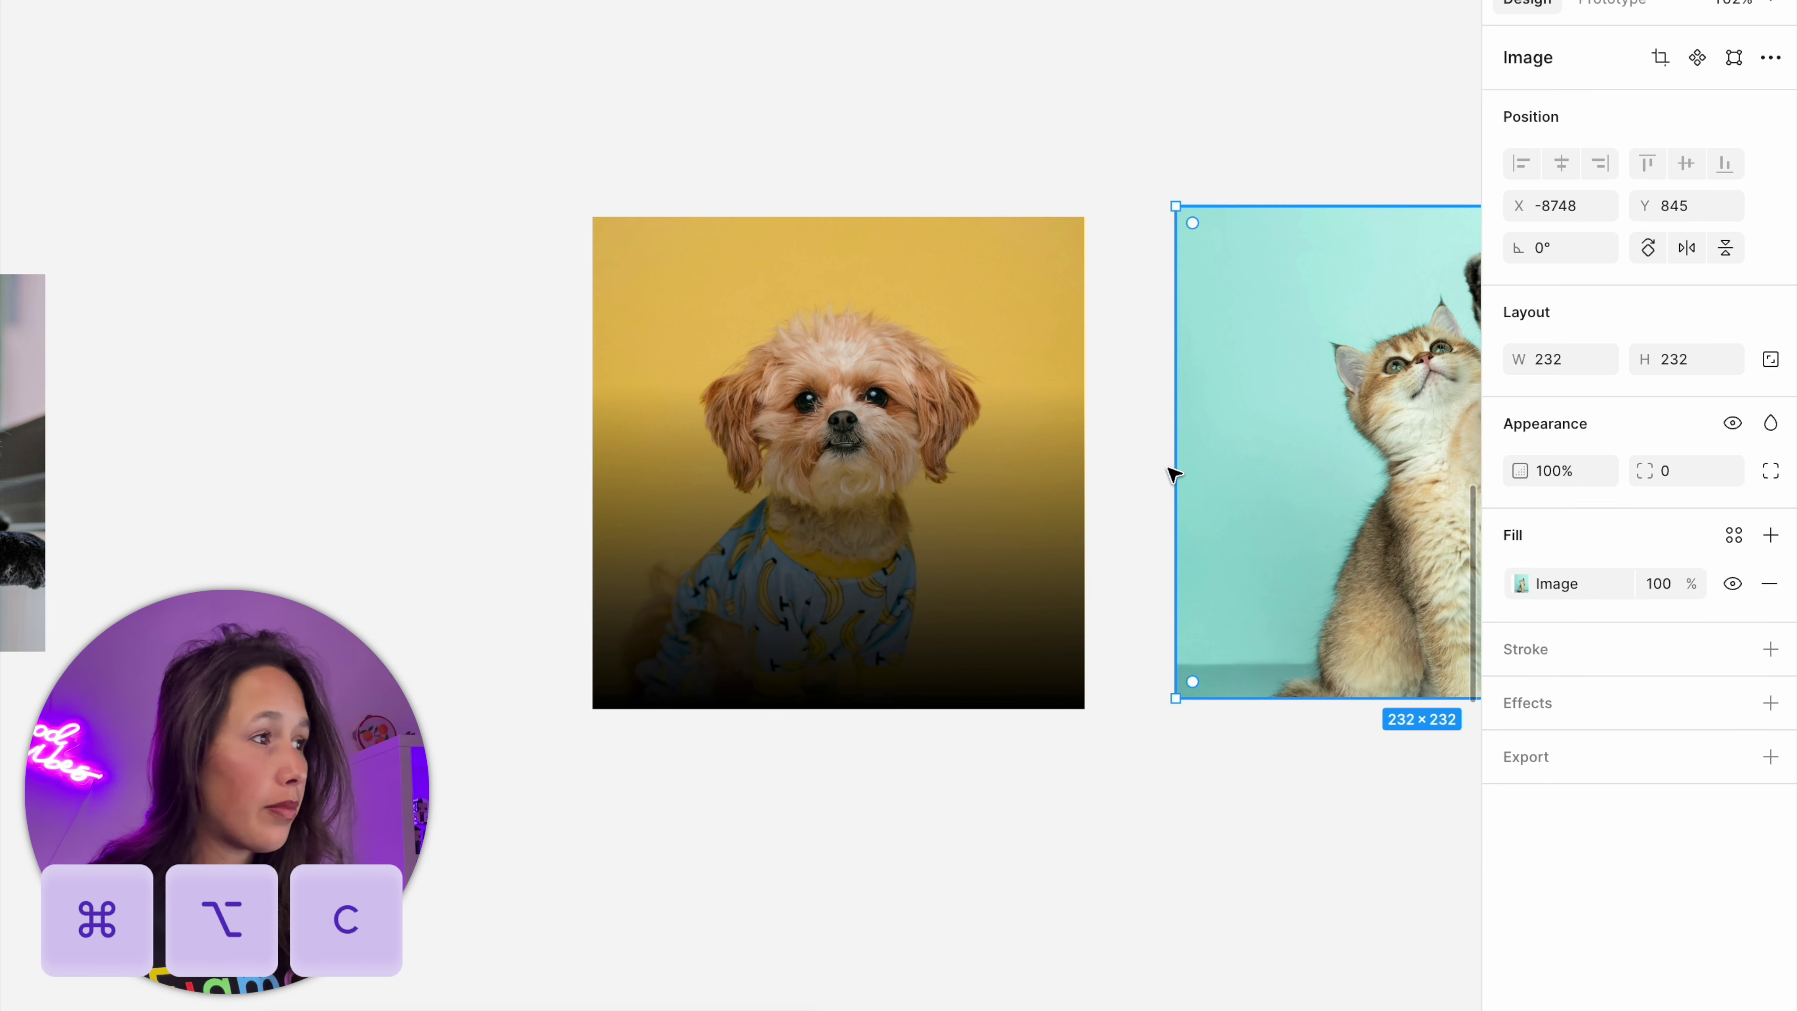
pyautogui.click(1032, 462)
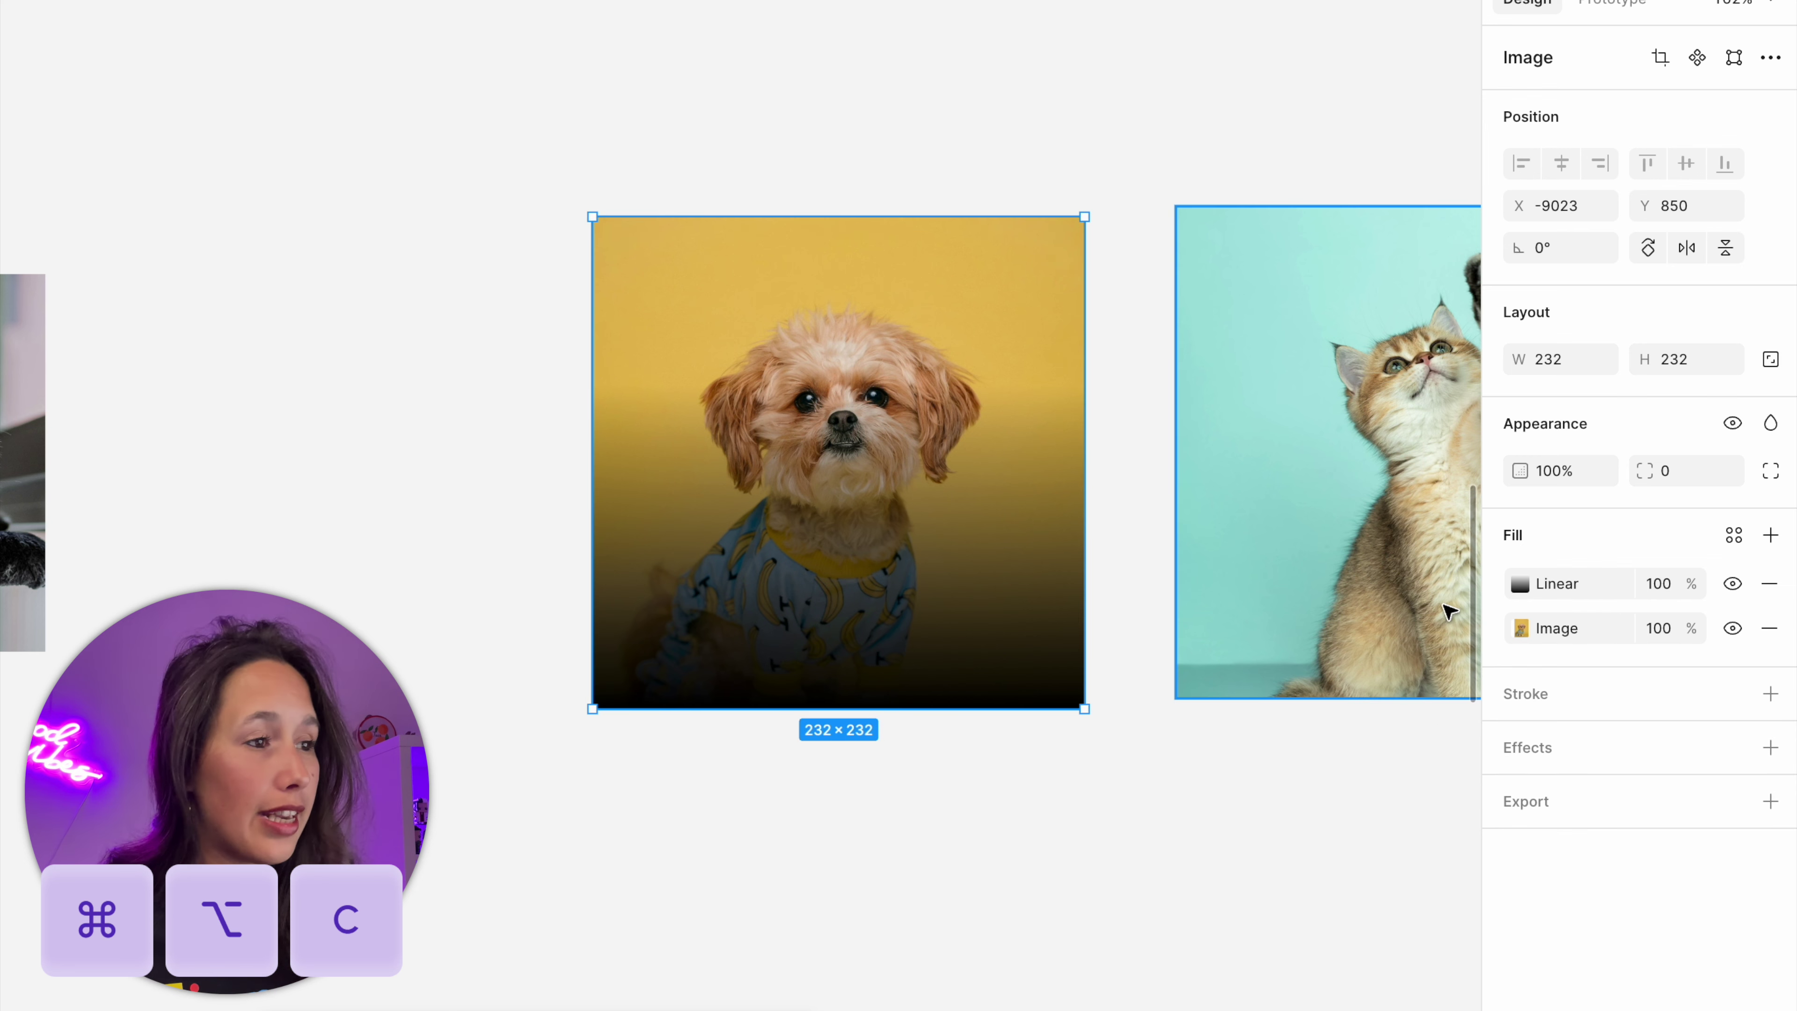
pyautogui.click(1491, 628)
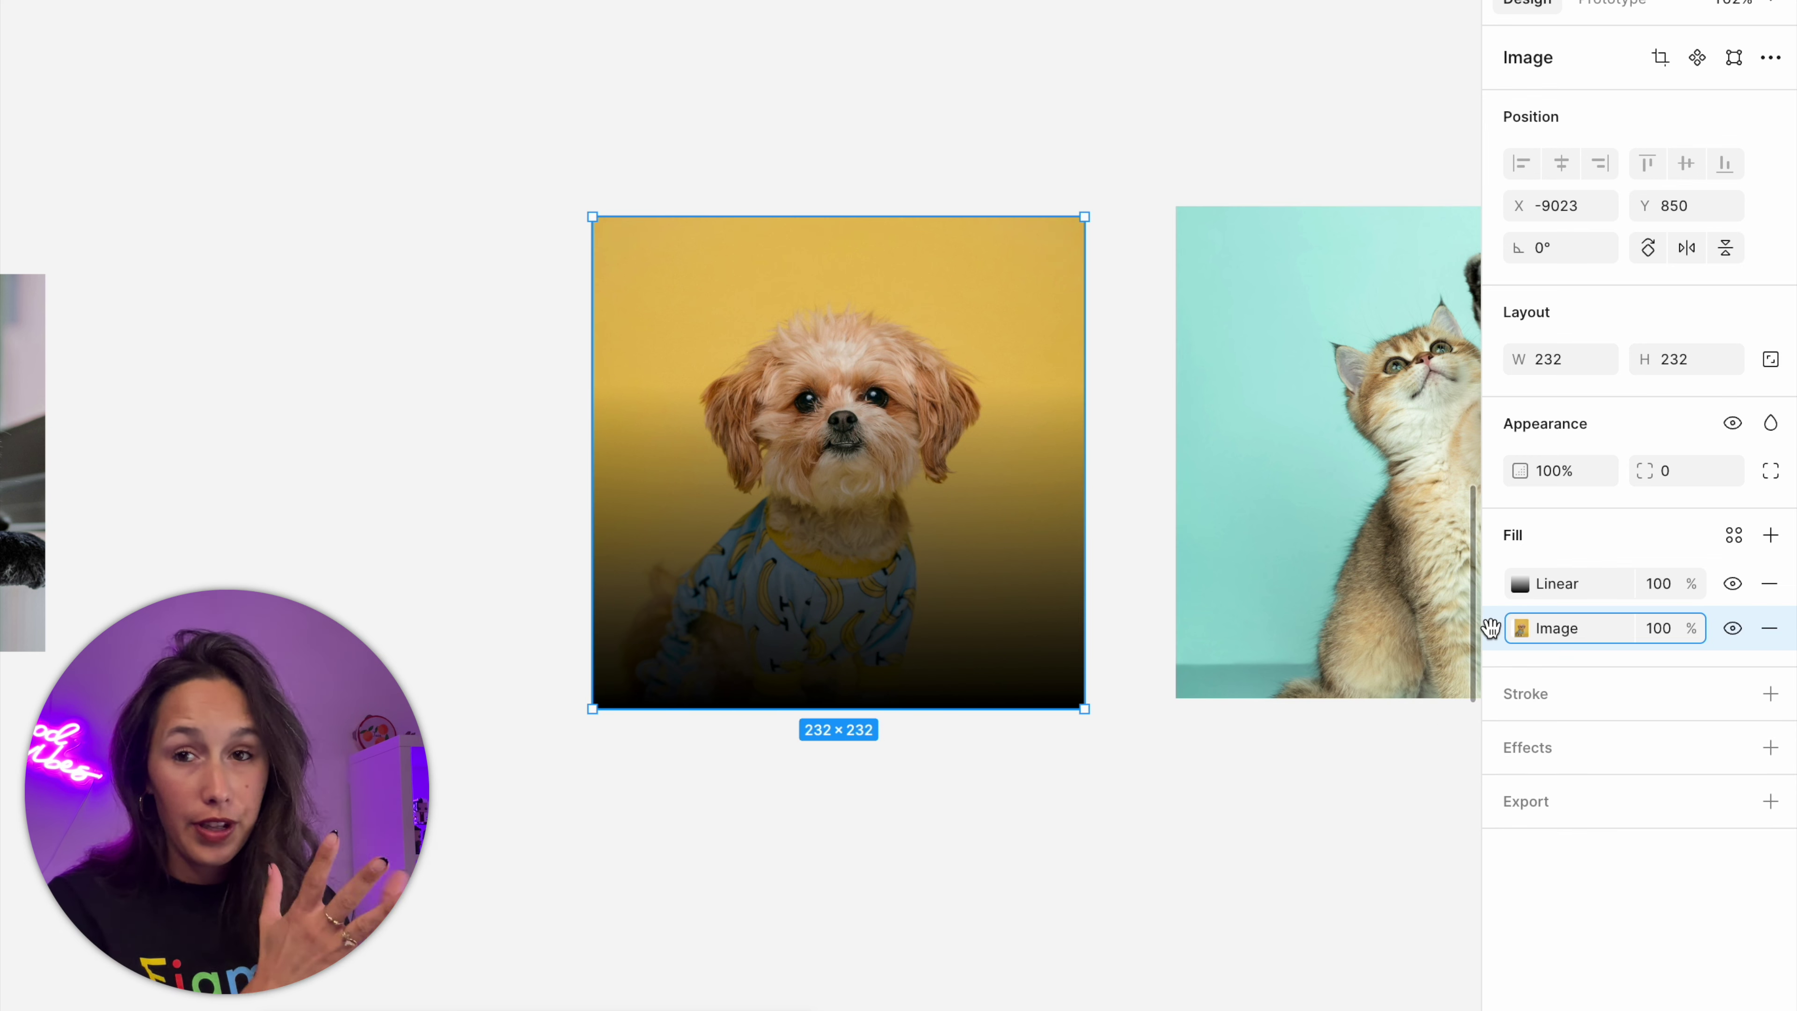
pyautogui.press('super+v')
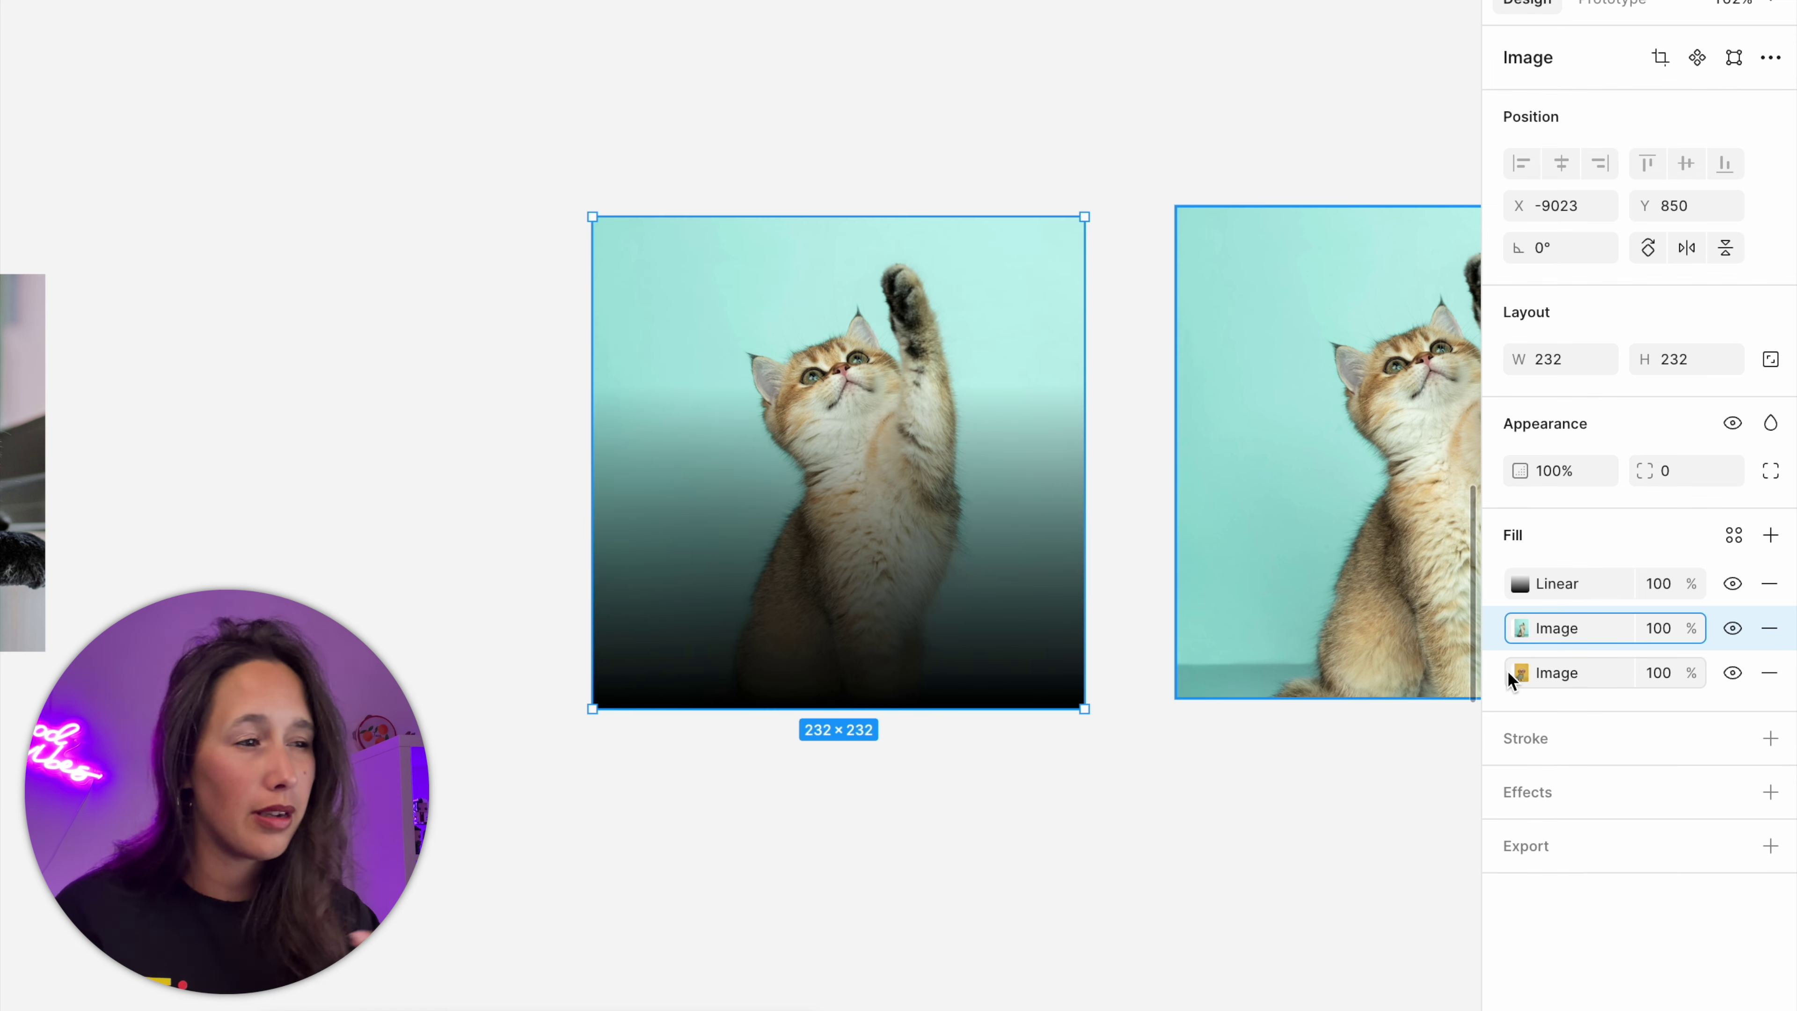
pyautogui.click(1762, 673)
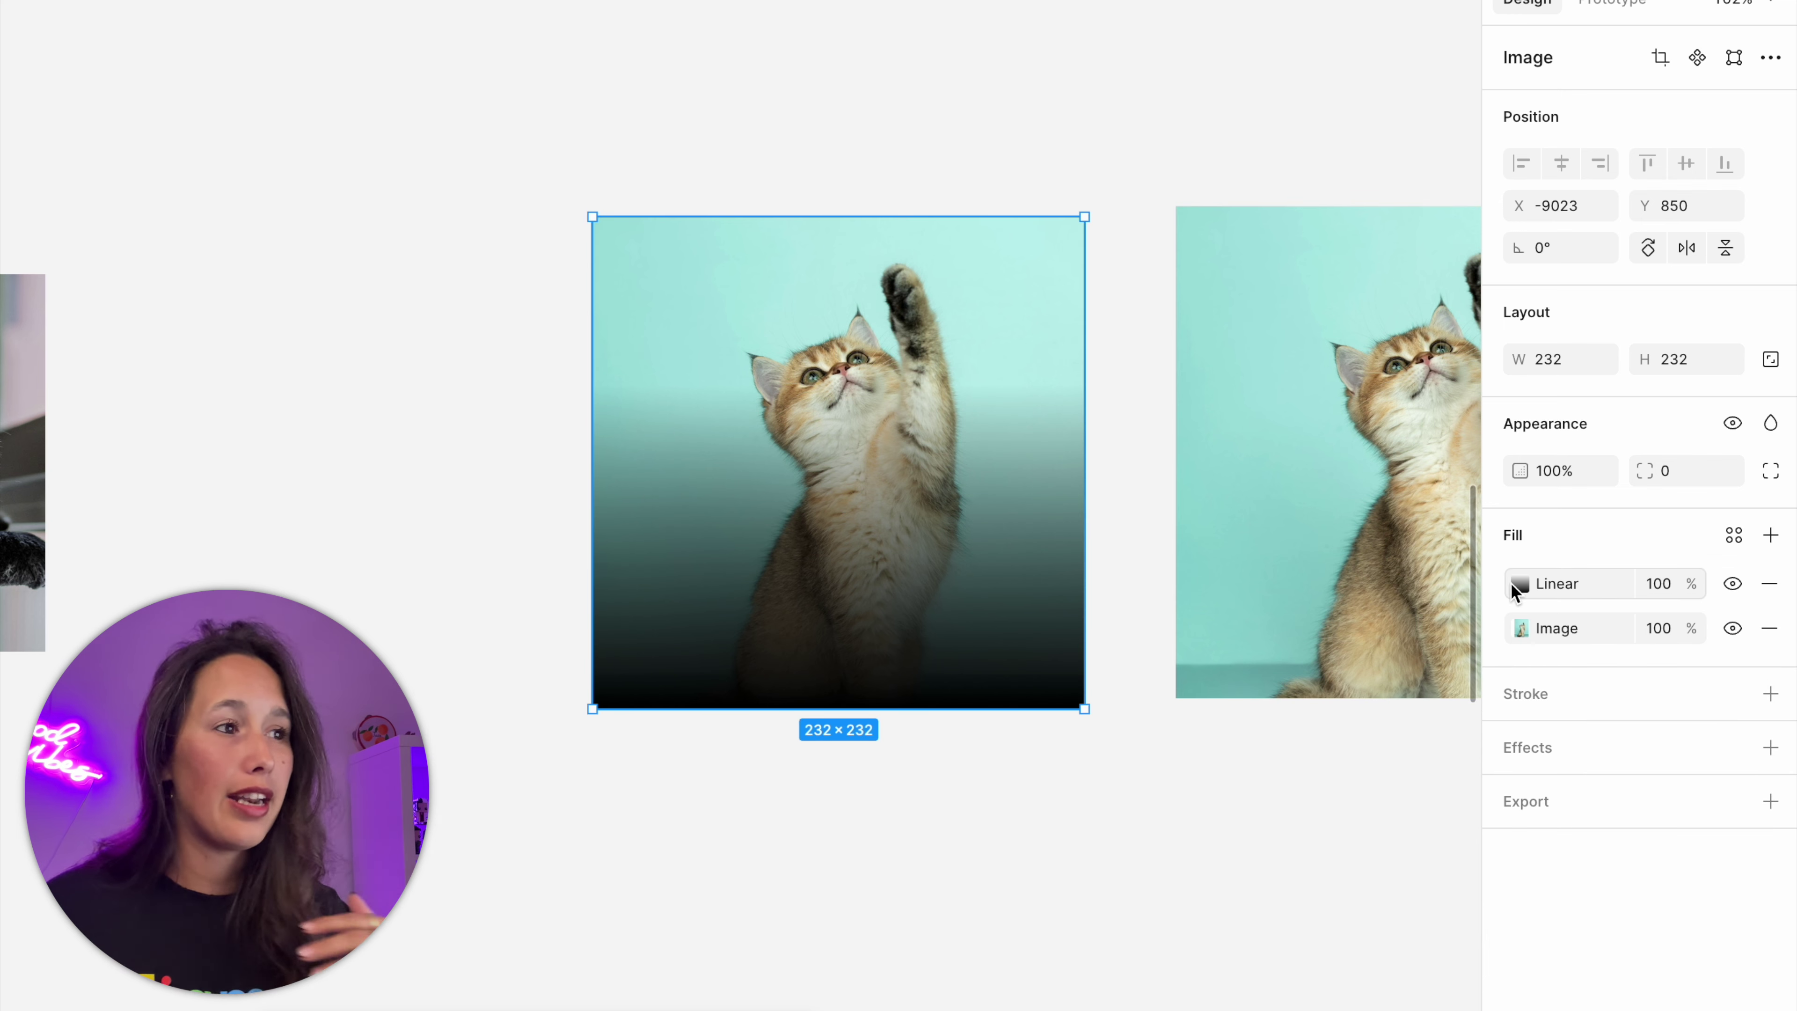
# - Set the gradient dog image's corner radius to 50
pyautogui.click(1693, 472)
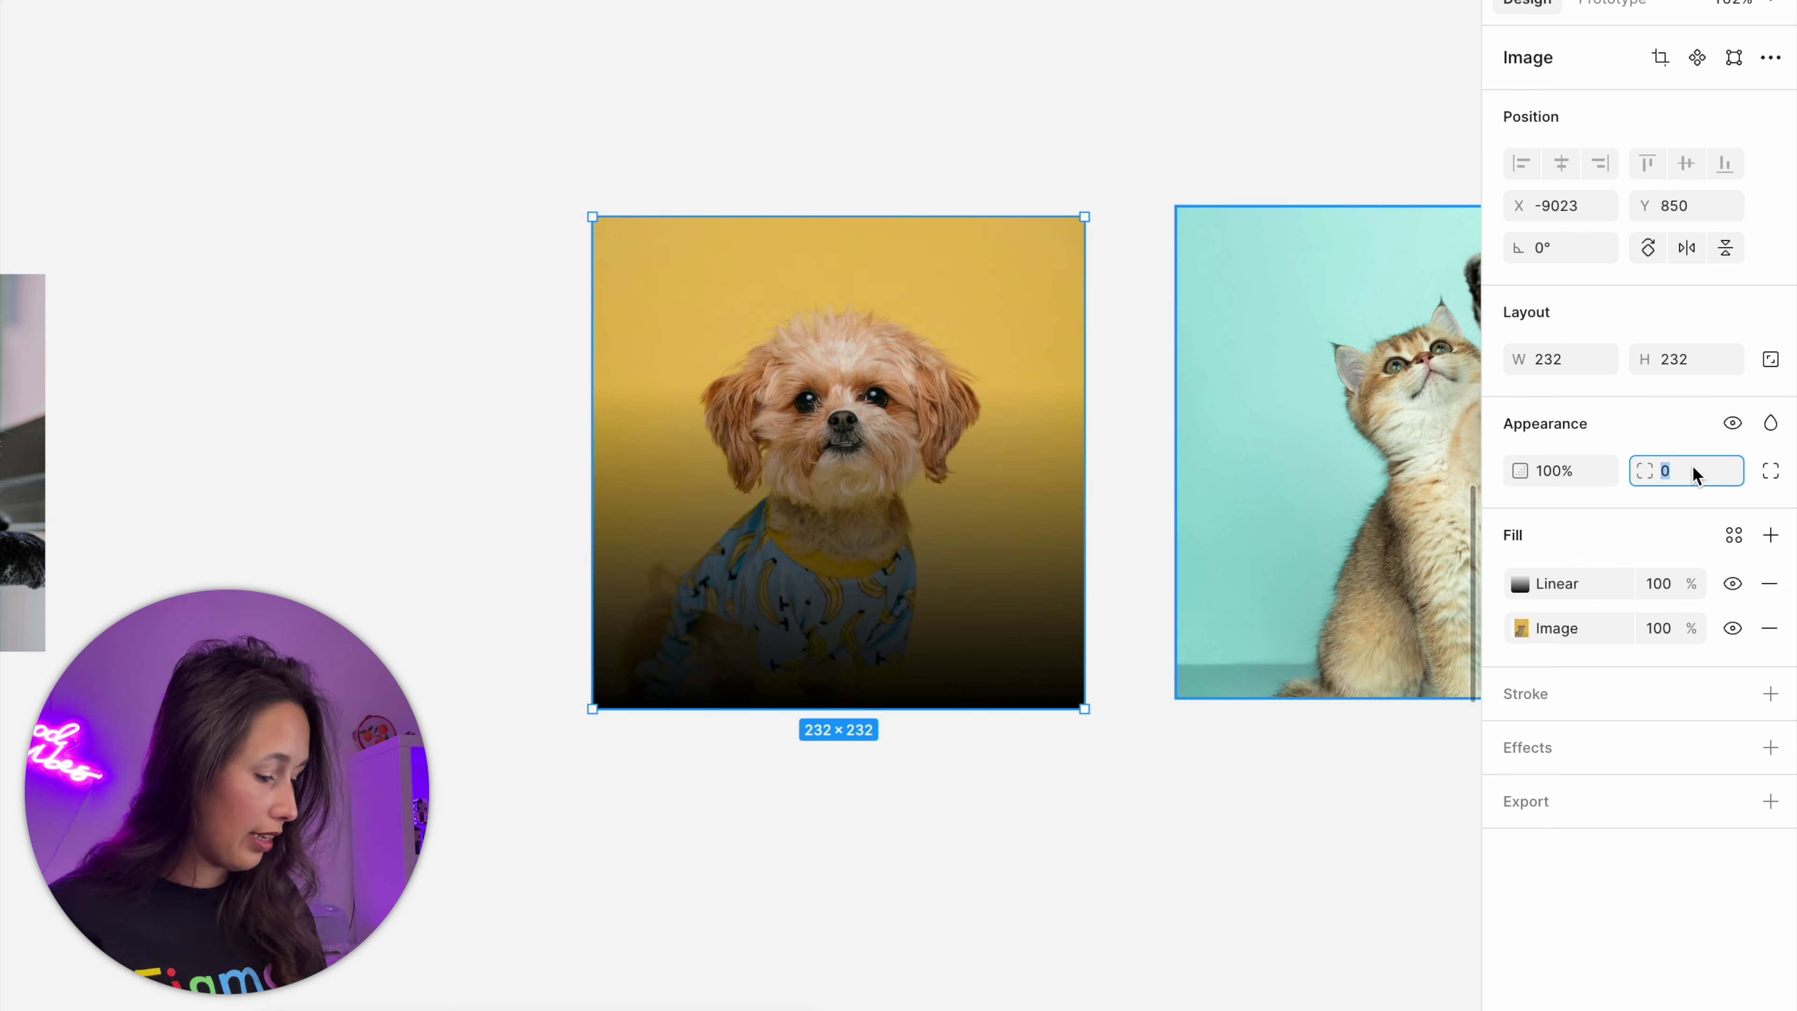
pyautogui.write('50')
pyautogui.press('Return')
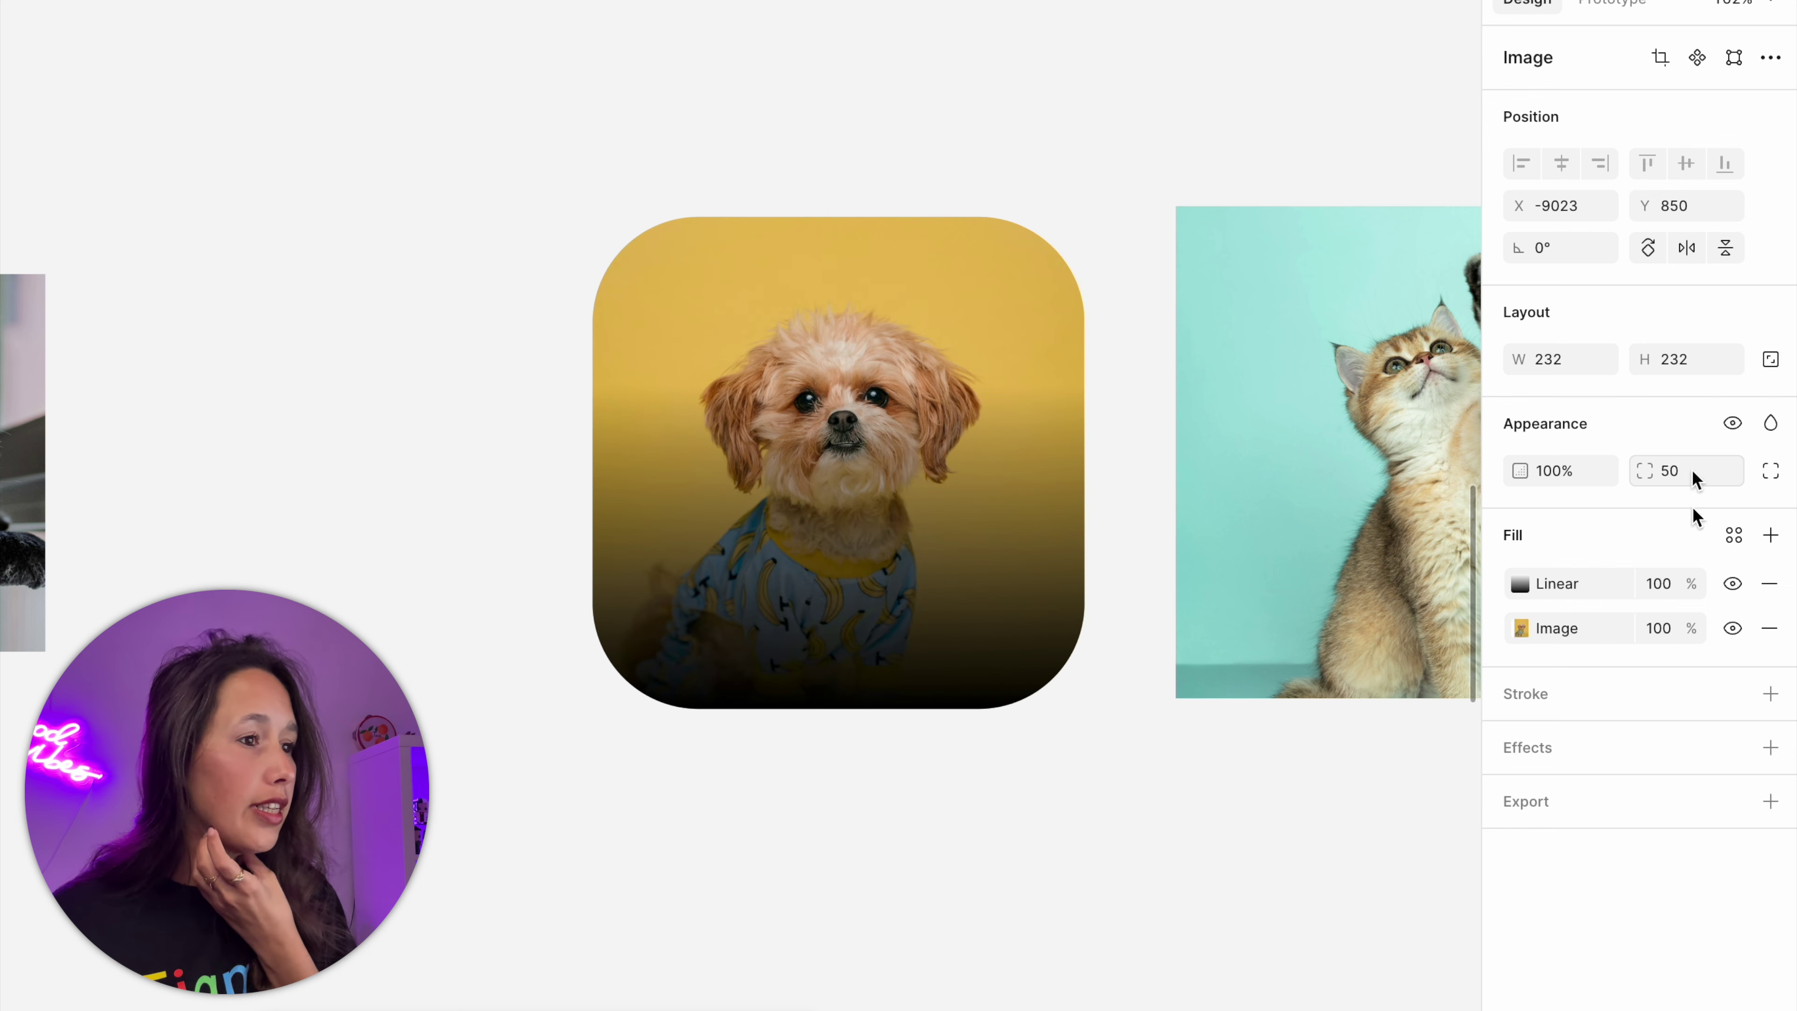
# - Add a drop shadow and a black 000000 inside stroke with a weight of 4 to the rounded dog image
pyautogui.click(1770, 747)
pyautogui.click(1606, 749)
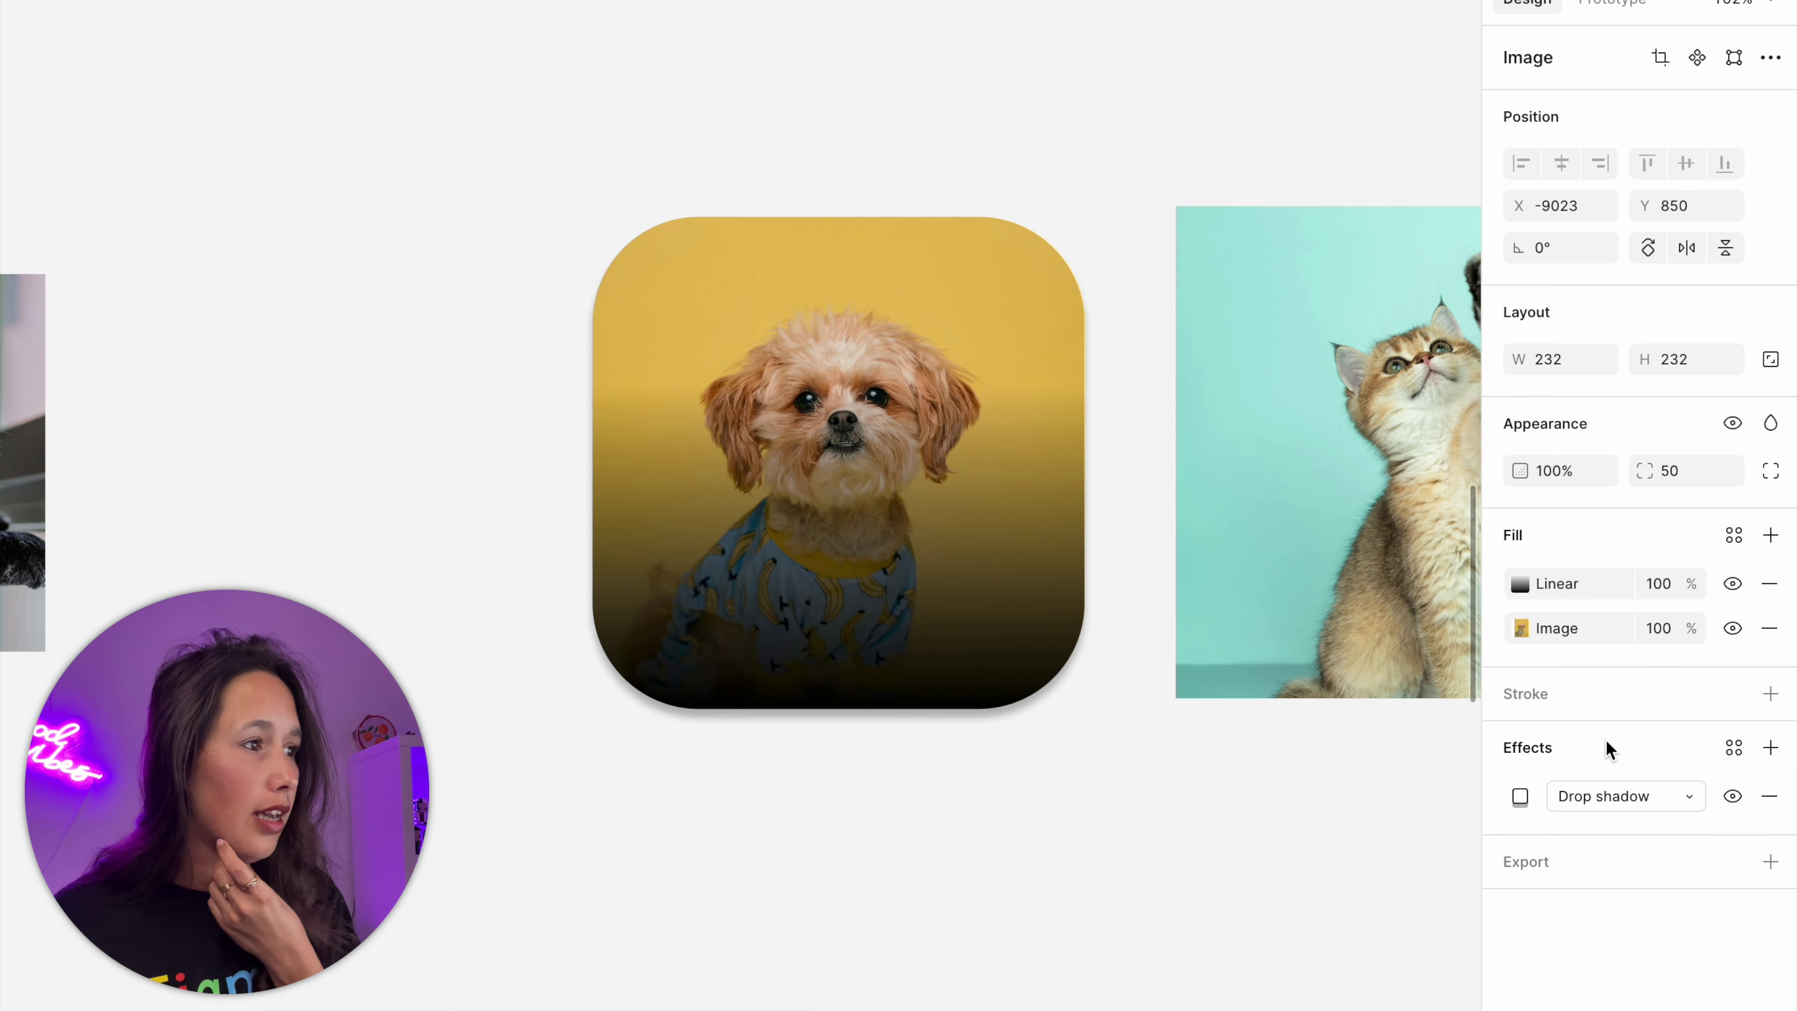
pyautogui.click(1770, 693)
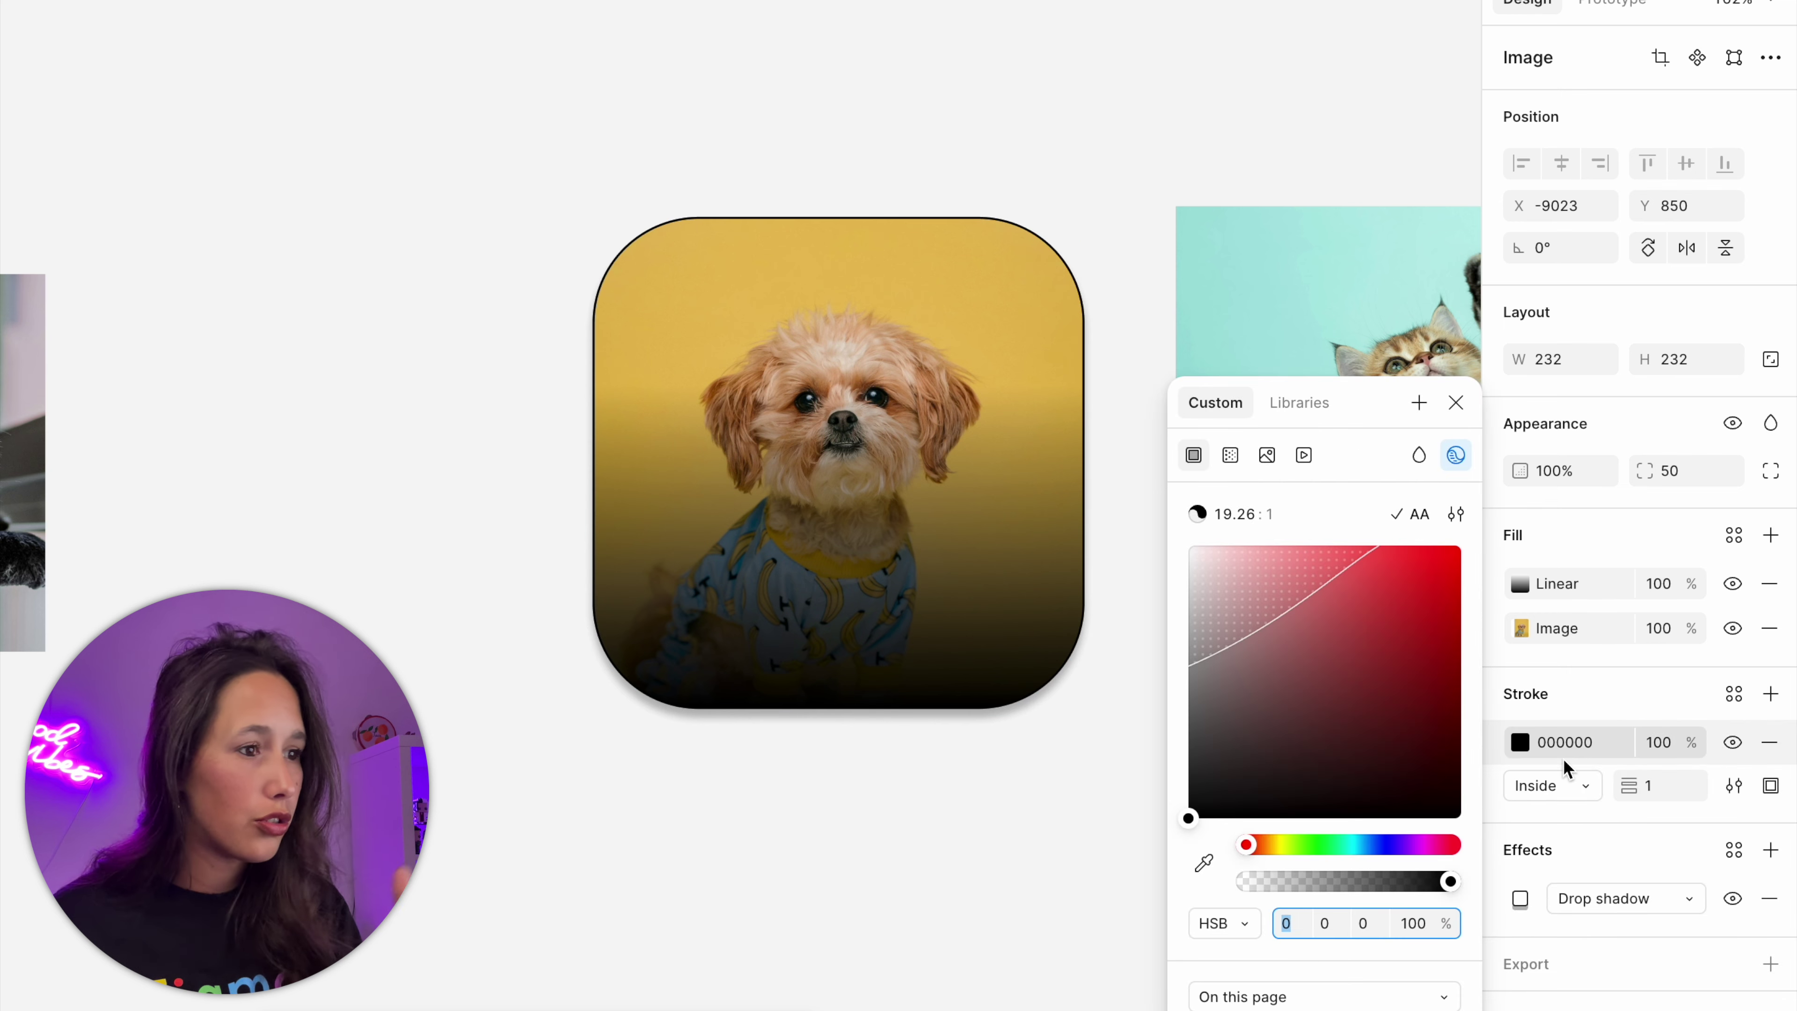
pyautogui.moveTo(1626, 786); pyautogui.dragTo(1635, 786)
# - Paste only the cat image's fill into the rounded dog image, between its linear gradient and the dog photo fill
pyautogui.click(1359, 408)
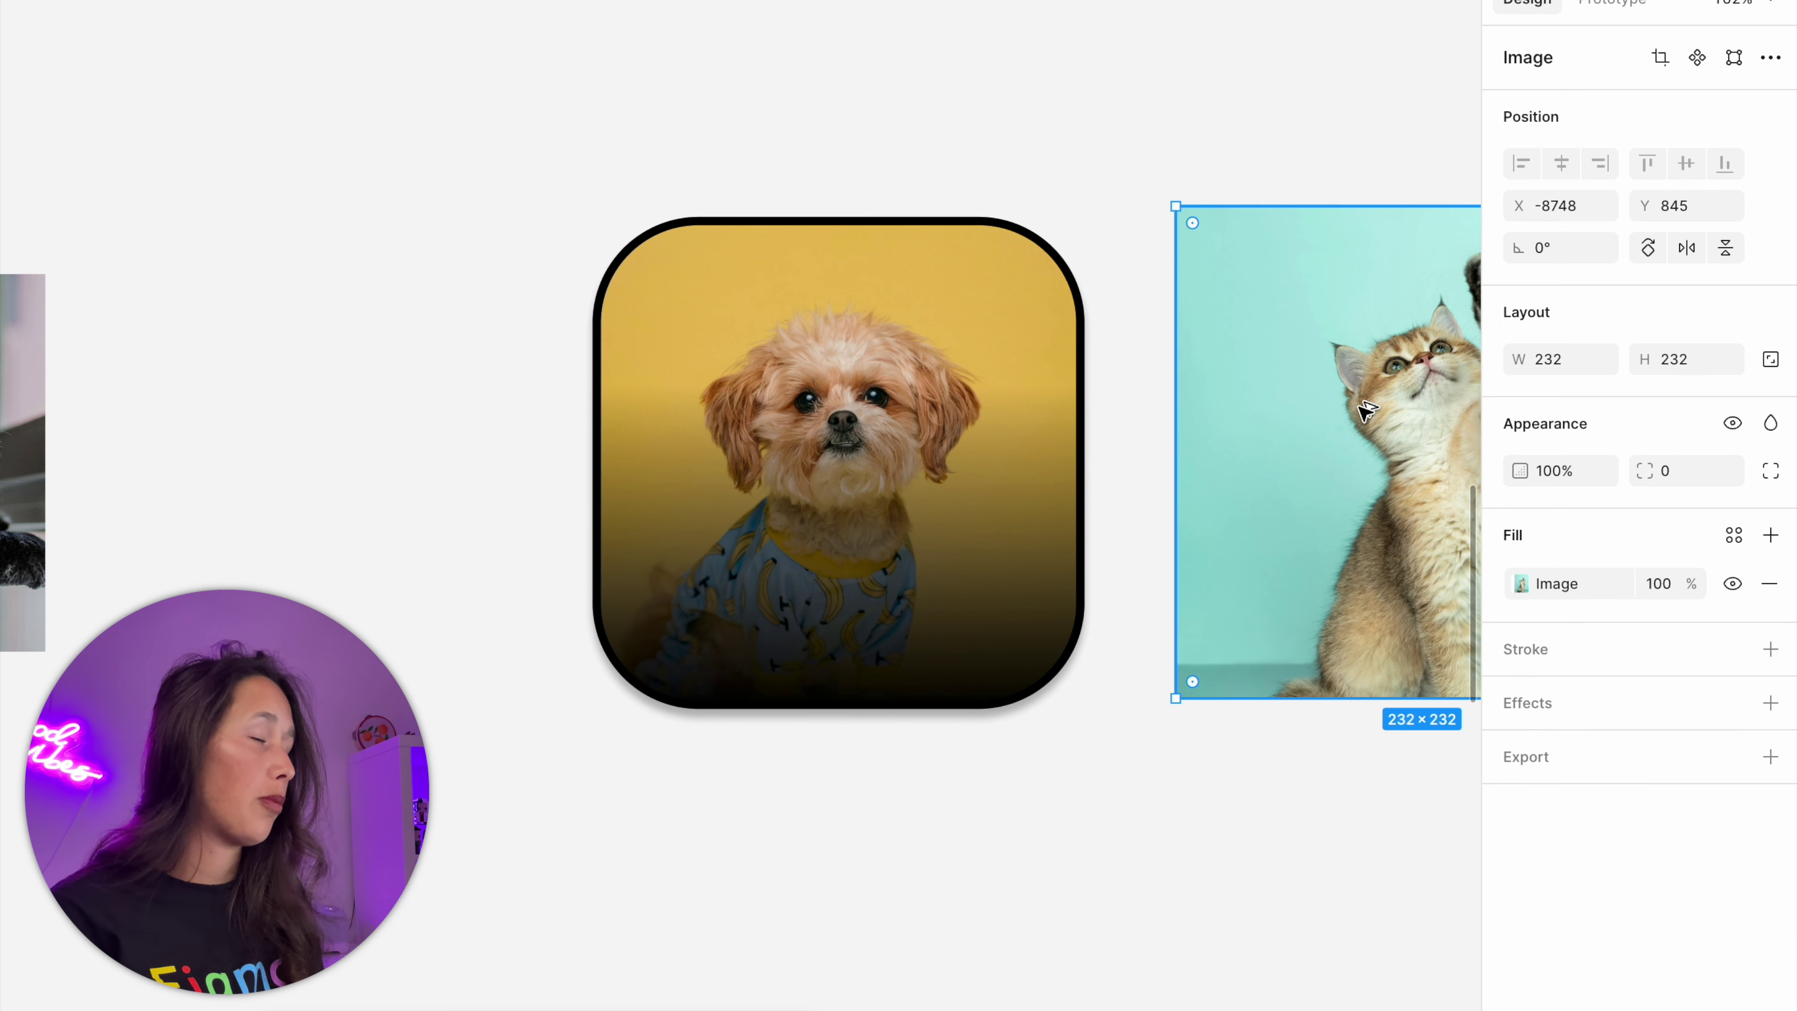
pyautogui.click(1023, 397)
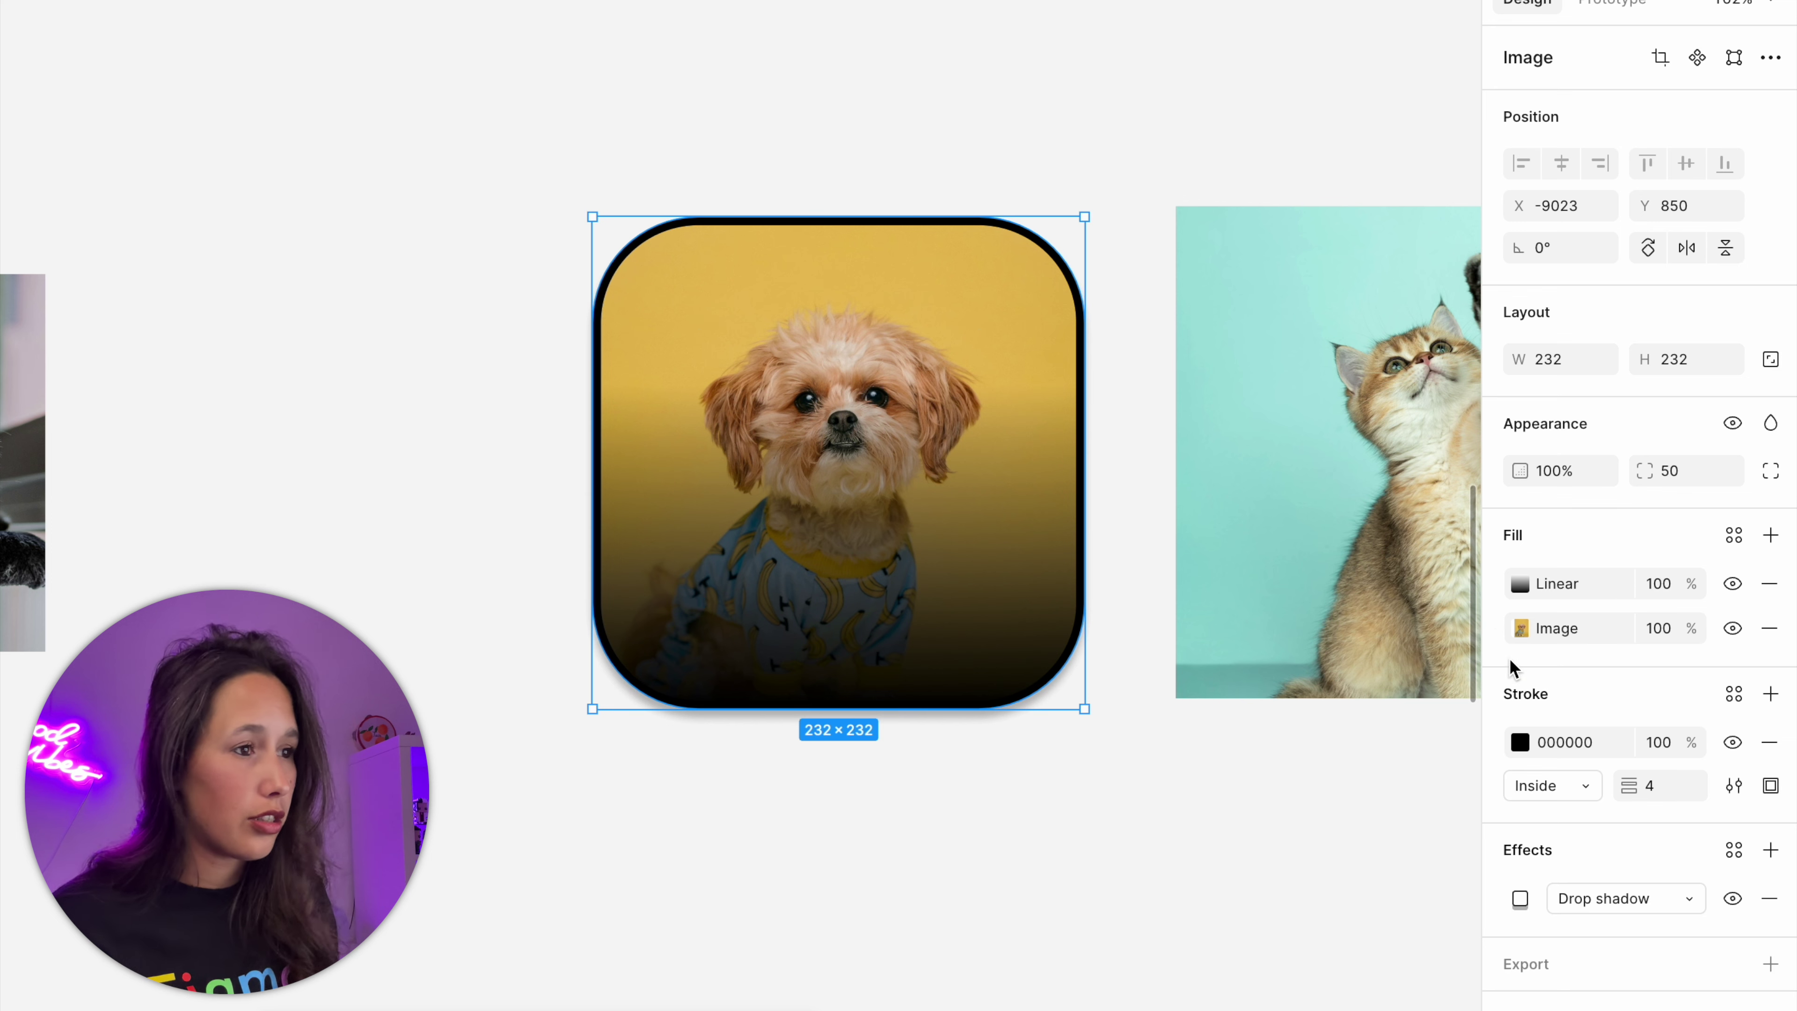
pyautogui.press('super+v')
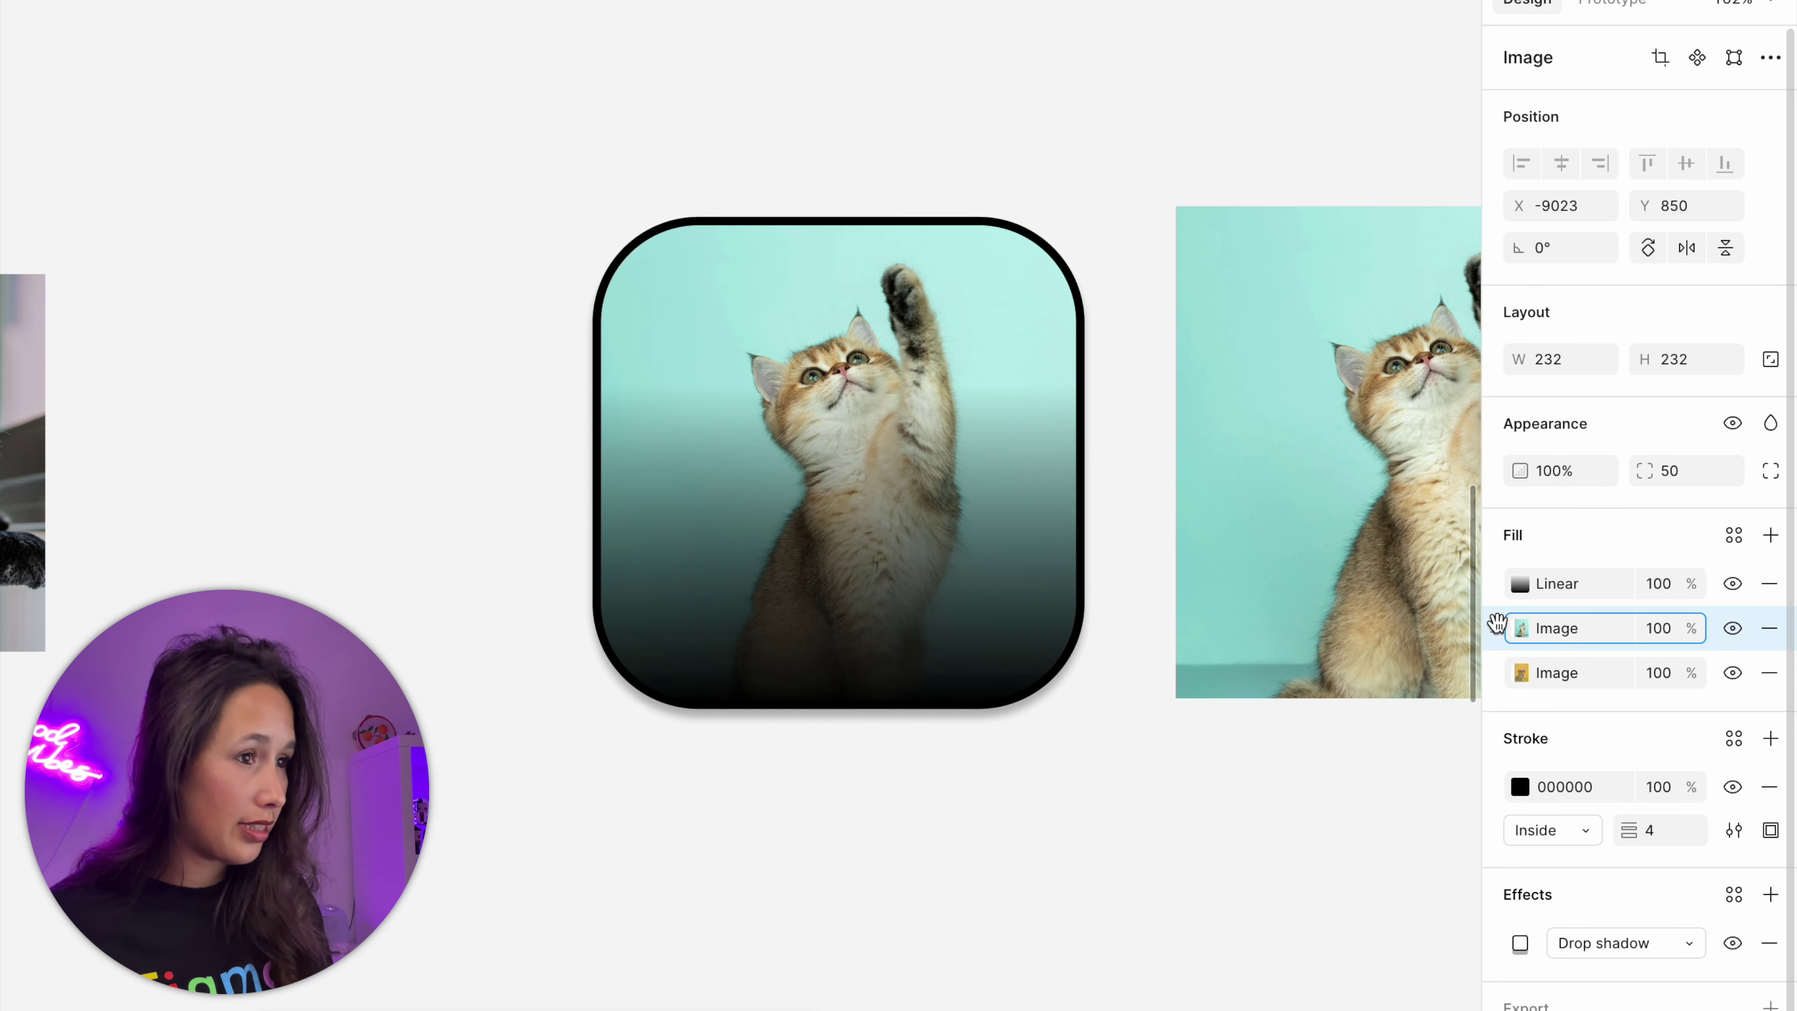